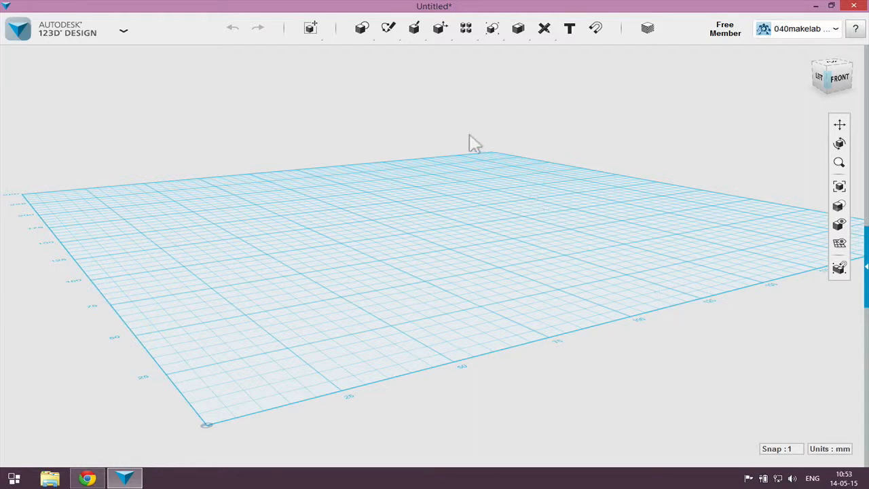
pyautogui.moveTo(436, 178); pyautogui.dragTo(435, 233, button='middle')
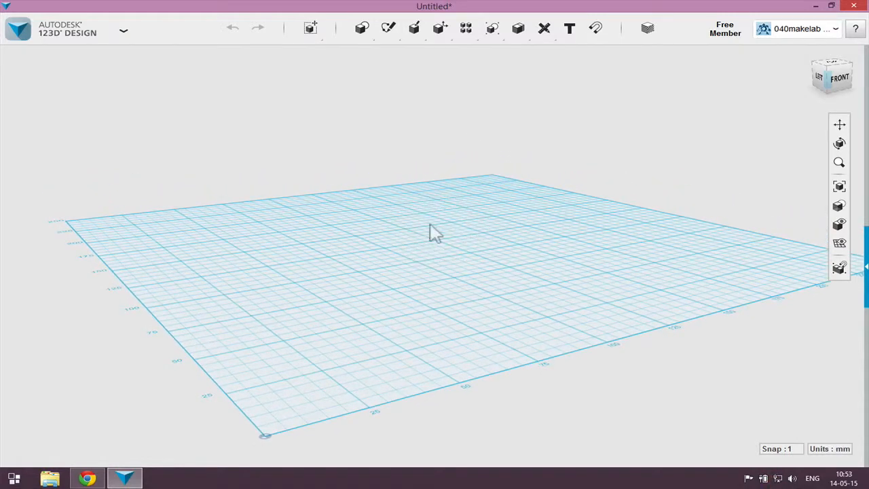
pyautogui.moveTo(409, 198); pyautogui.dragTo(410, 215, button='right')
pyautogui.scroll(-5, 409, 212)
pyautogui.moveTo(417, 154); pyautogui.dragTo(448, 314, button='middle')
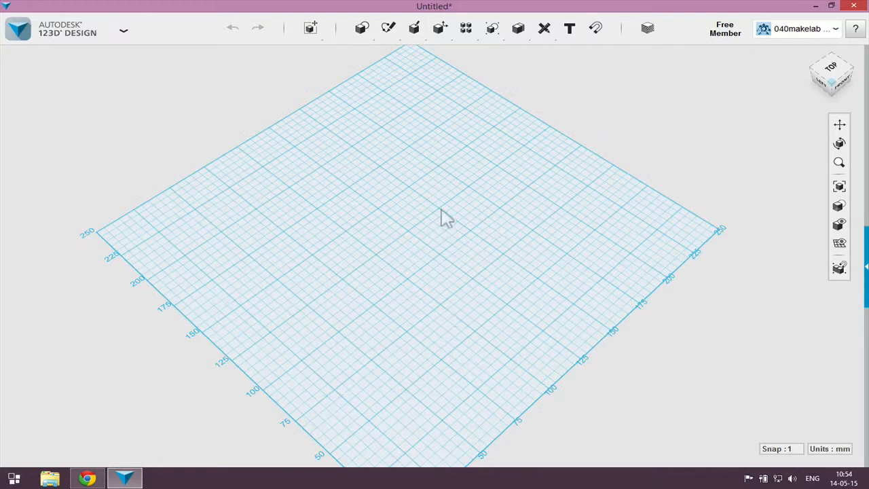
pyautogui.scroll(3, 398, 163)
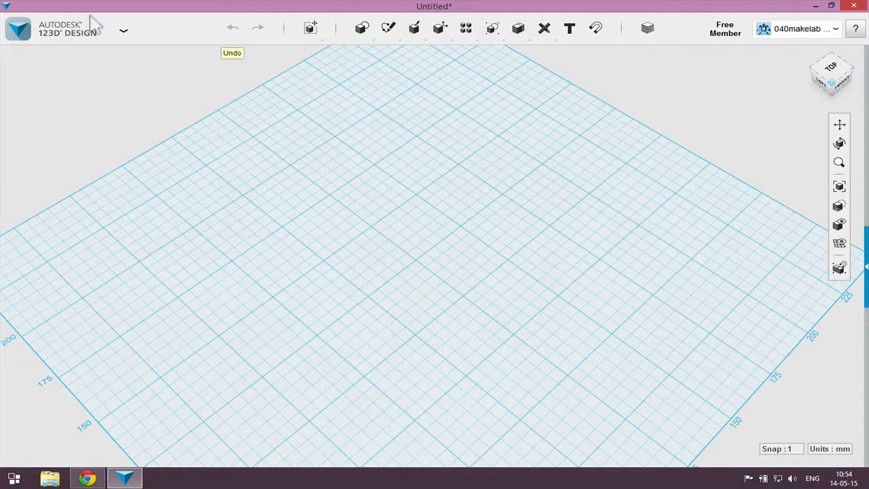
pyautogui.click(47, 35)
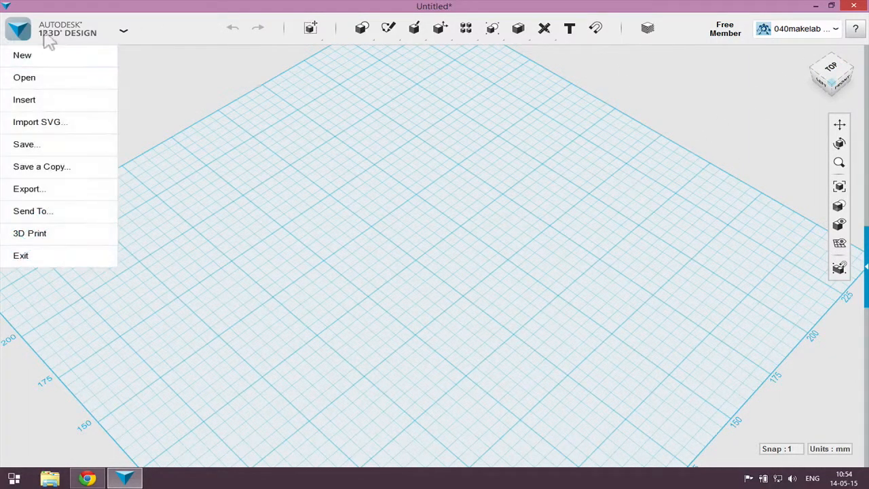
pyautogui.click(776, 107)
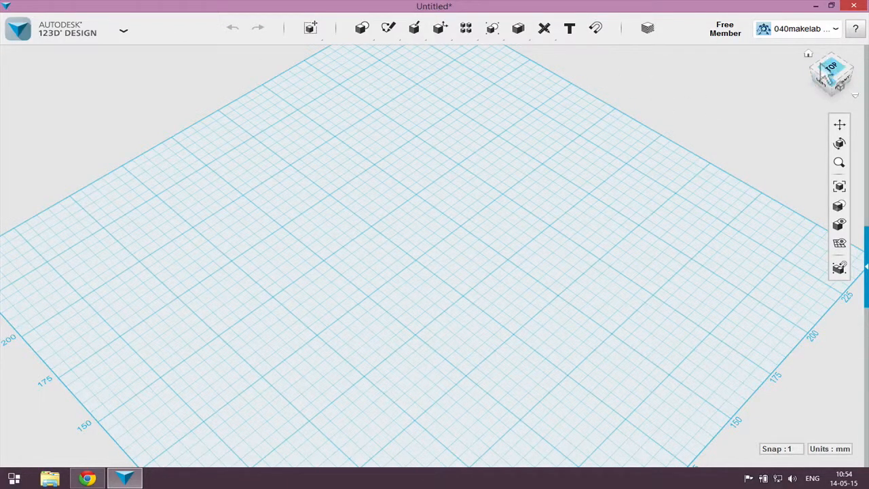
# Step: Set the view straight down onto the grid from the top, rotated upright so the grid origin is at the lower left
pyautogui.click(832, 68)
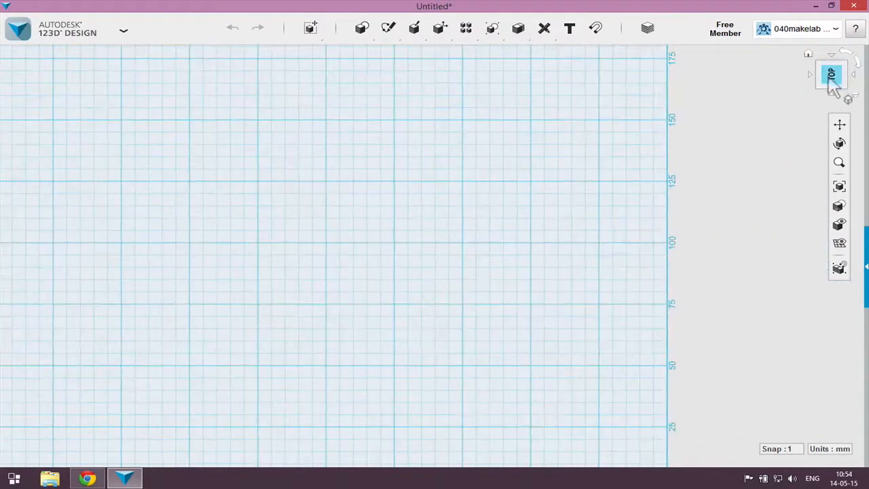
pyautogui.click(830, 93)
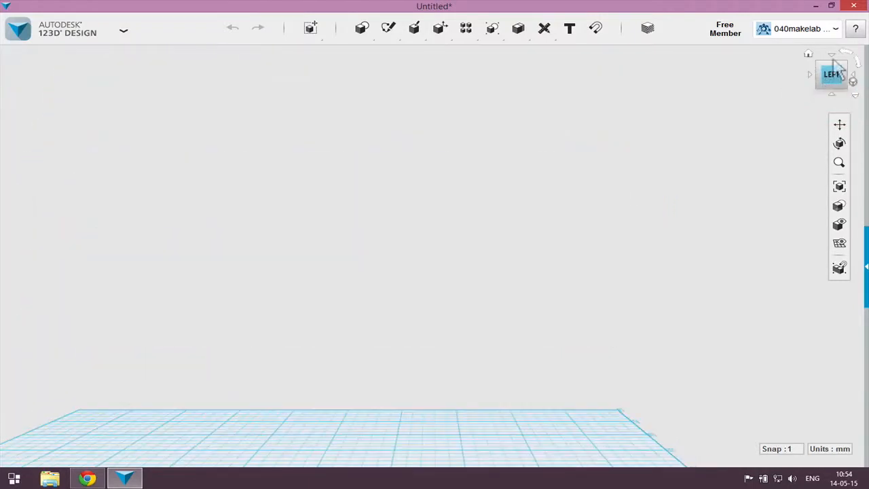
pyautogui.click(828, 52)
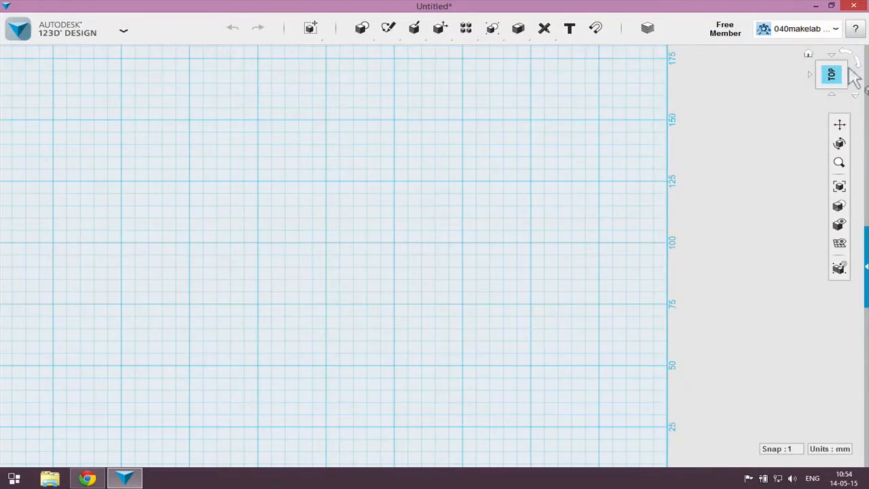
pyautogui.click(853, 71)
pyautogui.click(830, 53)
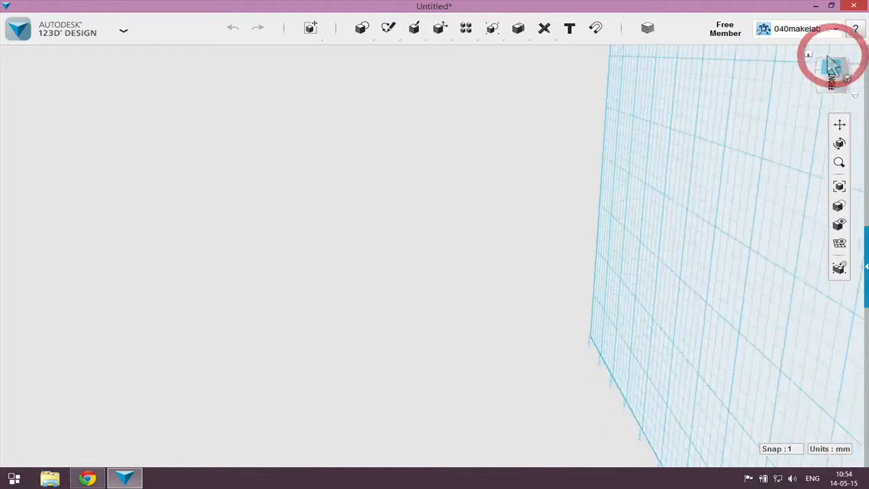
pyautogui.click(811, 76)
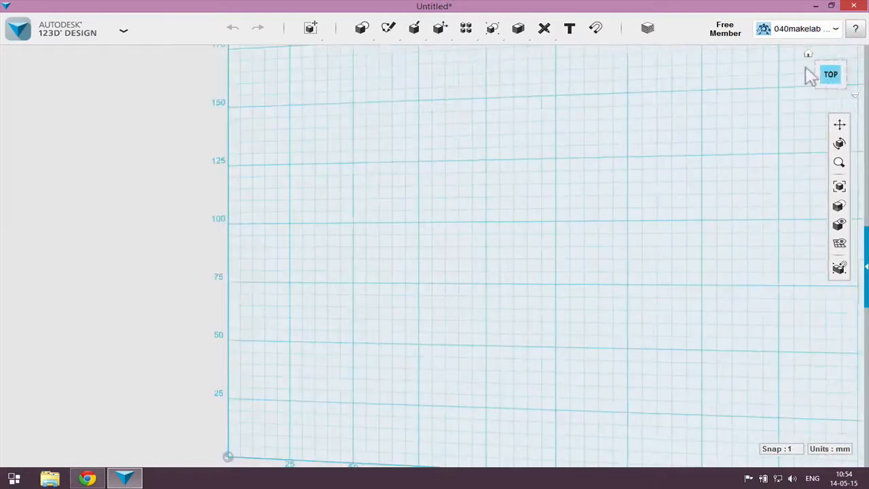
pyautogui.scroll(2, 537, 163)
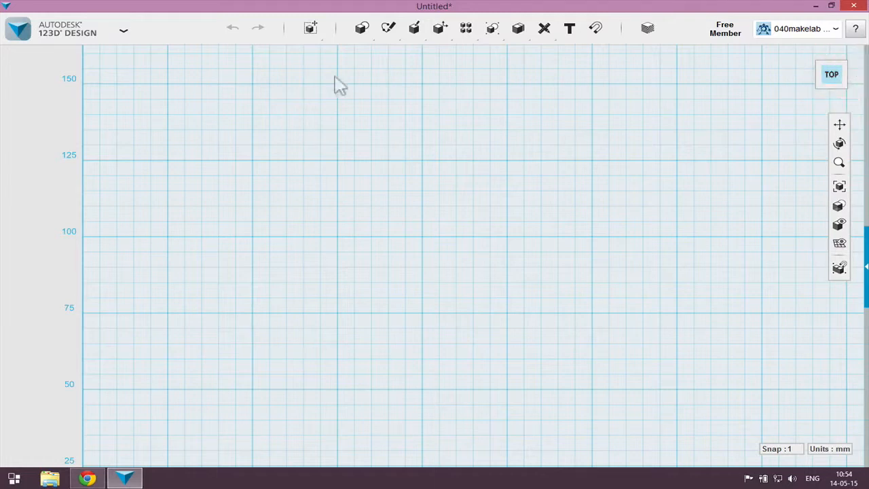
# Step: Start a polyline on the grid at X 75, Y 125 and draw the fork outline with 10 mm ends around a 50 x 10 mm slot
pyautogui.moveTo(361, 34)
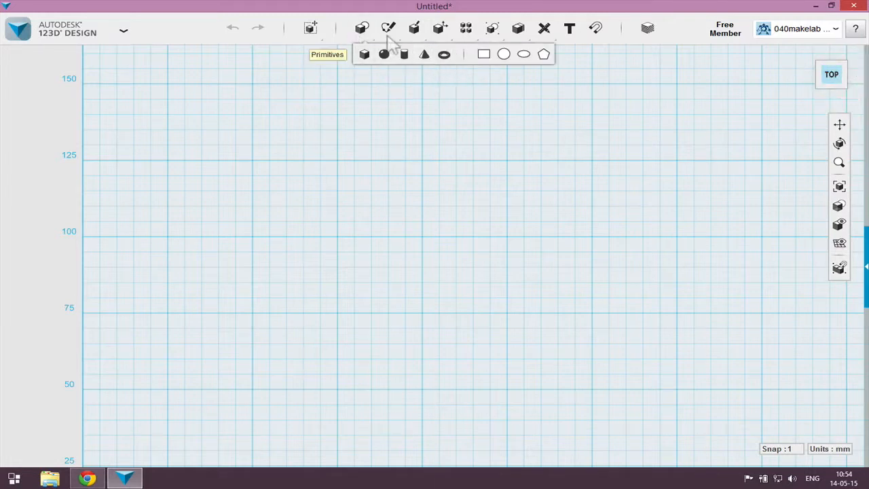
pyautogui.moveTo(389, 30)
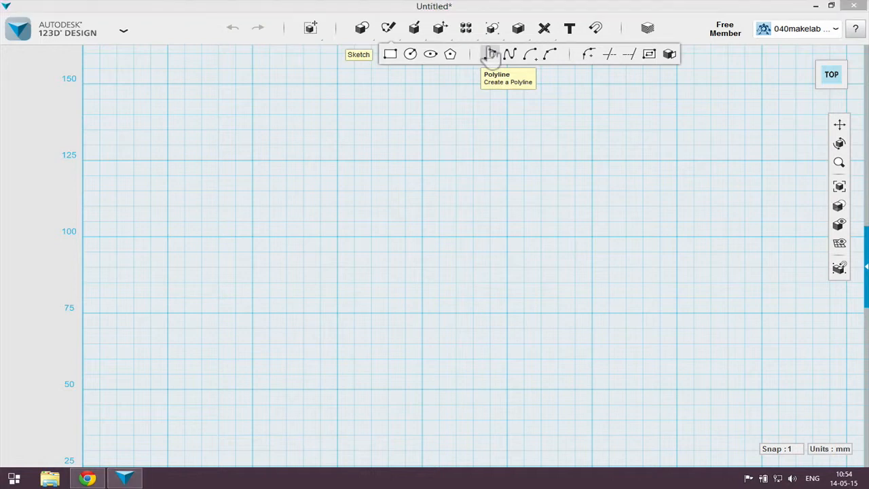
pyautogui.click(490, 54)
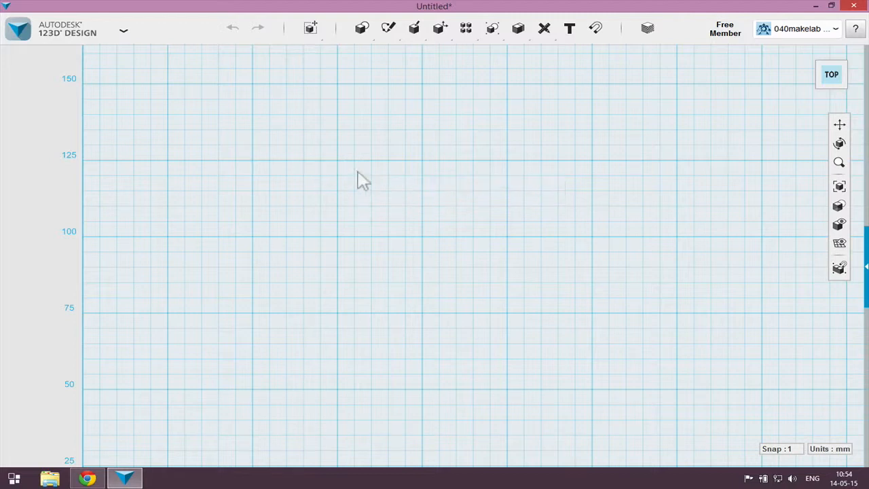
pyautogui.click(338, 161)
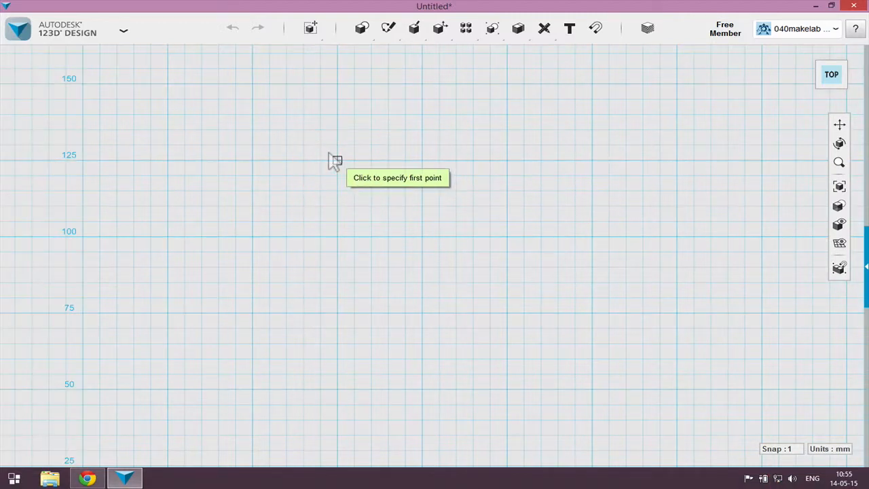
pyautogui.click(336, 160)
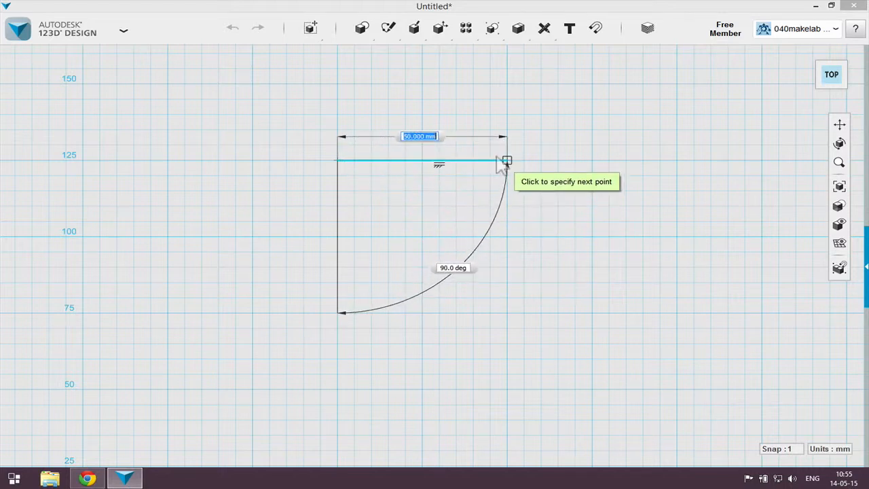
pyautogui.click(337, 190)
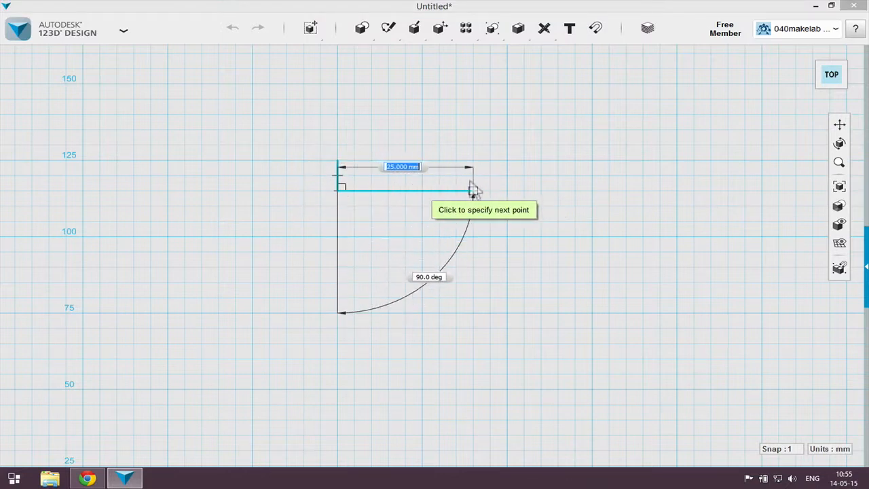
pyautogui.click(506, 190)
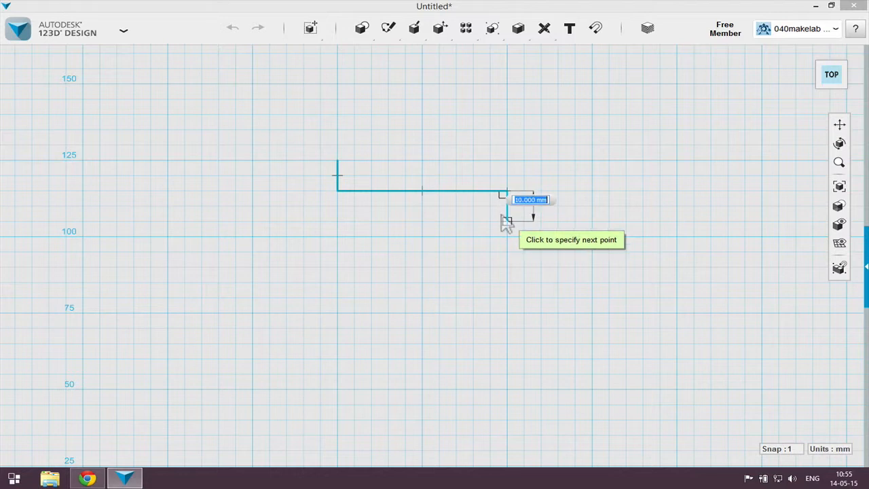
pyautogui.click(506, 221)
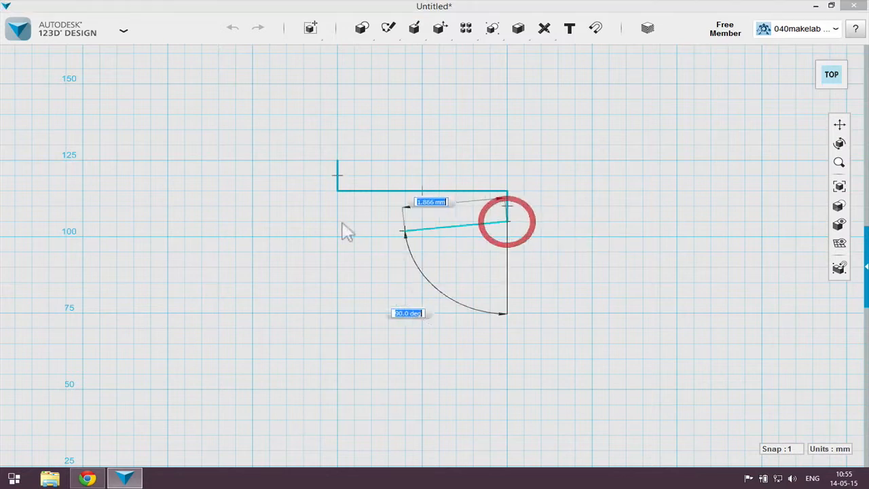
pyautogui.click(338, 220)
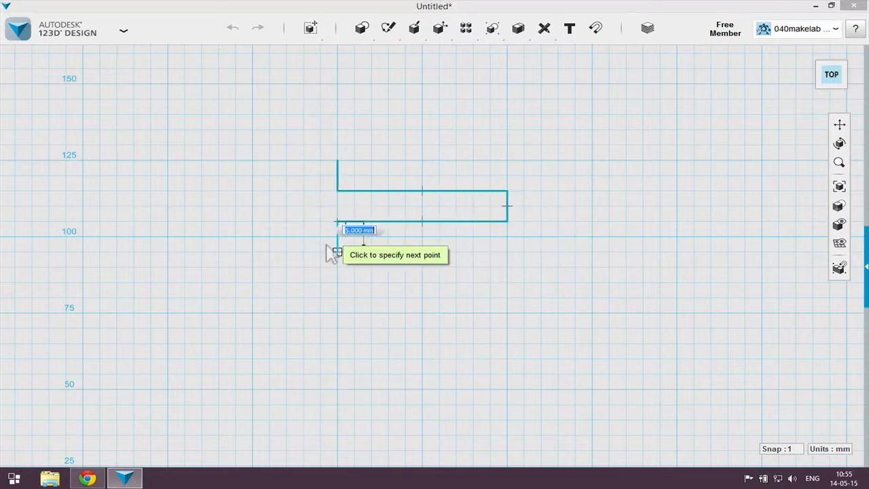
pyautogui.click(337, 252)
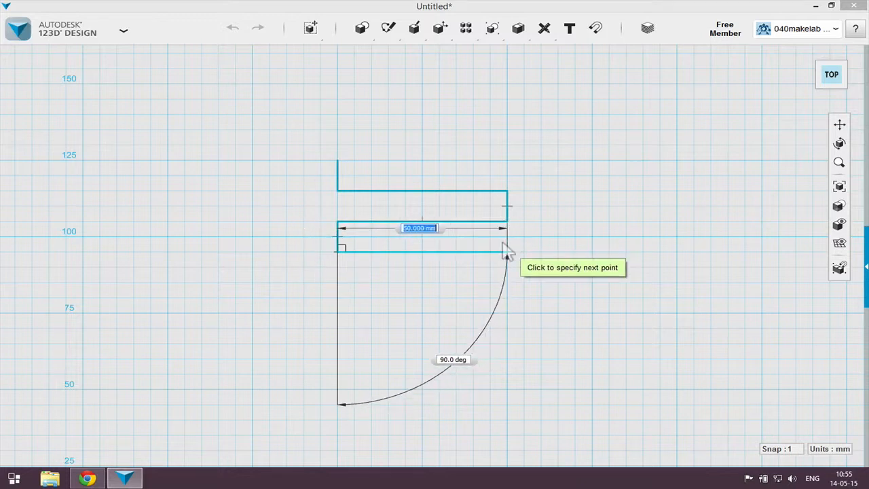
# Step: Continue the polyline with the hook's outer edge: about 75 mm right, 45 mm down, 50 mm right and 50 mm up
pyautogui.click(591, 251)
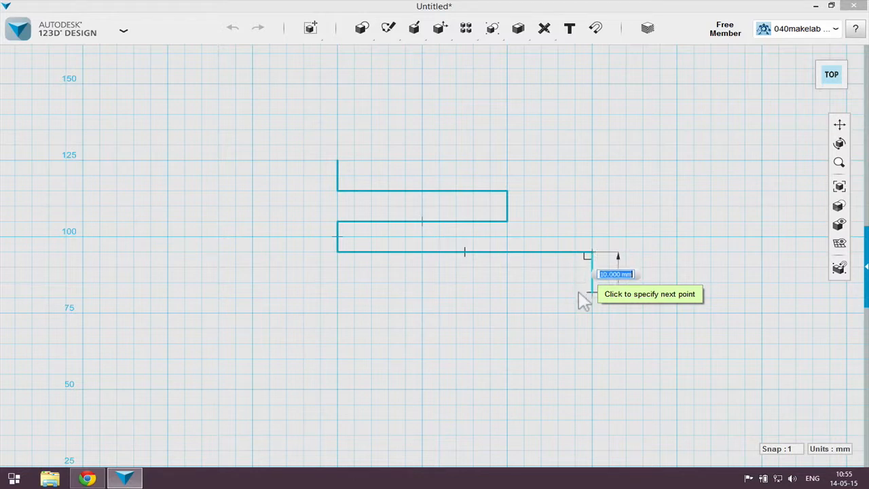
pyautogui.click(591, 388)
pyautogui.click(761, 388)
pyautogui.click(761, 236)
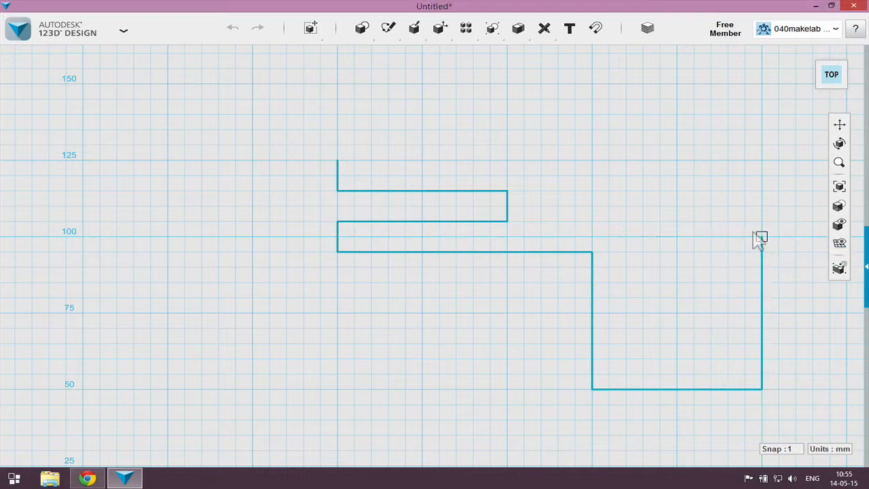
# Step: Draw the hook's 10 mm tip and inner edges about 40, 30 and 65 mm long, closing the profile at its start point
pyautogui.click(727, 237)
pyautogui.click(723, 356)
pyautogui.click(625, 359)
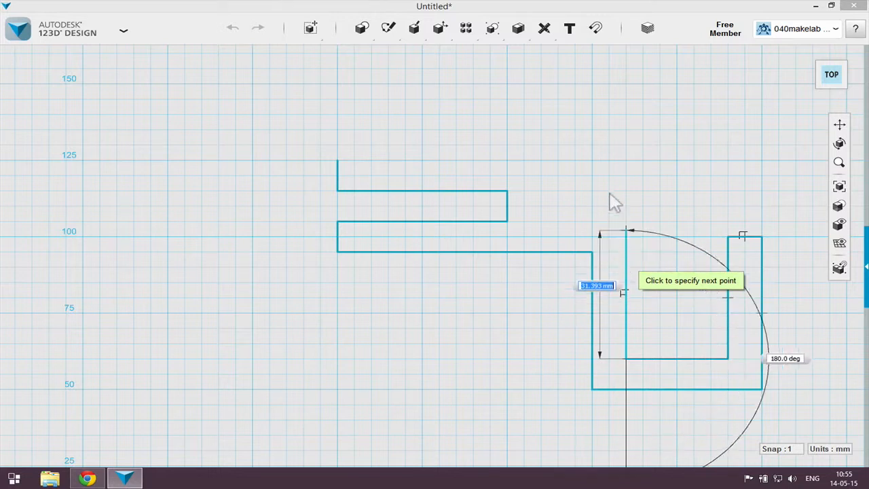
pyautogui.click(625, 160)
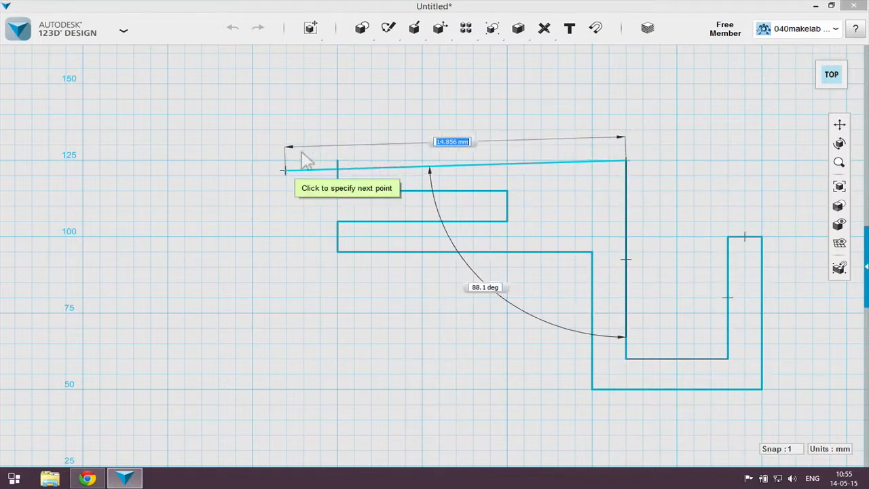
pyautogui.click(337, 159)
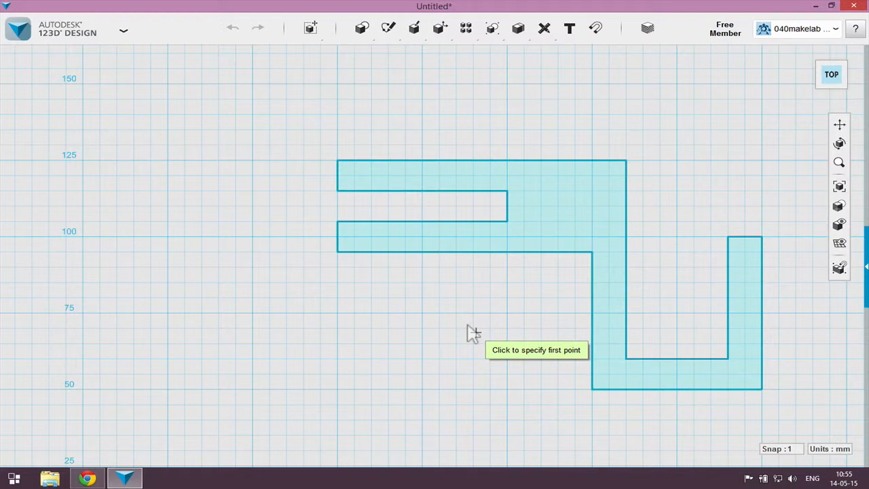
# Step: Extrude the closed hook profile 15 mm upward from the grid into a solid
pyautogui.scroll(-1, 580, 282)
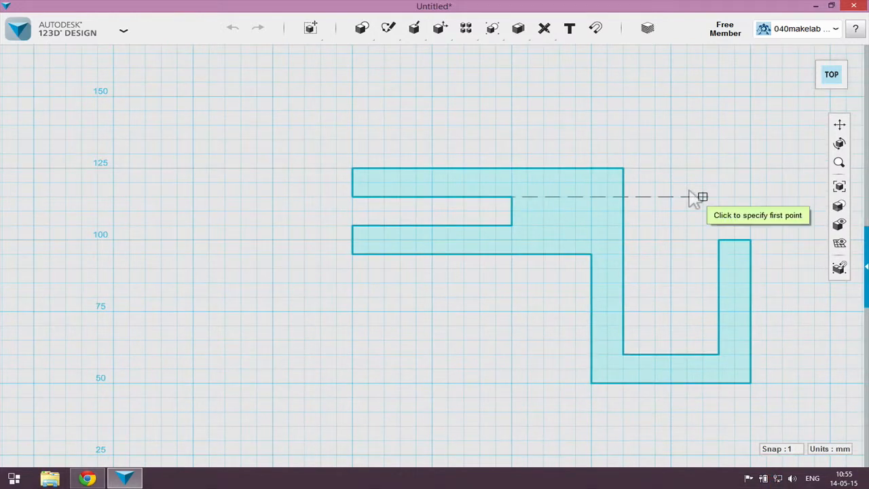
pyautogui.moveTo(360, 28)
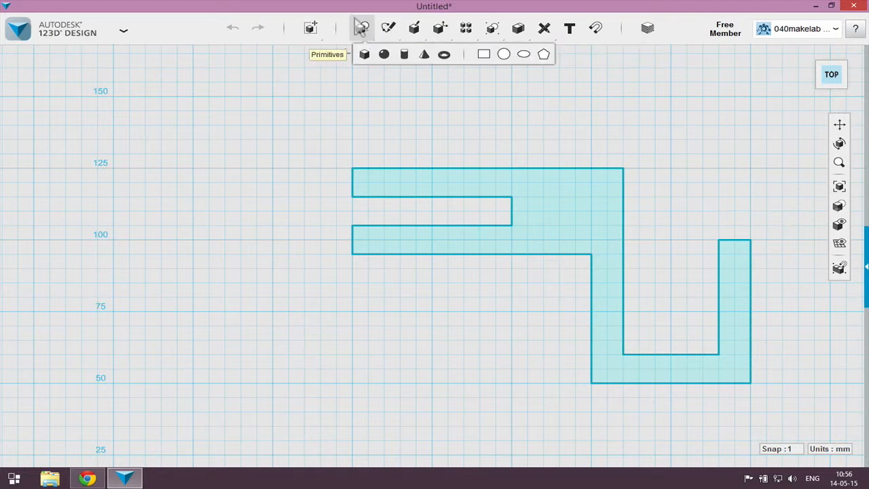
pyautogui.click(840, 143)
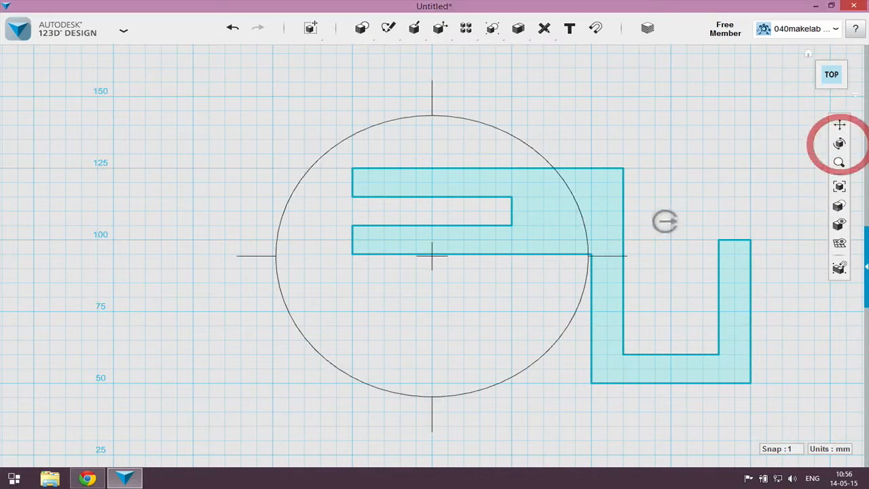
pyautogui.scroll(3, 591, 213)
pyautogui.scroll(-5, 556, 247)
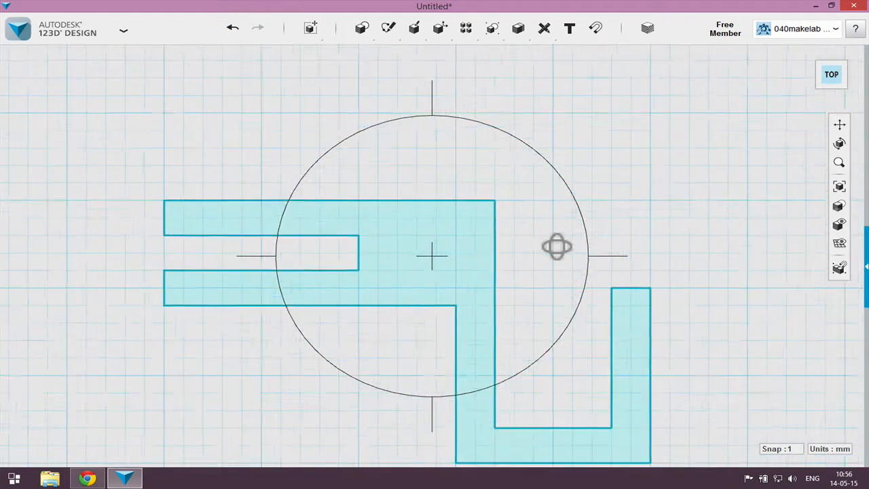
pyautogui.moveTo(626, 226)
pyautogui.mouseDown()
pyautogui.moveTo(620, 192)
pyautogui.moveTo(641, 237)
pyautogui.moveTo(640, 203)
pyautogui.moveTo(619, 220)
pyautogui.mouseUp()
pyautogui.scroll(2, 492, 266)
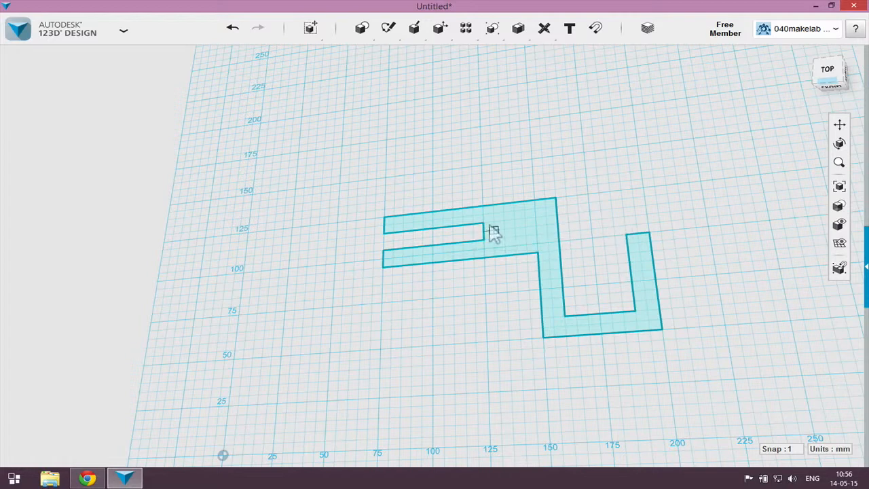
pyautogui.scroll(3, 478, 237)
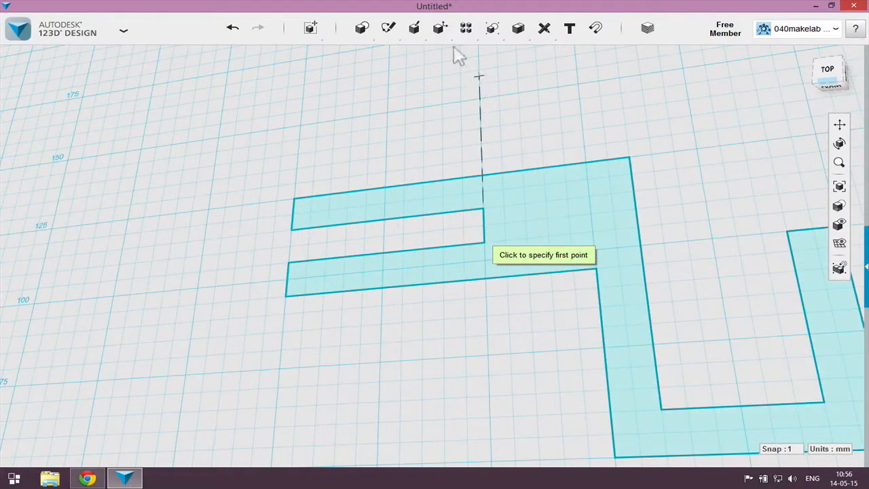
pyautogui.moveTo(415, 33)
pyautogui.click(415, 54)
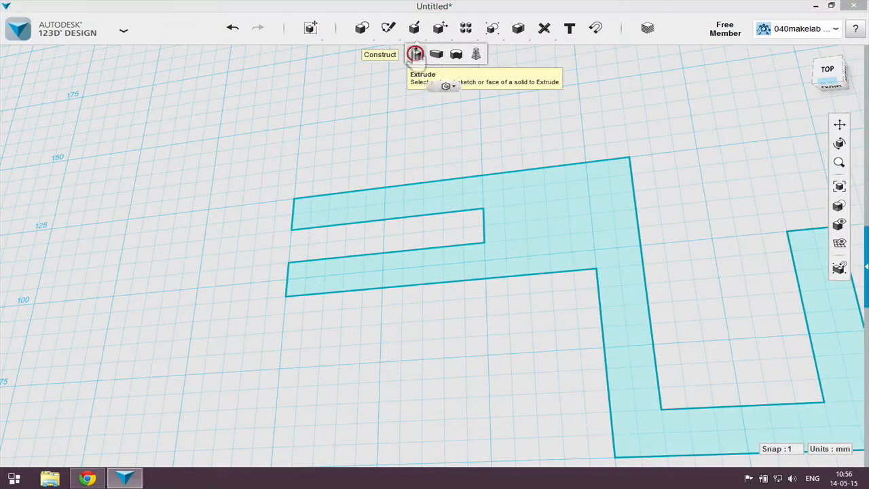
pyautogui.click(574, 212)
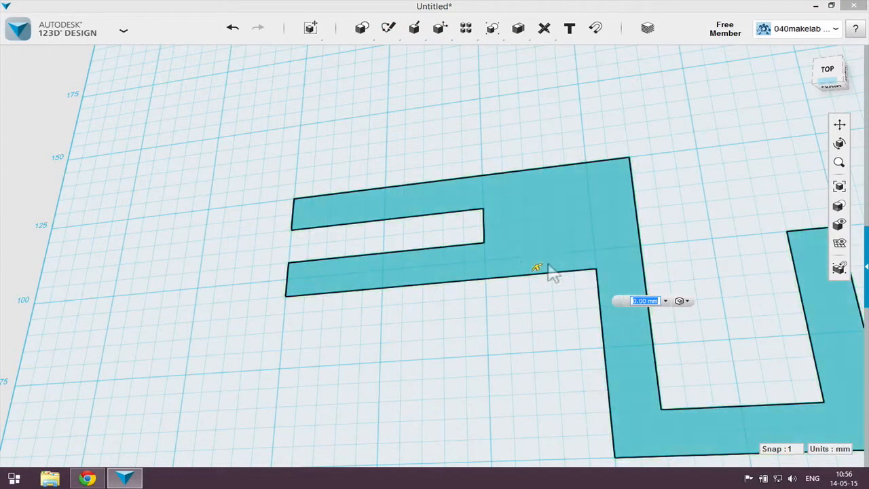
pyautogui.moveTo(534, 264); pyautogui.dragTo(513, 246)
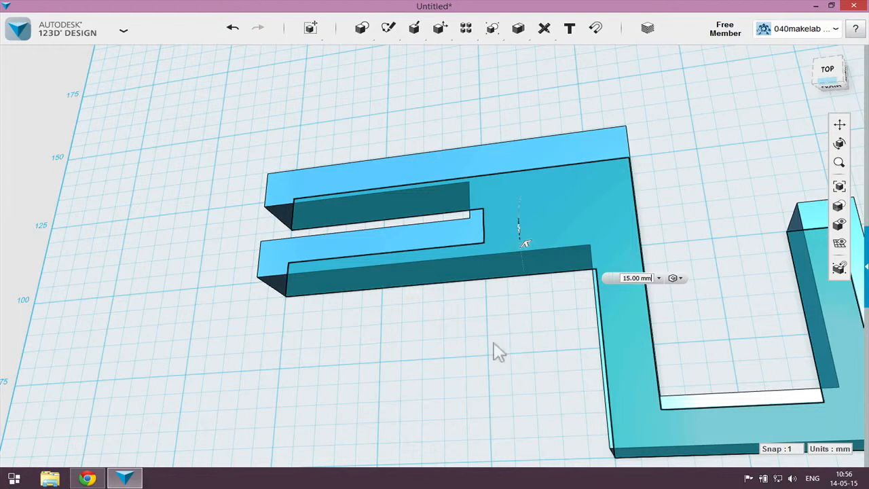
pyautogui.click(703, 197)
# Step: Examine the extruded hook around its fork slot and set the view back to straight down from the top
pyautogui.scroll(-2, 463, 326)
pyautogui.moveTo(482, 318); pyautogui.dragTo(515, 311, button='middle')
pyautogui.moveTo(516, 312); pyautogui.dragTo(520, 277, button='right')
pyautogui.click(543, 207)
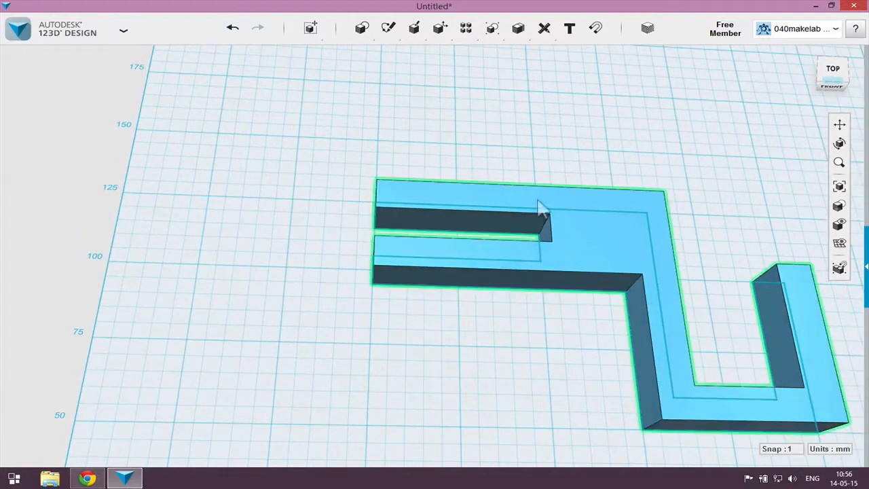
pyautogui.scroll(3, 533, 204)
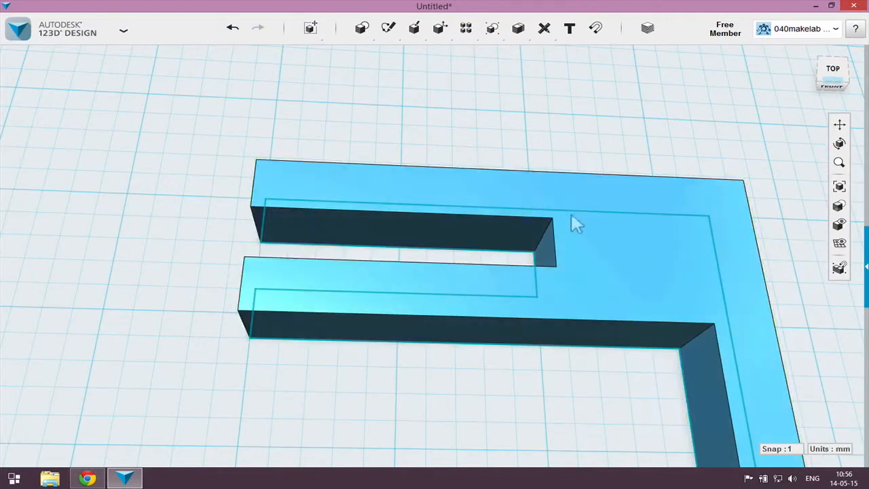
pyautogui.click(832, 69)
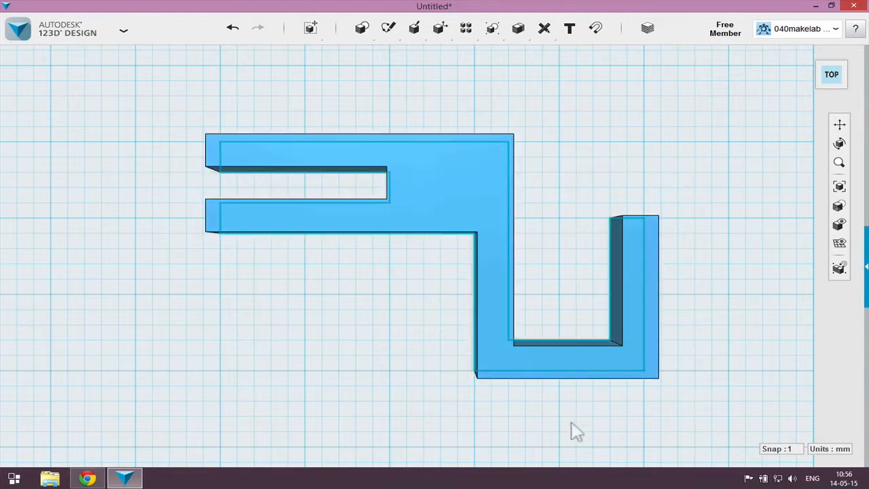
# Step: Place a circle about 20 mm in diameter on the empty grid behind the hook, between the 175 and 200 grid lines
pyautogui.scroll(-5, 452, 268)
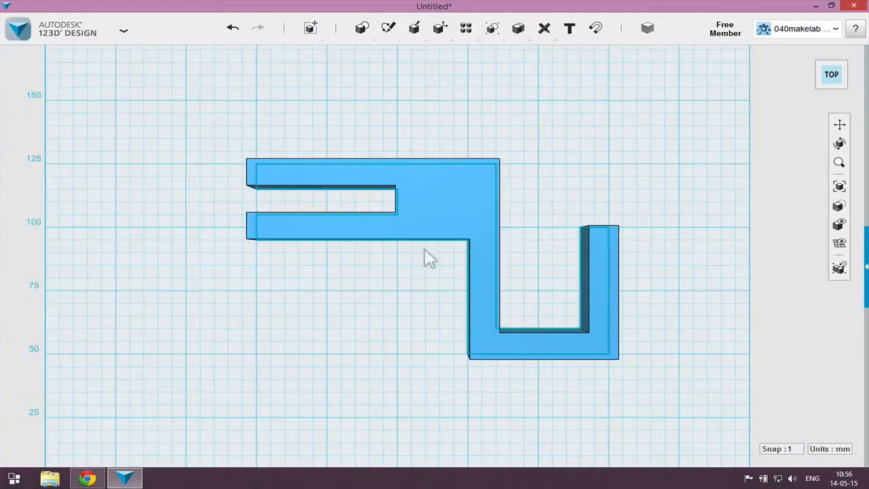
pyautogui.scroll(-2, 424, 255)
pyautogui.moveTo(419, 144); pyautogui.dragTo(441, 194, button='middle')
pyautogui.scroll(3, 495, 140)
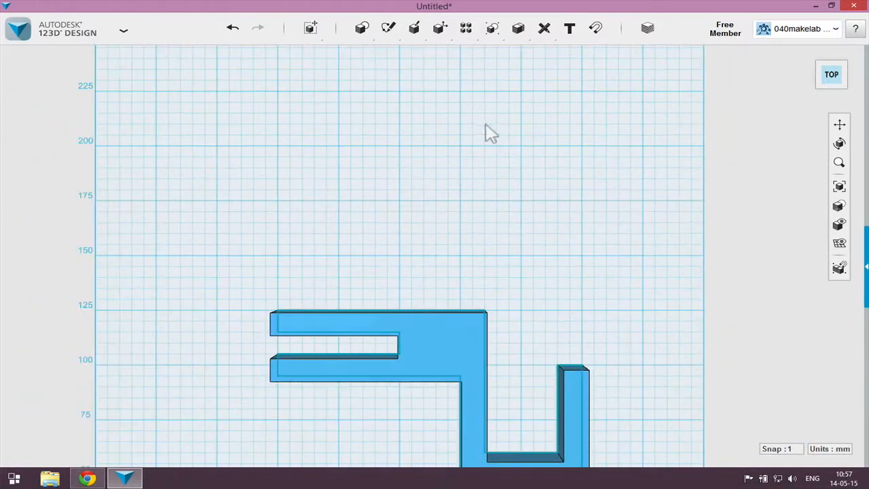
pyautogui.moveTo(505, 186); pyautogui.dragTo(506, 181, button='right')
pyautogui.moveTo(462, 212); pyautogui.dragTo(462, 205, button='right')
pyautogui.moveTo(457, 215); pyautogui.dragTo(460, 220, button='right')
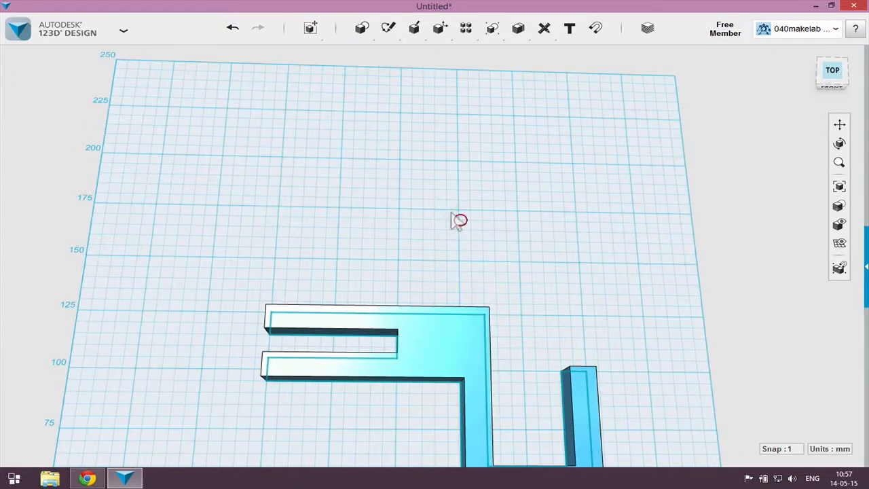
pyautogui.scroll(3, 416, 193)
pyautogui.moveTo(429, 153)
pyautogui.mouseDown(button='right')
pyautogui.moveTo(436, 147)
pyautogui.moveTo(425, 144)
pyautogui.mouseUp(button='right')
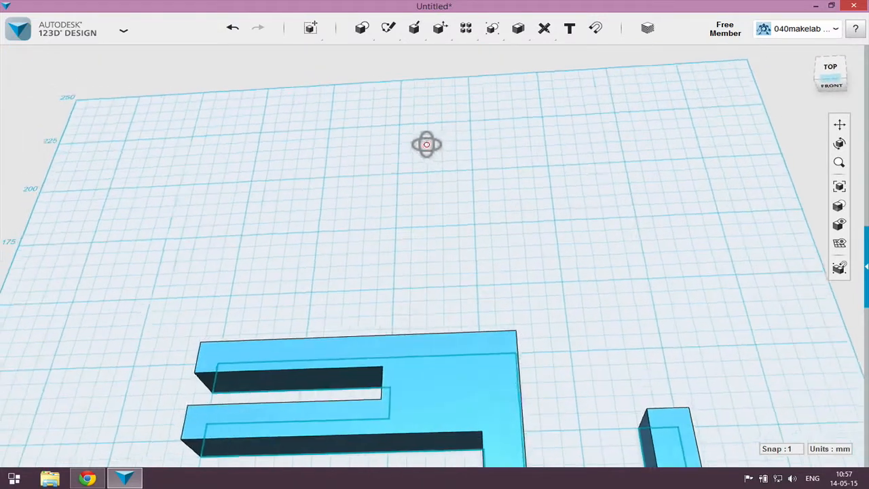
pyautogui.moveTo(353, 28)
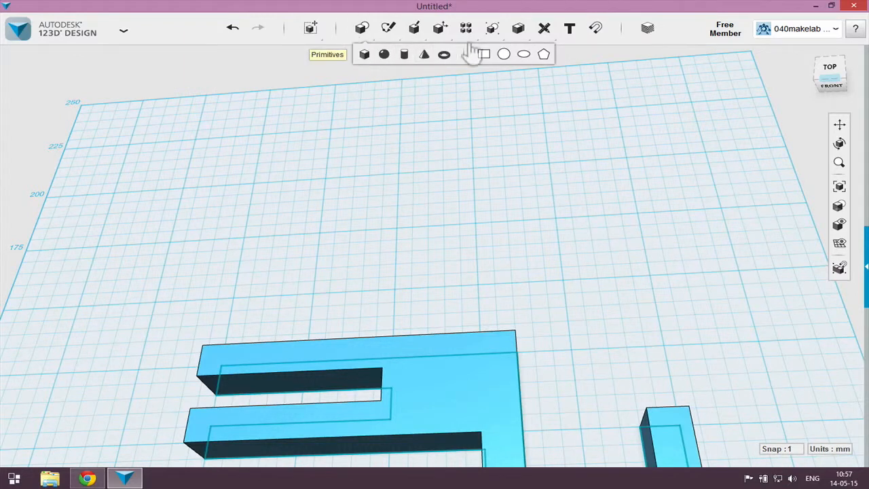
pyautogui.moveTo(383, 15)
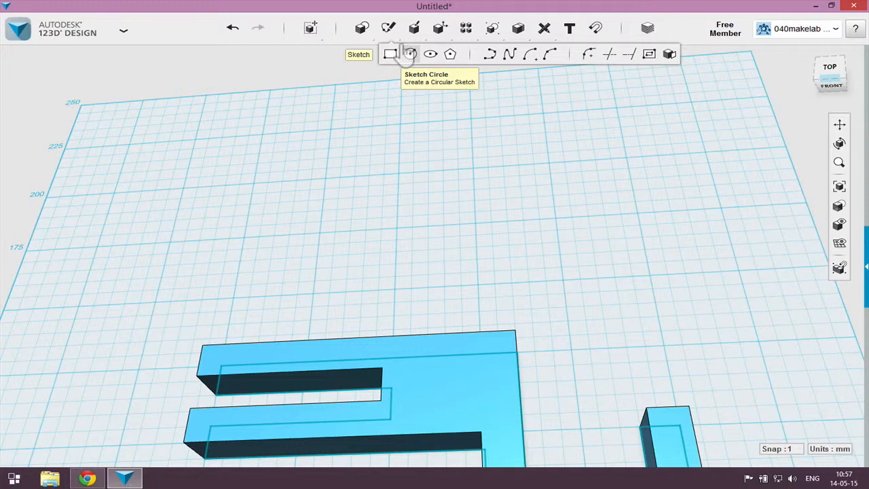
pyautogui.click(504, 55)
pyautogui.click(413, 207)
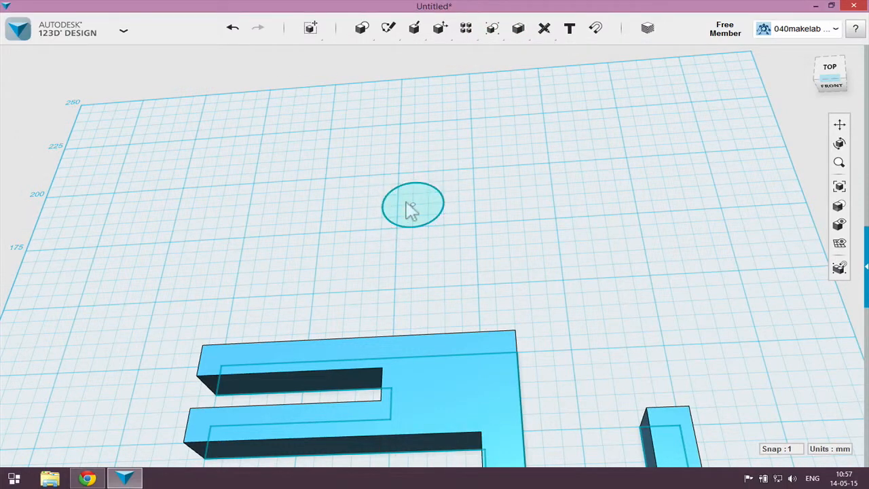
# Step: Copy and paste the circle sketch, raising the copy 19 mm above the original
pyautogui.scroll(2, 439, 215)
pyautogui.moveTo(461, 210); pyautogui.dragTo(477, 211, button='middle')
pyautogui.click(455, 196)
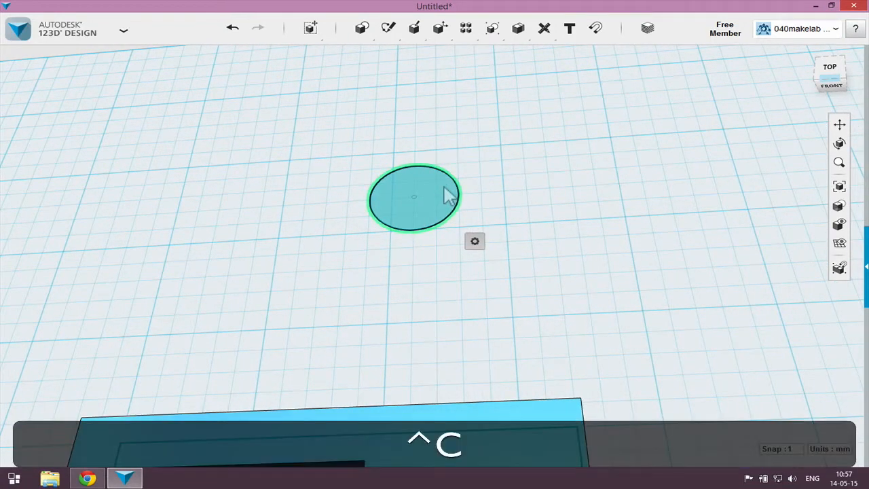
pyautogui.hotkey('ctrl', 'v')
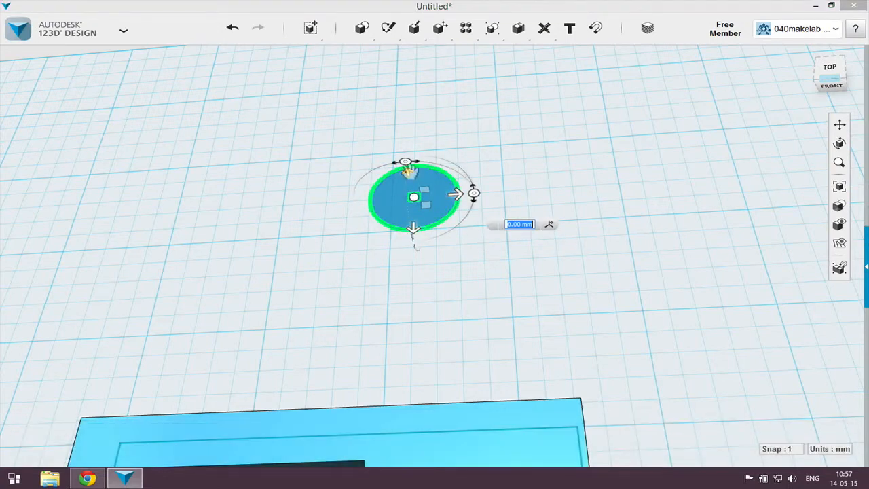
pyautogui.moveTo(404, 163); pyautogui.dragTo(388, 106)
pyautogui.moveTo(502, 207)
pyautogui.mouseDown(button='right')
pyautogui.moveTo(510, 211)
pyautogui.moveTo(513, 202)
pyautogui.mouseUp(button='right')
pyautogui.scroll(-2, 513, 205)
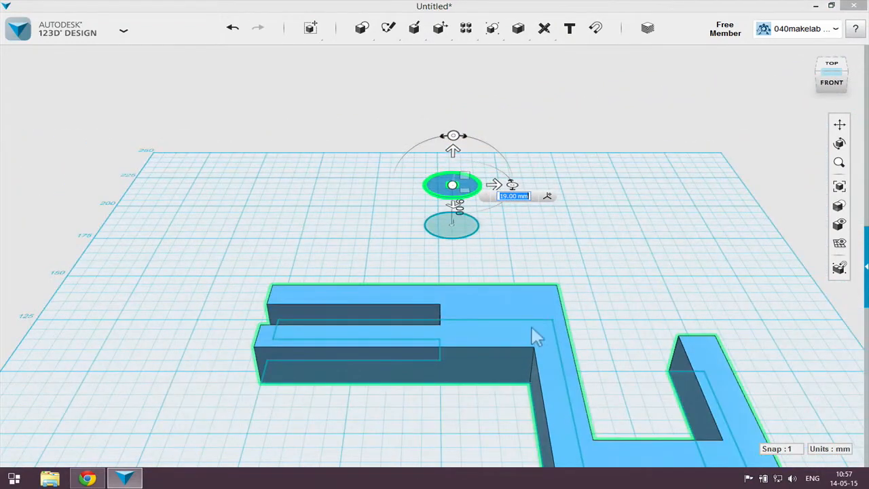
# Step: Cancel the pasted objects, clear the selection and undo the last operation
pyautogui.click(532, 329)
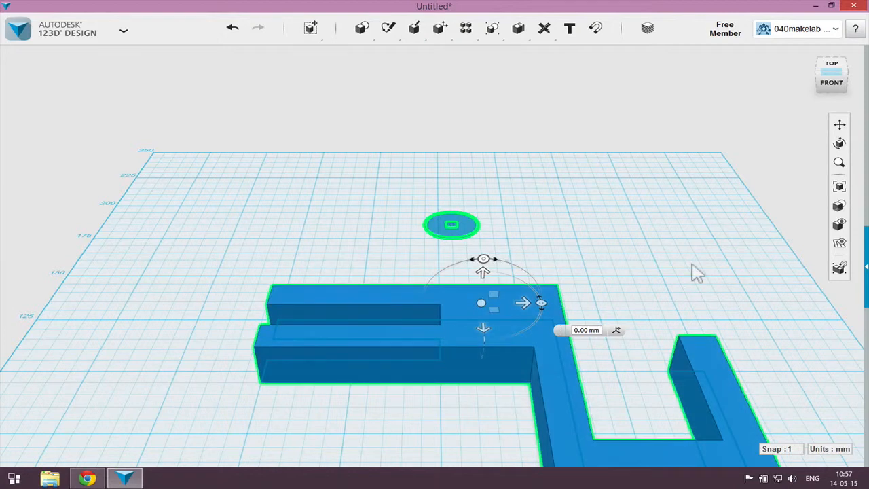
pyautogui.press('Escape')
pyautogui.doubleClick(510, 316)
pyautogui.click(588, 289)
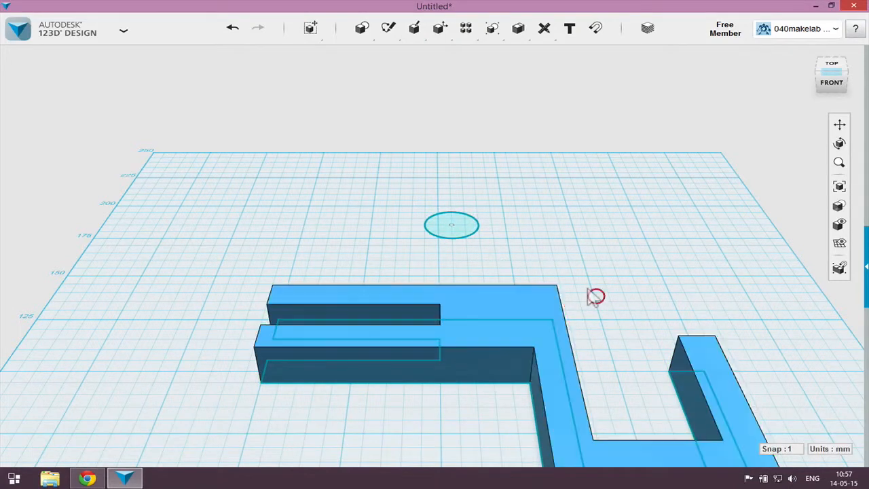
pyautogui.hotkey('ctrl', 'z')
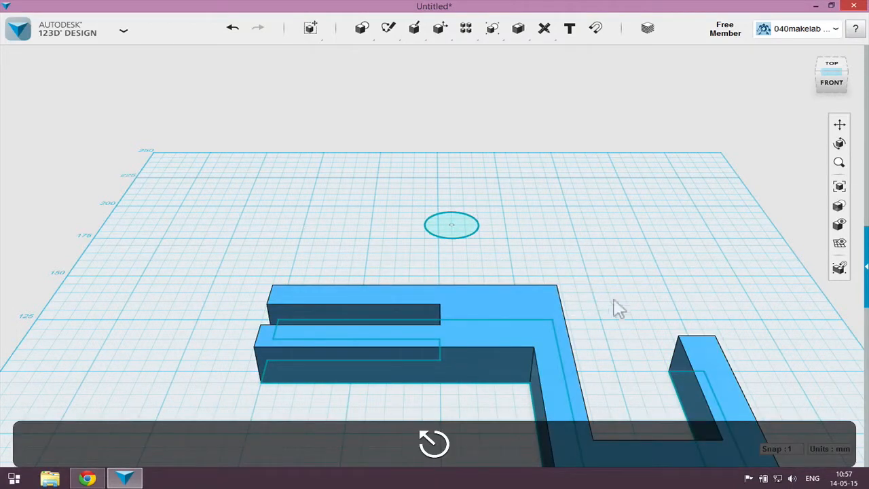
# Step: Hide the hook solid and delete its polyline sketch from the grid
pyautogui.click(510, 316)
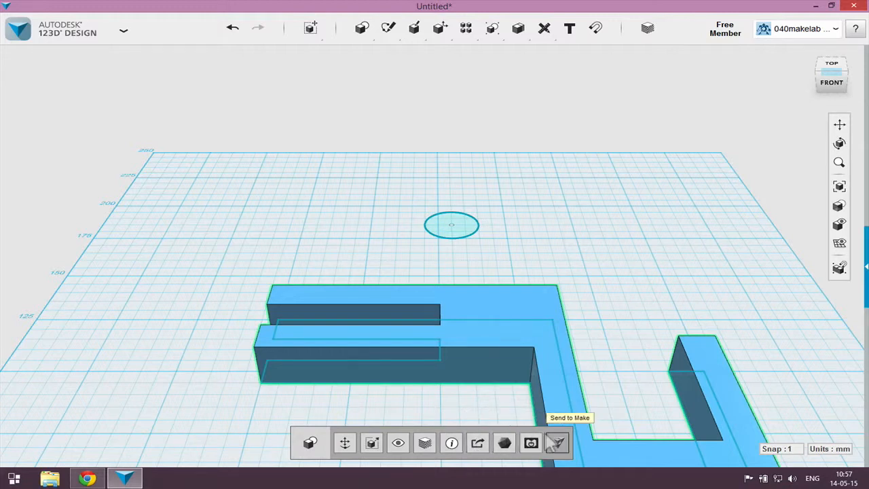
pyautogui.click(397, 443)
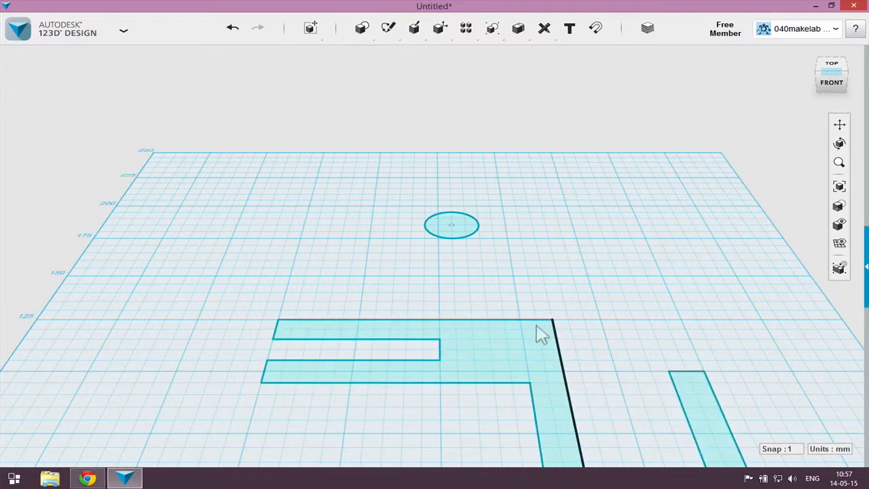
pyautogui.click(541, 333)
pyautogui.click(542, 333)
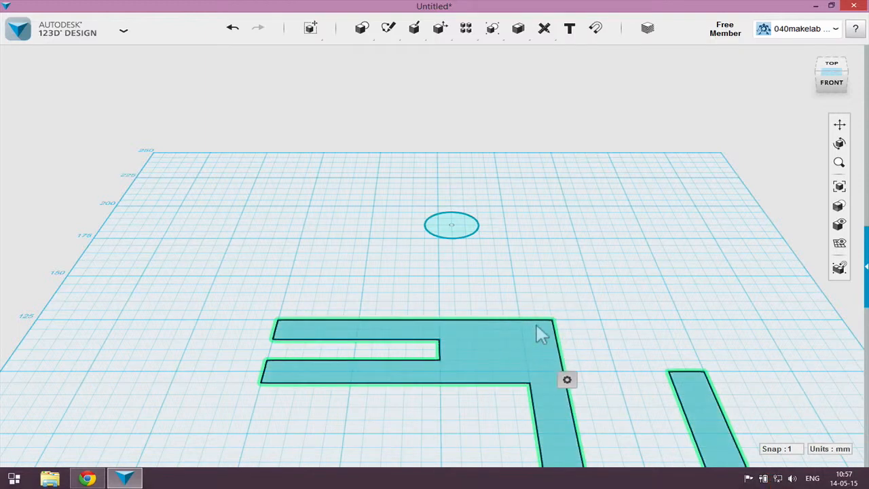
pyautogui.press('Delete')
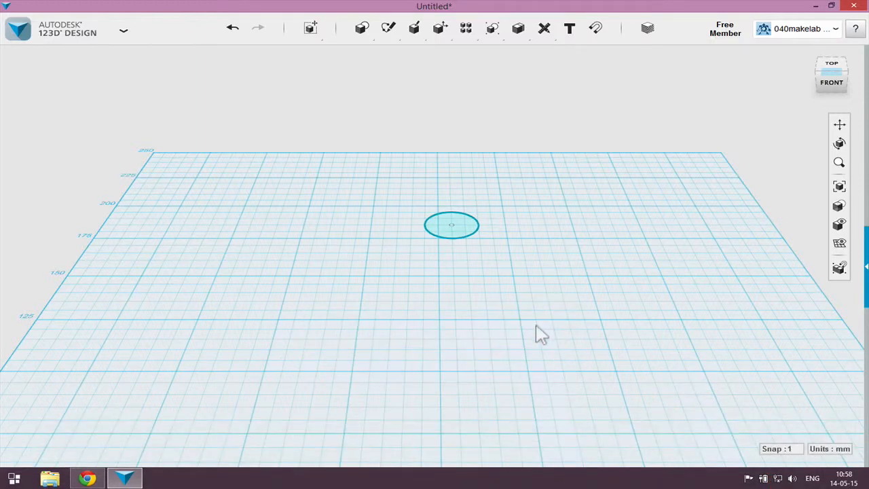
# Step: Show all solids and meshes to check the hook, and hide all solids and meshes again
pyautogui.moveTo(835, 218)
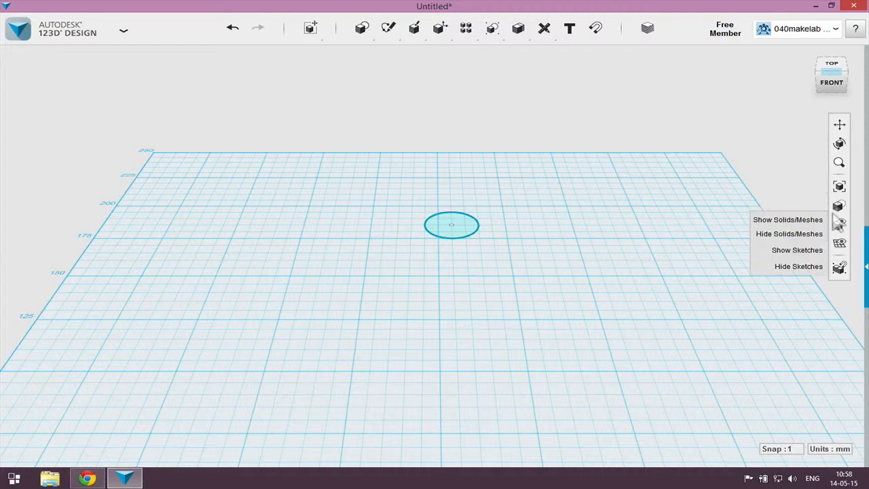
pyautogui.click(790, 220)
pyautogui.moveTo(836, 225)
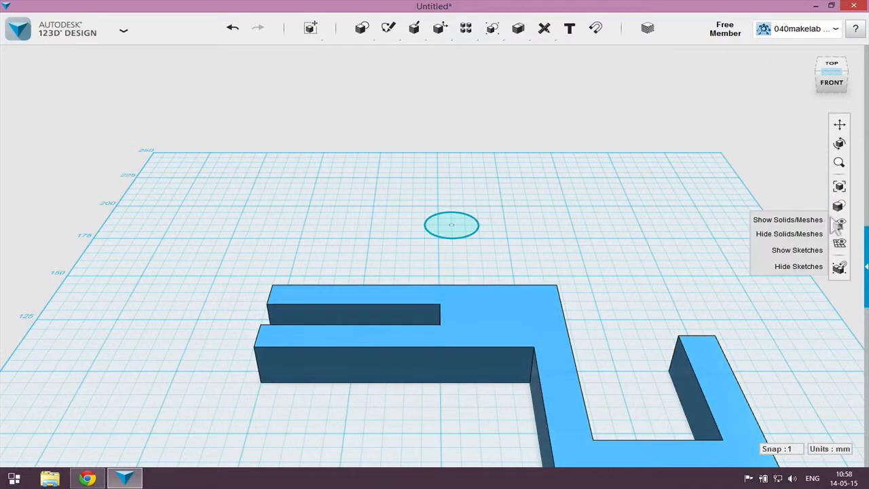
pyautogui.click(796, 233)
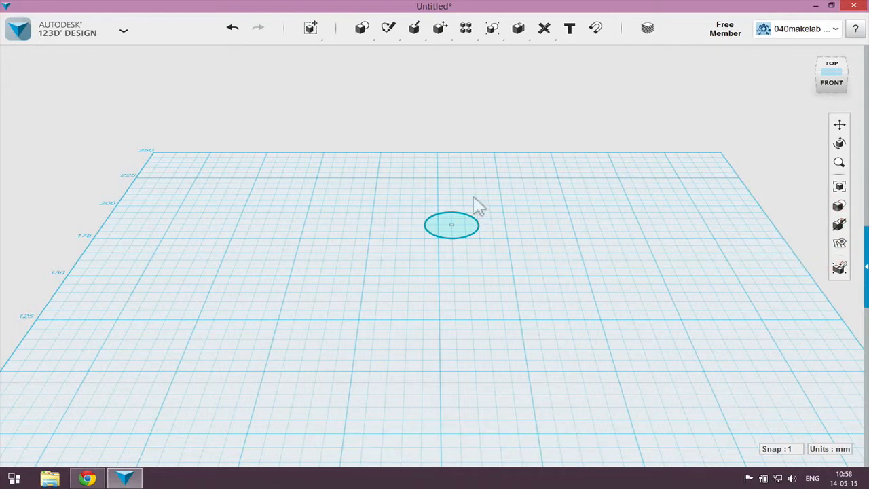
# Step: Move the circle sketch straight up off the grid so that it floats above its original position
pyautogui.scroll(3, 479, 212)
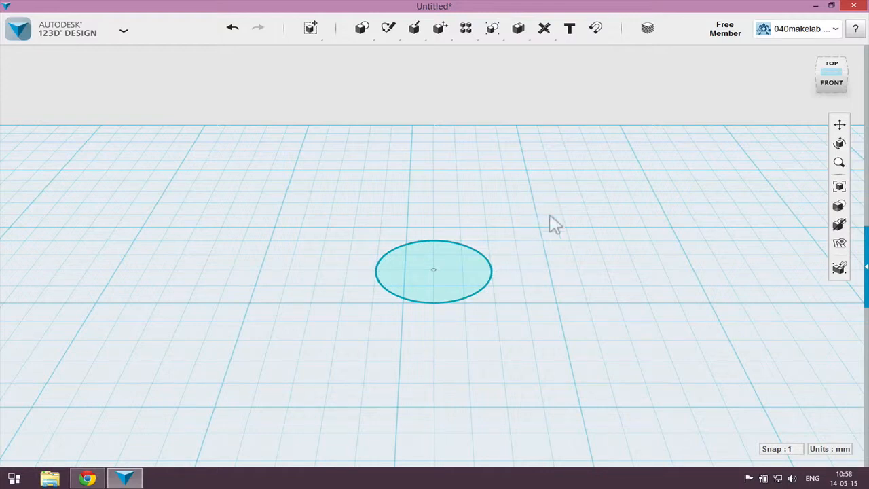
pyautogui.click(445, 267)
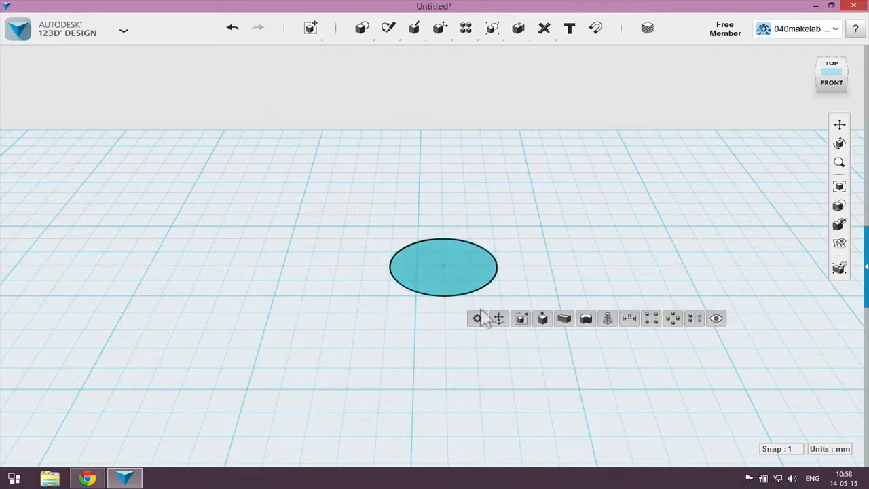
pyautogui.click(499, 317)
pyautogui.moveTo(442, 233); pyautogui.dragTo(442, 135)
pyautogui.click(470, 275)
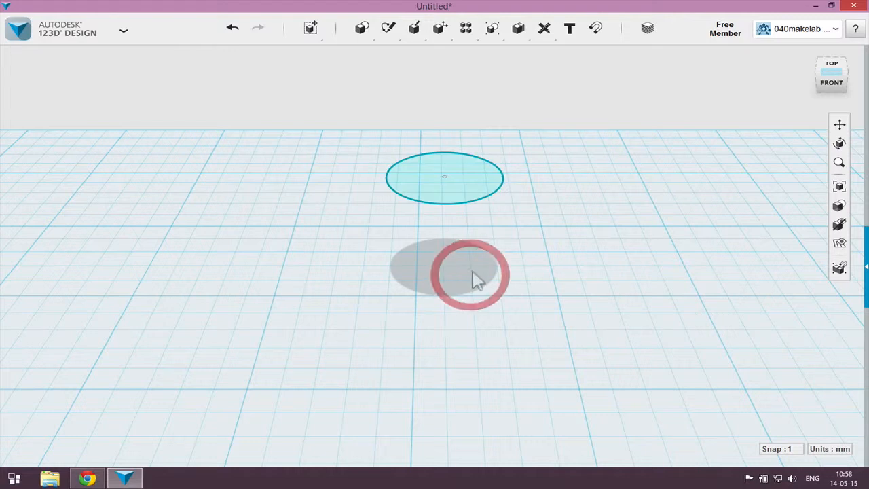
# Step: Paste a copy of the raised circle and move it 20 mm straight down onto the grid
pyautogui.click(483, 275)
pyautogui.scroll(-2, 557, 233)
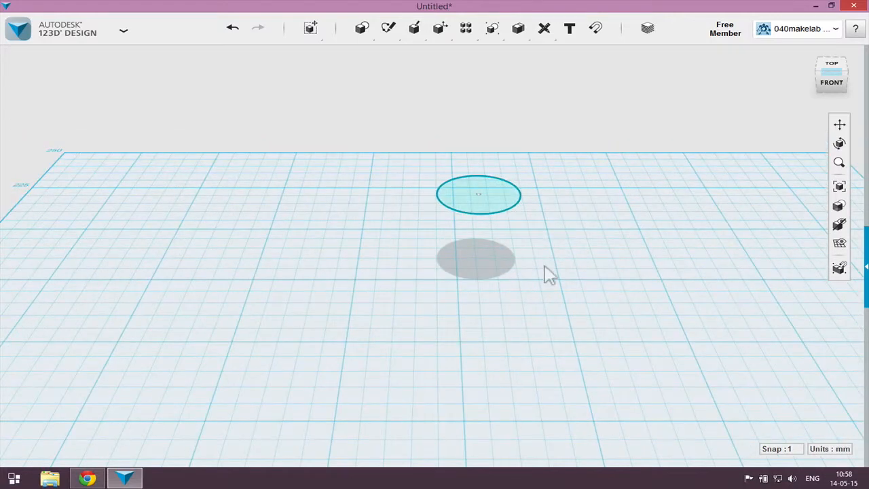
pyautogui.scroll(1, 550, 275)
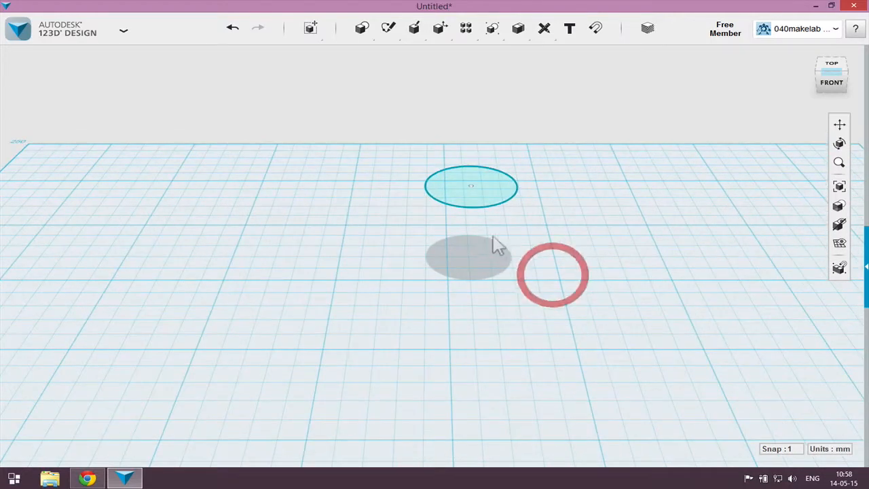
pyautogui.click(474, 195)
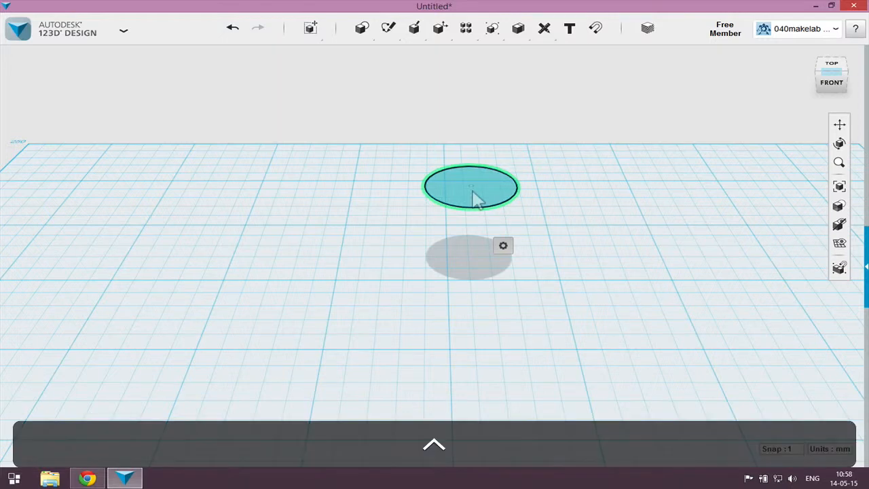
pyautogui.hotkey('ctrl', 'v')
pyautogui.moveTo(468, 153); pyautogui.dragTo(466, 222)
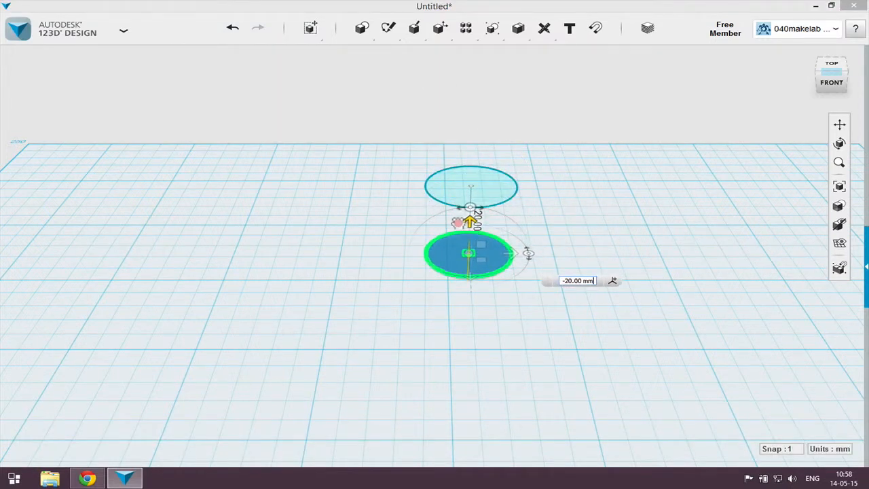
# Step: Copy the raised circle and move the pasted copy 24 mm straight up above it
pyautogui.click(479, 185)
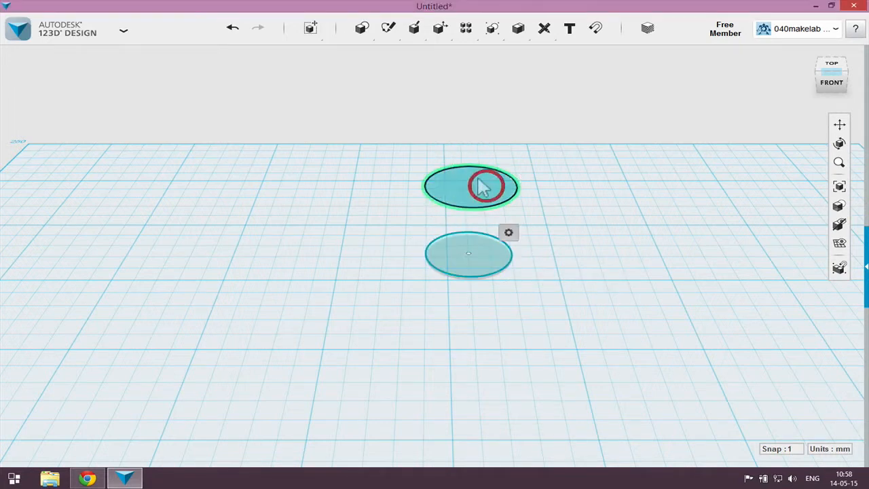
pyautogui.hotkey('ctrl', 'c')
pyautogui.hotkey('ctrl', 'v')
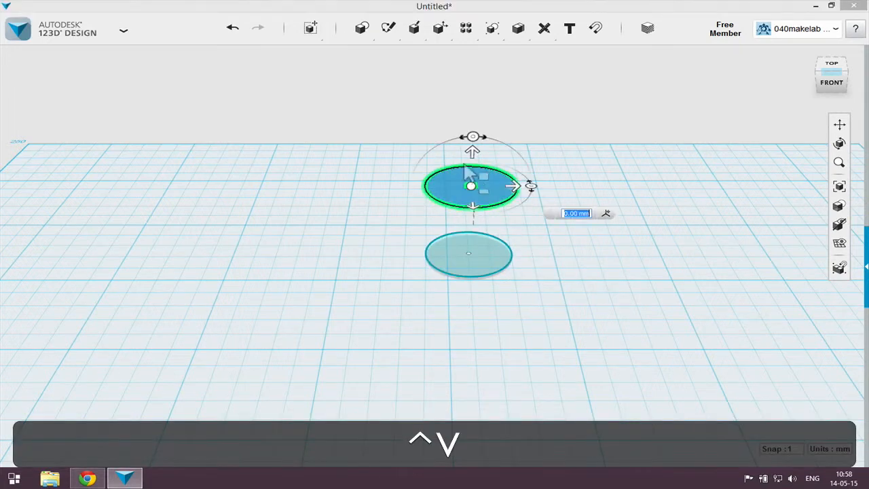
pyautogui.moveTo(473, 141); pyautogui.dragTo(475, 55)
pyautogui.scroll(-1, 582, 157)
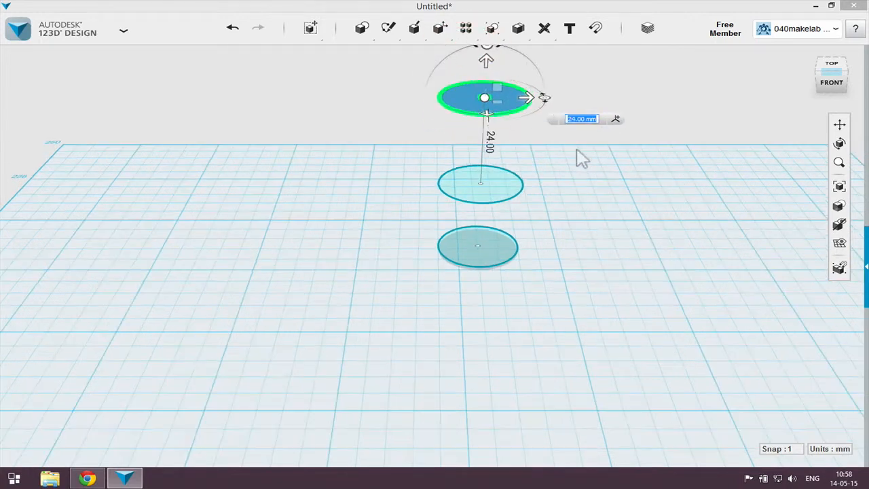
pyautogui.scroll(-1, 582, 157)
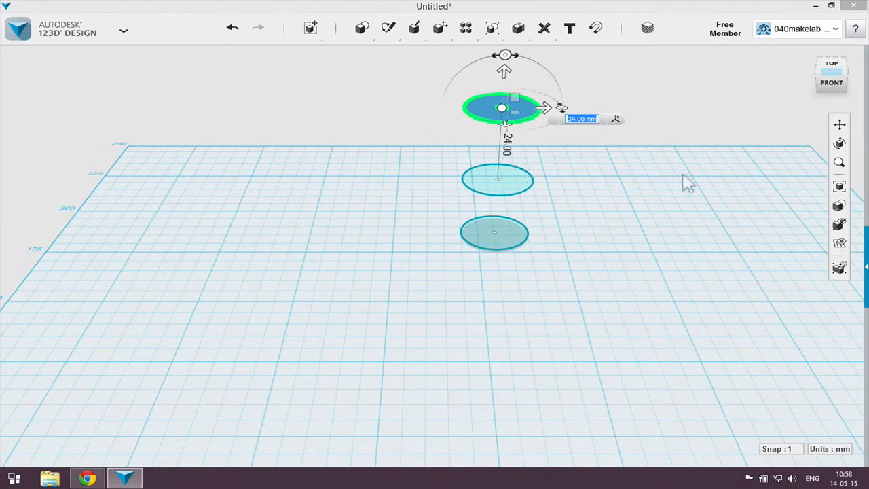
pyautogui.scroll(2, 715, 183)
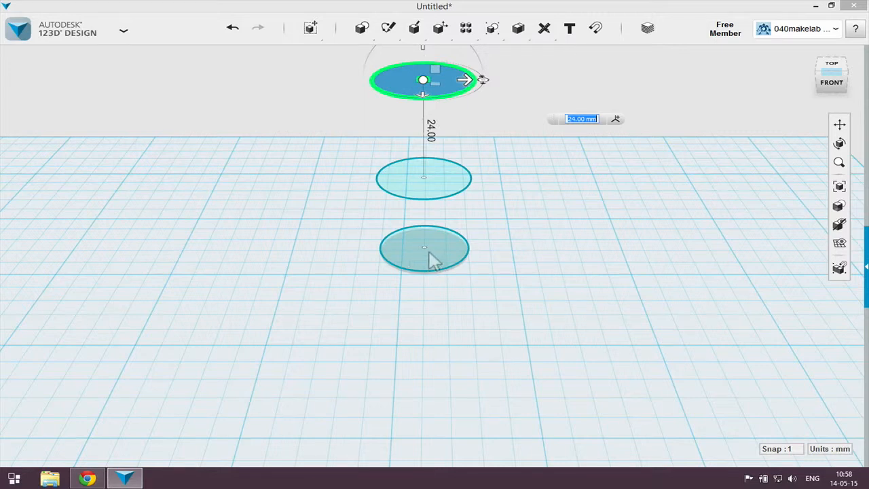
# Step: Scale the middle circle uniformly to about twice its size
pyautogui.click(451, 182)
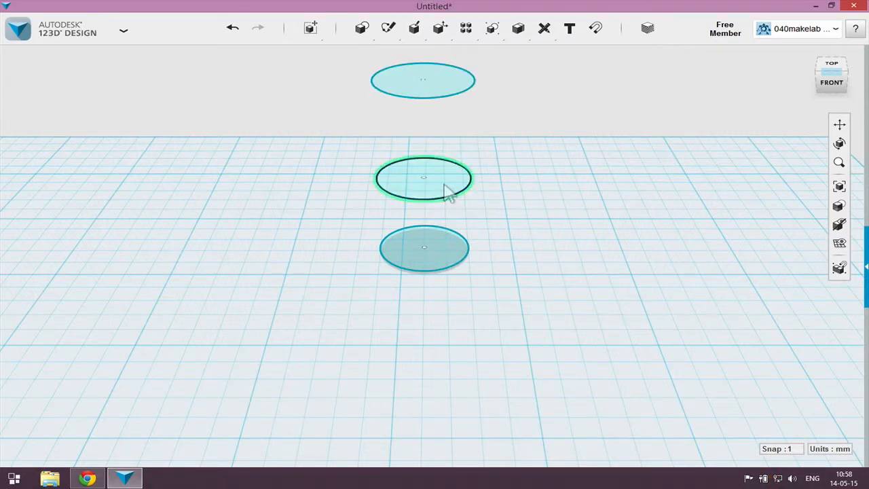
pyautogui.click(438, 184)
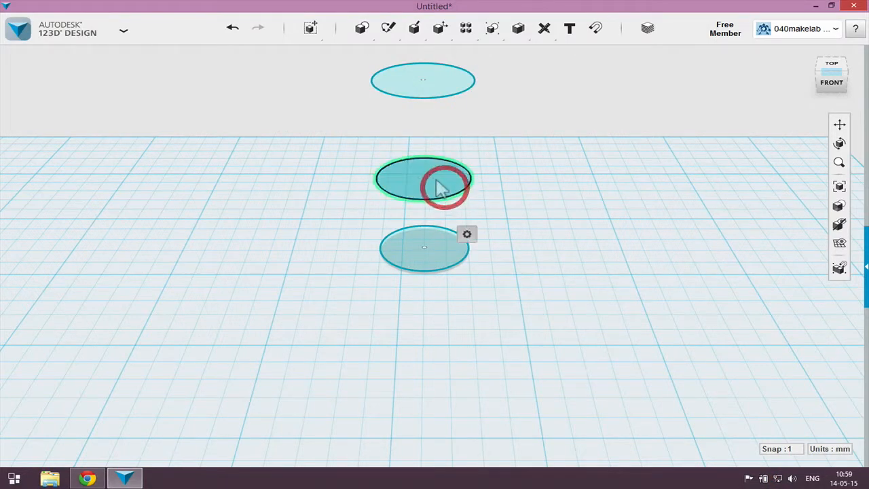
pyautogui.moveTo(459, 229)
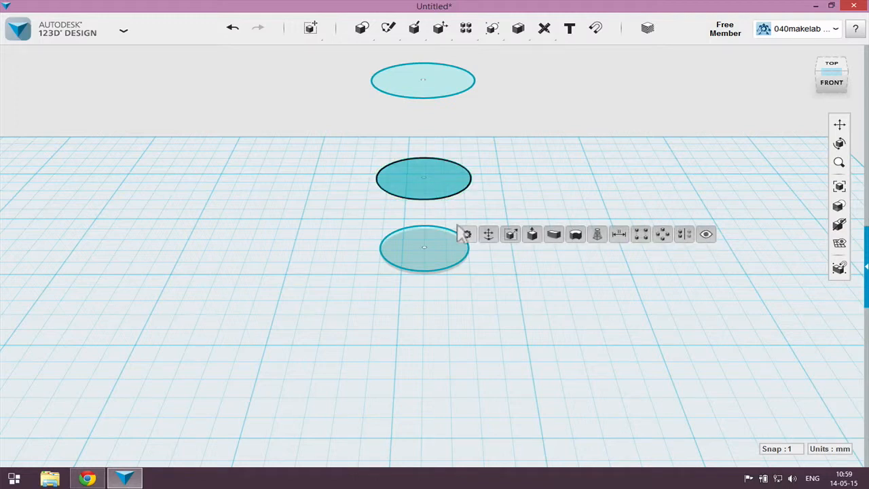
pyautogui.click(511, 234)
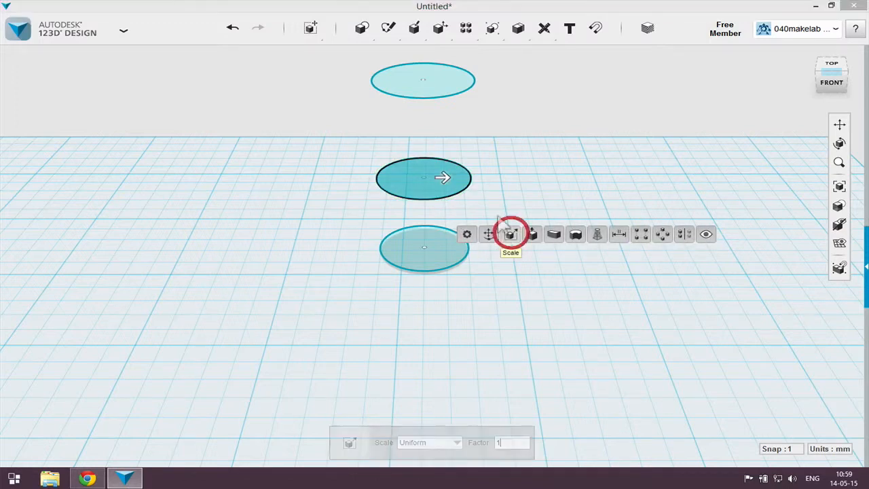
pyautogui.click(442, 177)
pyautogui.moveTo(458, 177); pyautogui.dragTo(486, 177)
pyautogui.click(568, 241)
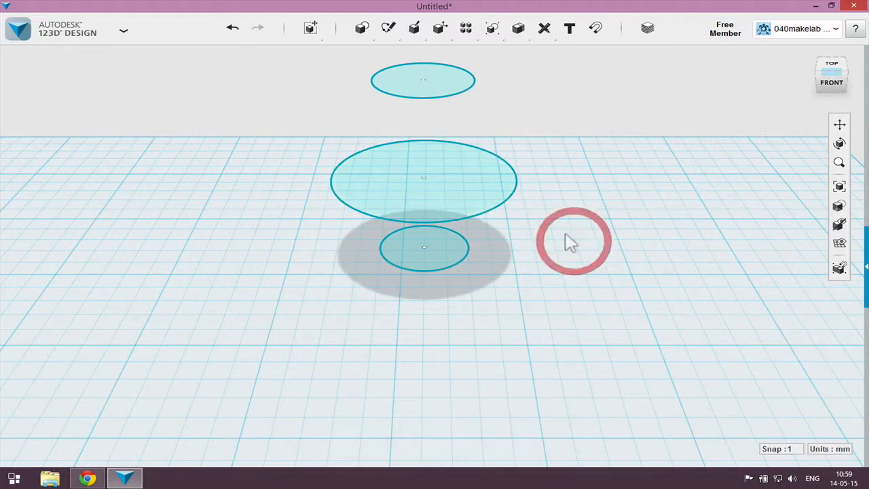
# Step: Loft a solid between the lowest circle and the enlarged middle circle
pyautogui.click(427, 258)
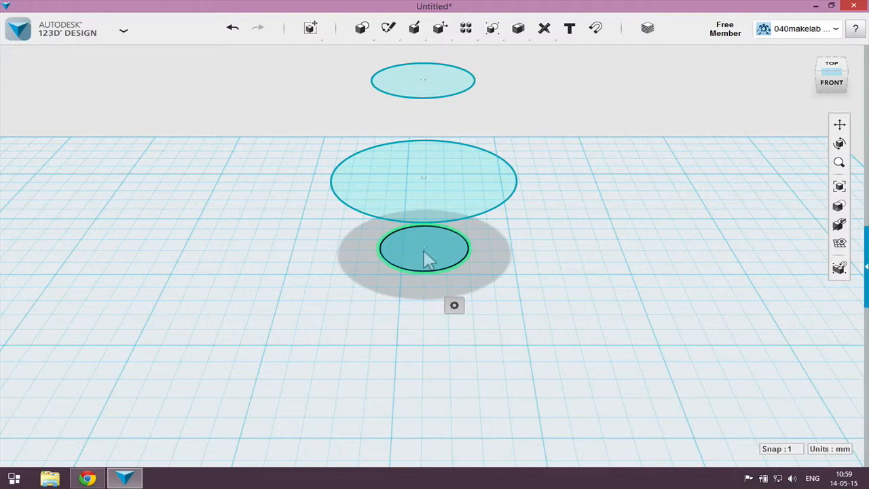
pyautogui.keyDown('shift'); pyautogui.click(460, 181); pyautogui.keyUp('shift')
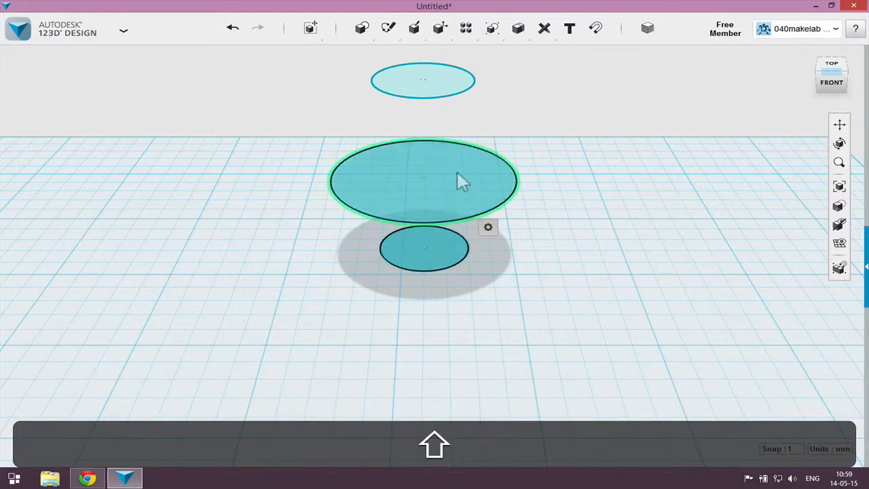
pyautogui.moveTo(483, 228)
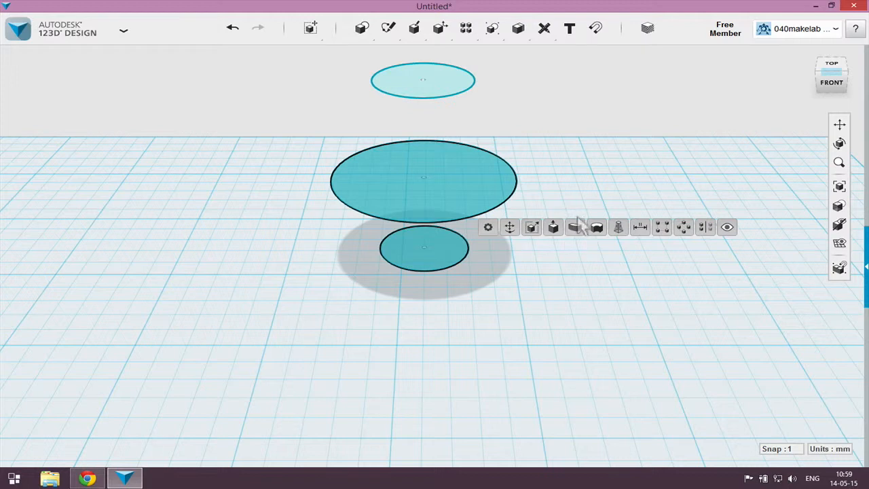
pyautogui.click(617, 227)
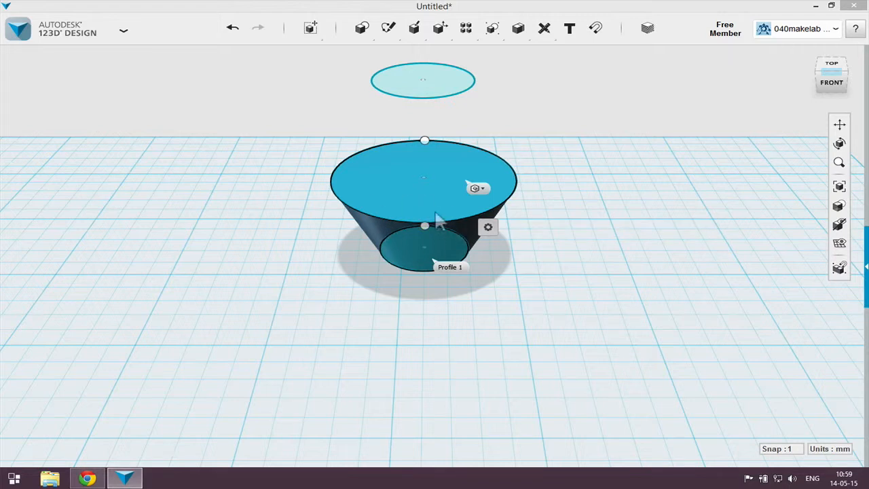
pyautogui.click(443, 161)
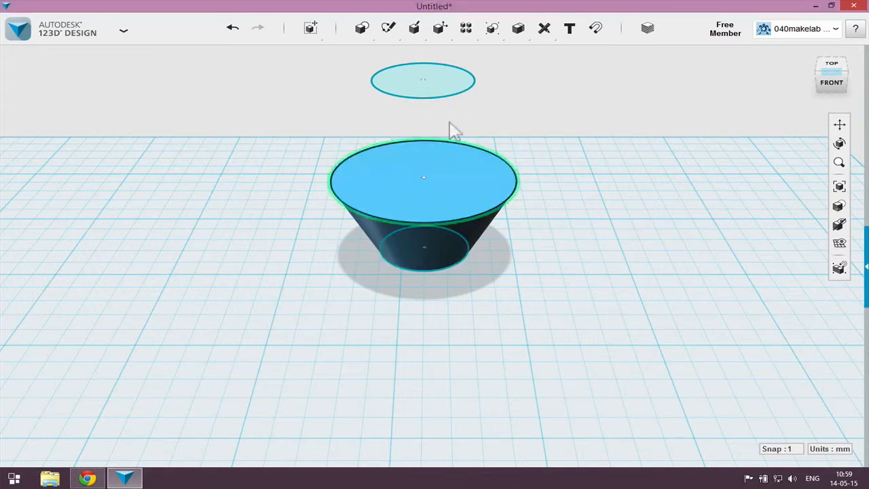
# Step: Loft the solid's wide upper face to the highest circle, and undo the lofts back to the three circle sketches
pyautogui.click(462, 158)
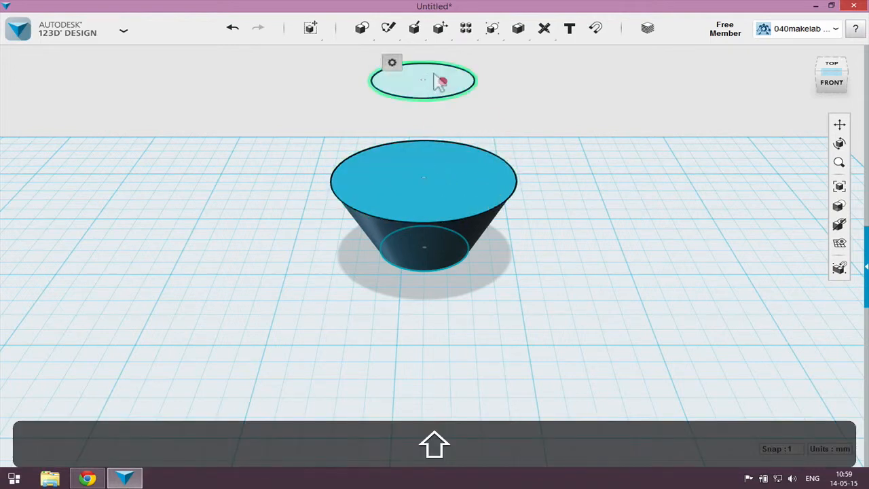
pyautogui.keyDown('shift'); pyautogui.click(439, 83); pyautogui.keyUp('shift')
pyautogui.moveTo(464, 128)
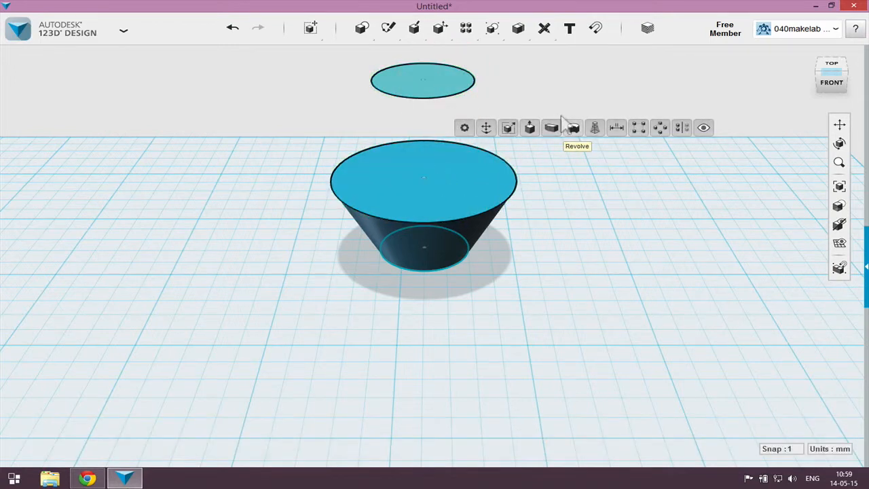
pyautogui.click(592, 123)
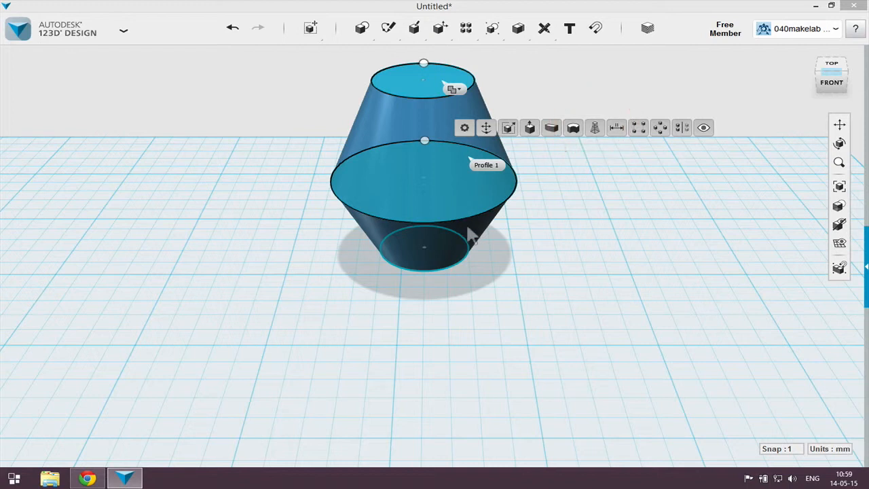
pyautogui.scroll(-2, 464, 220)
pyautogui.moveTo(585, 145); pyautogui.dragTo(582, 158, button='middle')
pyautogui.scroll(5, 568, 197)
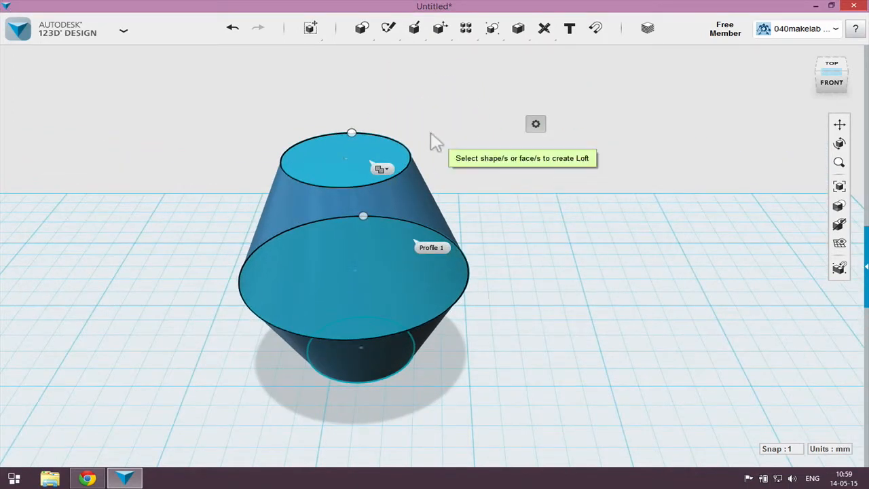
pyautogui.moveTo(507, 301); pyautogui.dragTo(543, 283, button='middle')
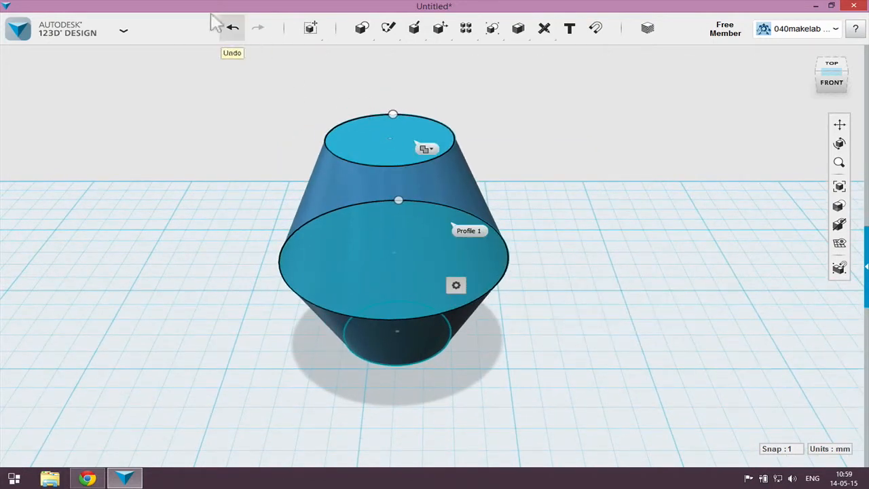
pyautogui.click(229, 27)
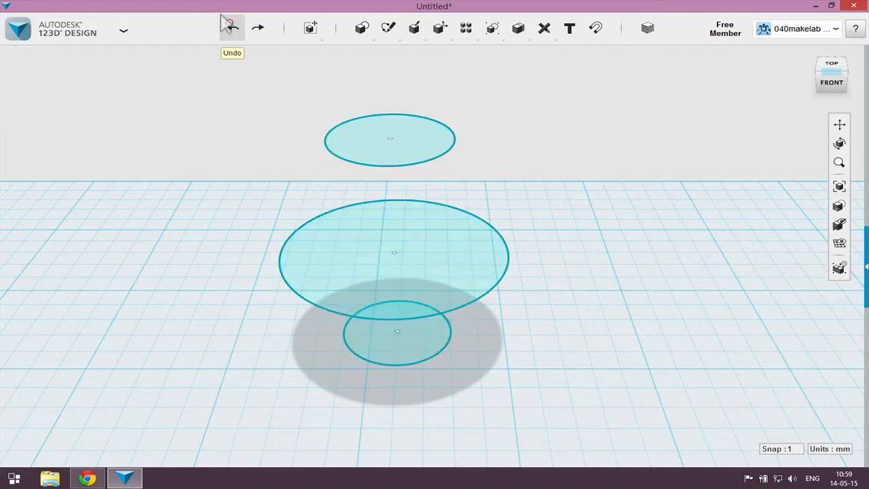
# Step: Loft all three circles from lowest to highest into one smoothly curved vase-shaped solid
pyautogui.keyDown('shift'); pyautogui.click(434, 331); pyautogui.keyUp('shift')
pyautogui.keyDown('shift'); pyautogui.click(459, 258); pyautogui.keyUp('shift')
pyautogui.keyDown('shift'); pyautogui.click(413, 142); pyautogui.keyUp('shift')
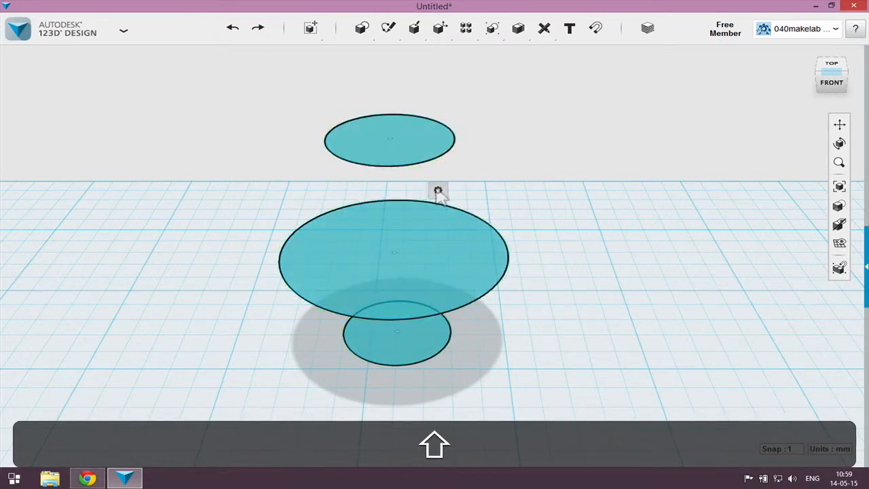
pyautogui.moveTo(438, 190)
pyautogui.click(568, 190)
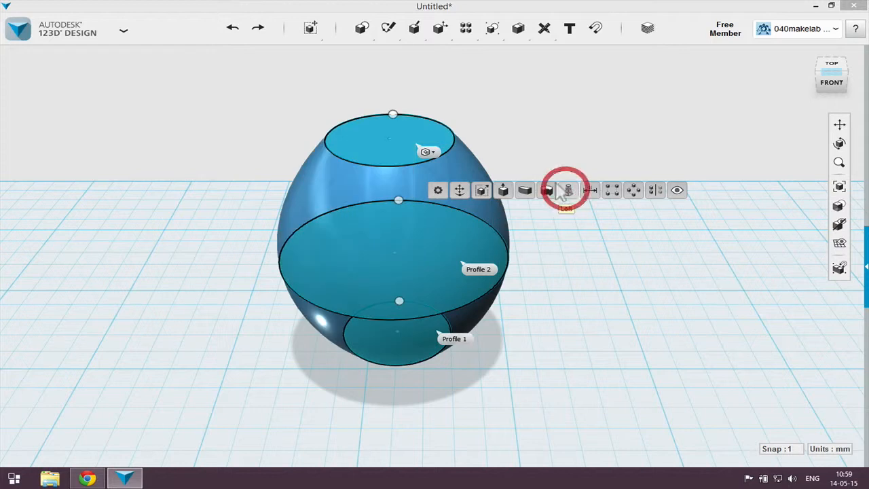
pyautogui.scroll(-2, 548, 271)
pyautogui.moveTo(575, 320); pyautogui.dragTo(586, 278, button='right')
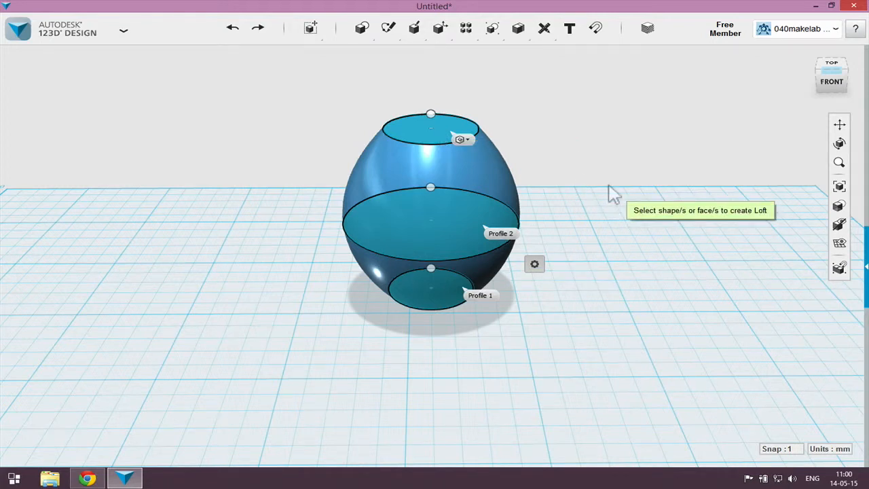
pyautogui.moveTo(595, 172); pyautogui.dragTo(600, 196, button='right')
pyautogui.click(552, 224)
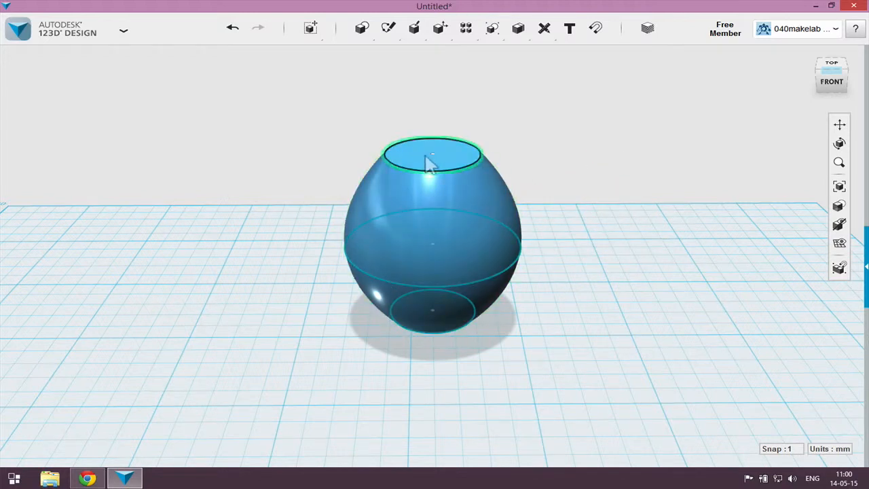
# Step: Try to hollow out the whole lofted solid with the Shell tool by varying its wall thickness
pyautogui.moveTo(602, 196); pyautogui.dragTo(448, 219, button='right')
pyautogui.moveTo(269, 87); pyautogui.dragTo(588, 324)
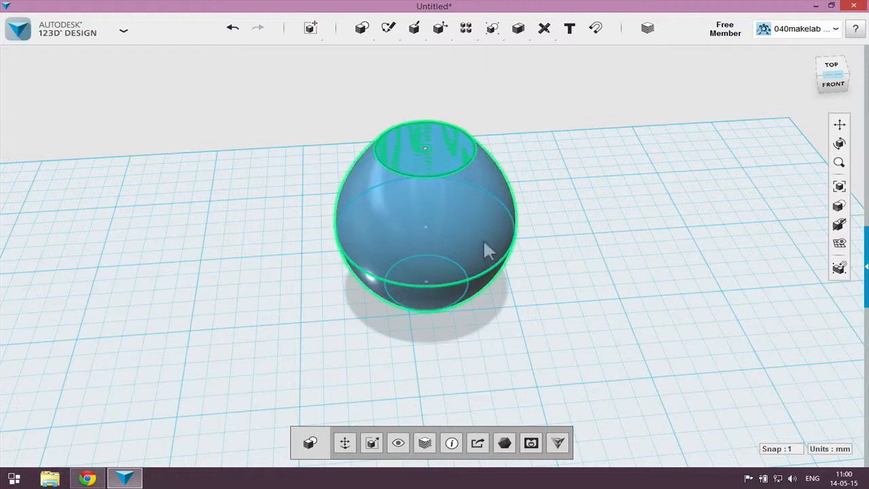
pyautogui.moveTo(411, 23)
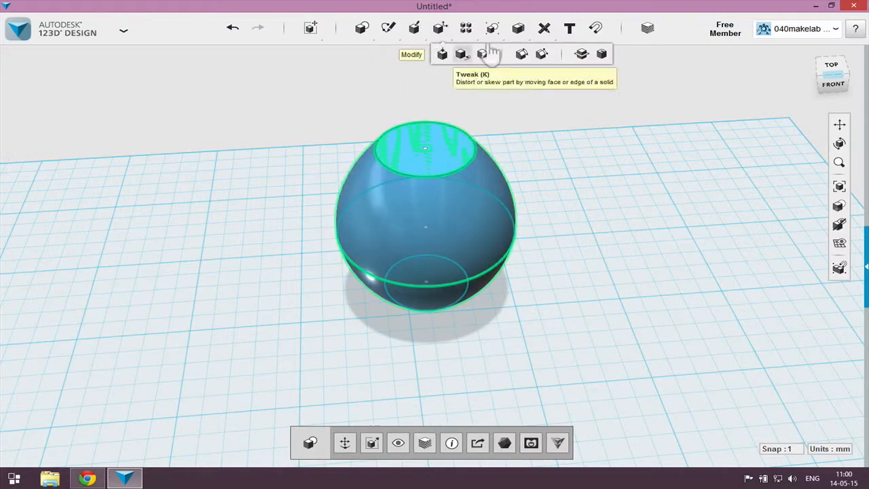
pyautogui.click(602, 54)
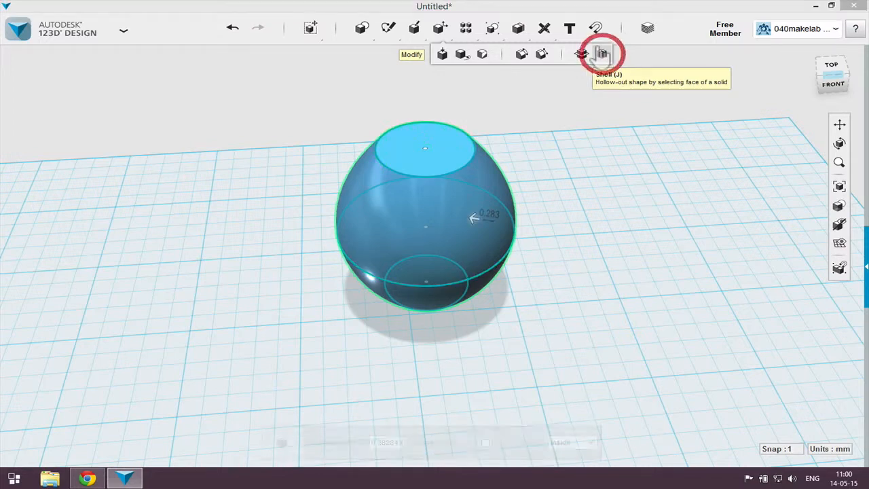
pyautogui.moveTo(473, 220); pyautogui.dragTo(514, 223)
pyautogui.moveTo(459, 222); pyautogui.dragTo(542, 241)
pyautogui.scroll(-2, 574, 247)
pyautogui.press('Escape')
pyautogui.moveTo(581, 243); pyautogui.dragTo(592, 289, button='right')
pyautogui.scroll(-2, 580, 221)
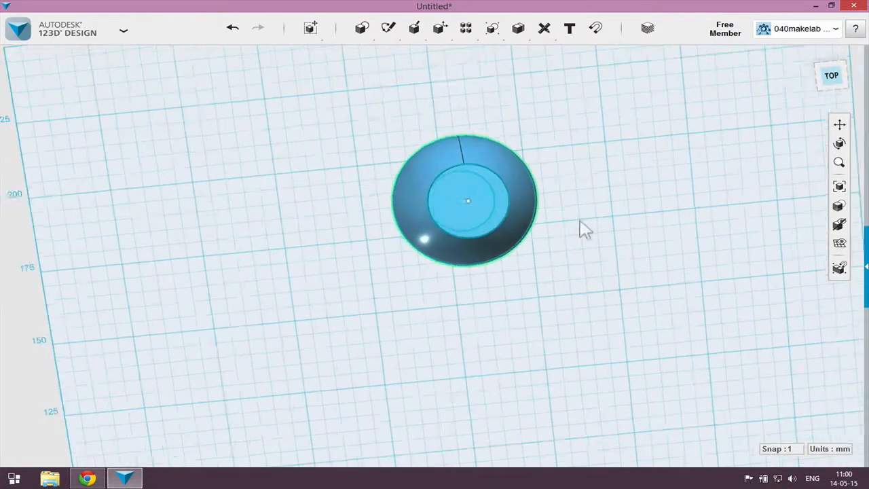
pyautogui.moveTo(598, 172); pyautogui.dragTo(590, 126, button='middle')
pyautogui.scroll(-1, 593, 177)
pyautogui.moveTo(596, 209); pyautogui.dragTo(591, 167, button='right')
pyautogui.scroll(1, 626, 192)
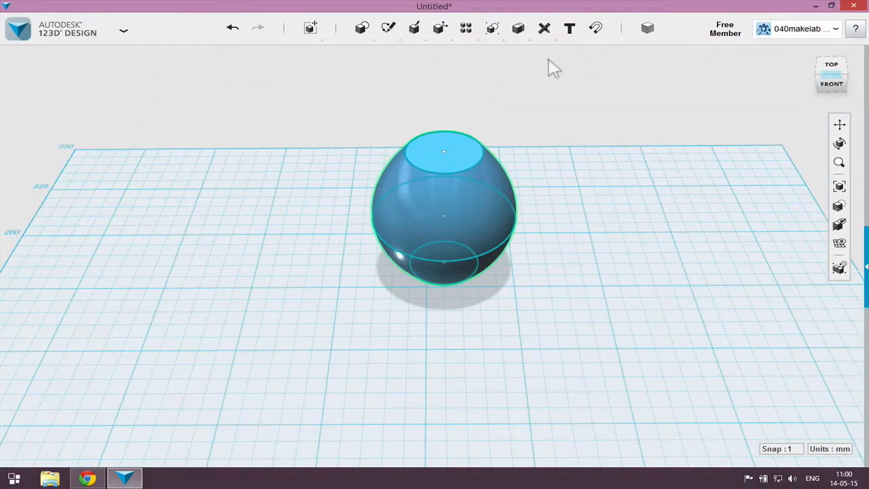
pyautogui.moveTo(523, 36)
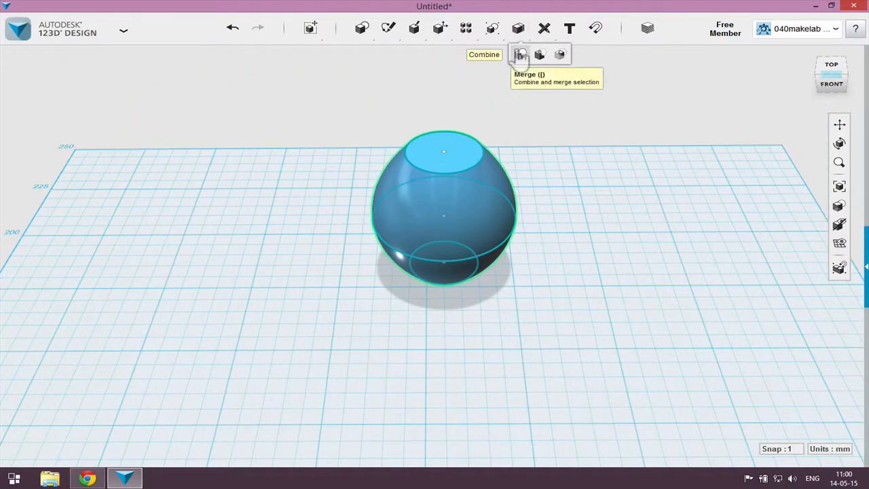
pyautogui.click(519, 54)
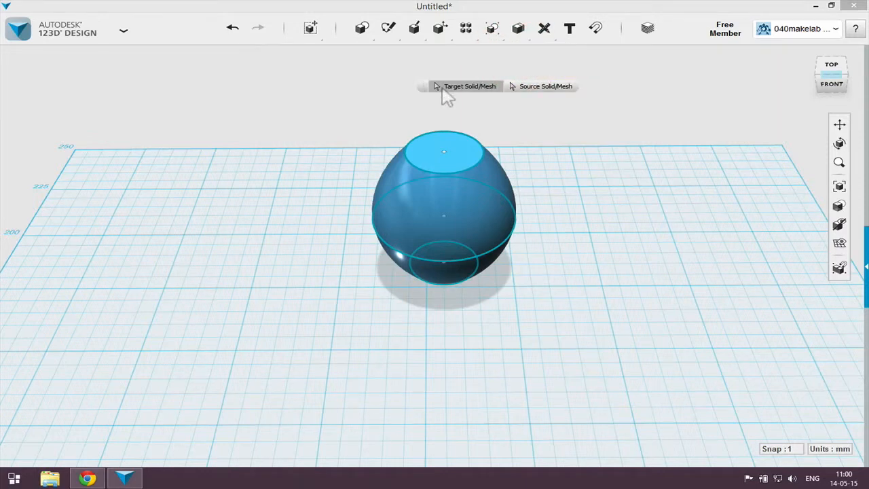
pyautogui.press('Escape')
pyautogui.click(450, 154)
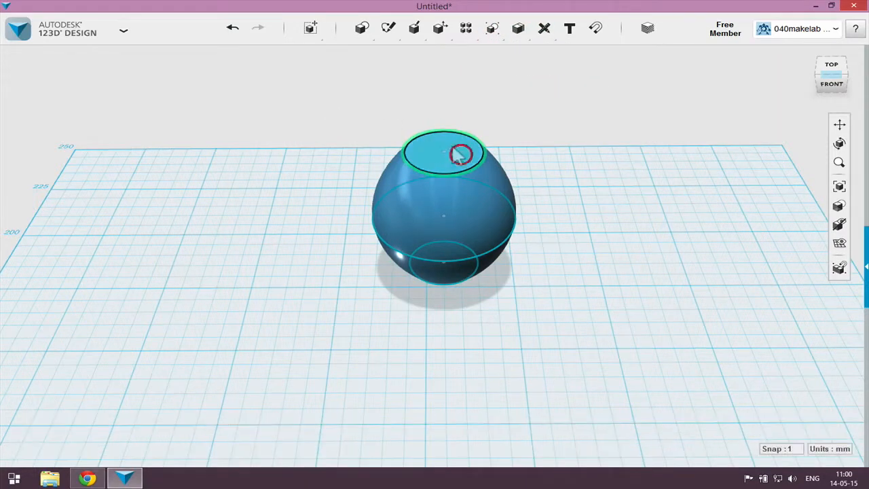
# Step: Shell the vase-shaped solid through its top face with a 2 mm inside thickness, and undo the shell
pyautogui.moveTo(491, 34)
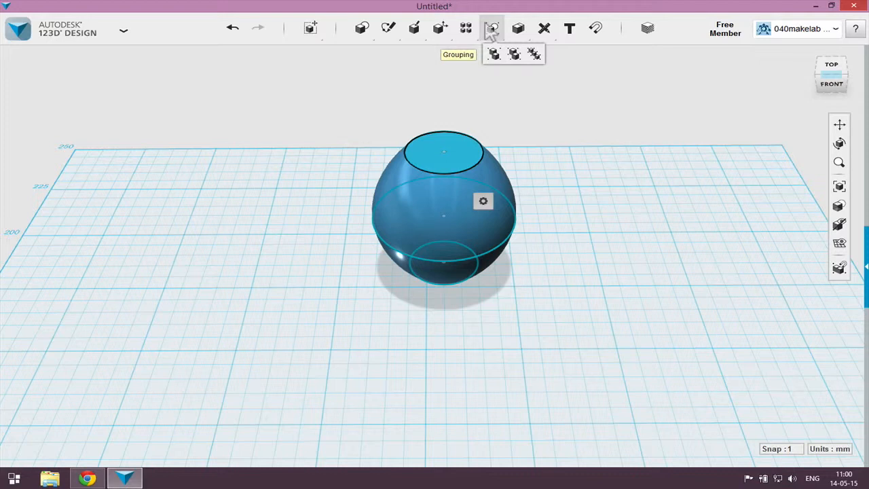
pyautogui.moveTo(440, 30)
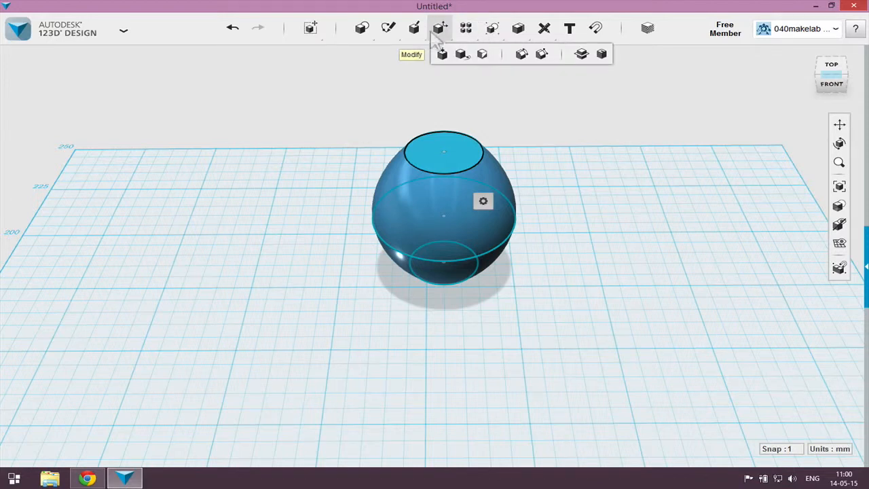
pyautogui.click(601, 54)
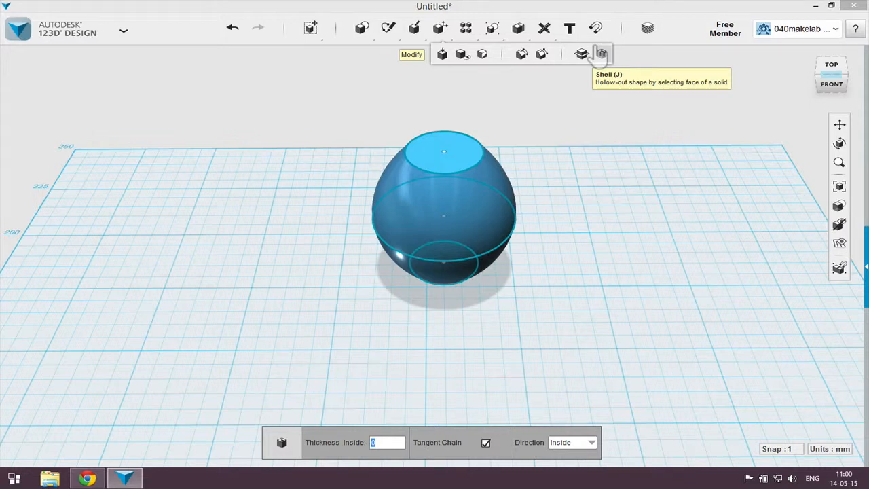
pyautogui.click(389, 443)
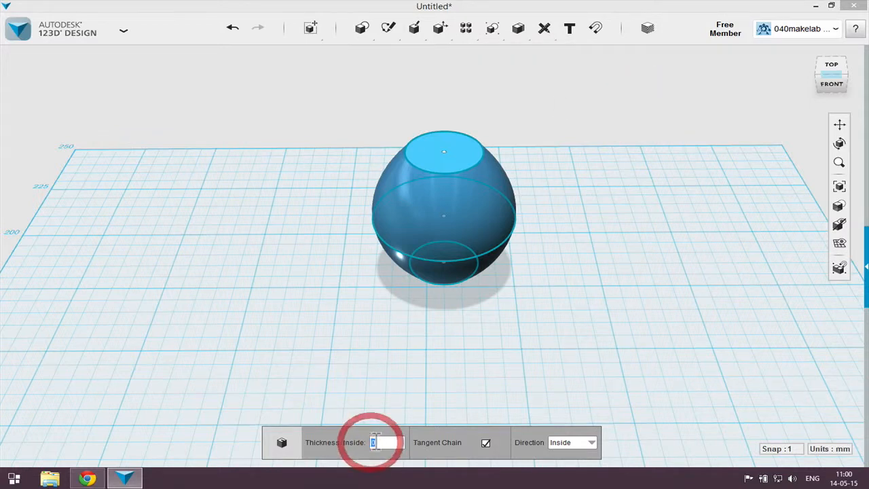
pyautogui.write('2')
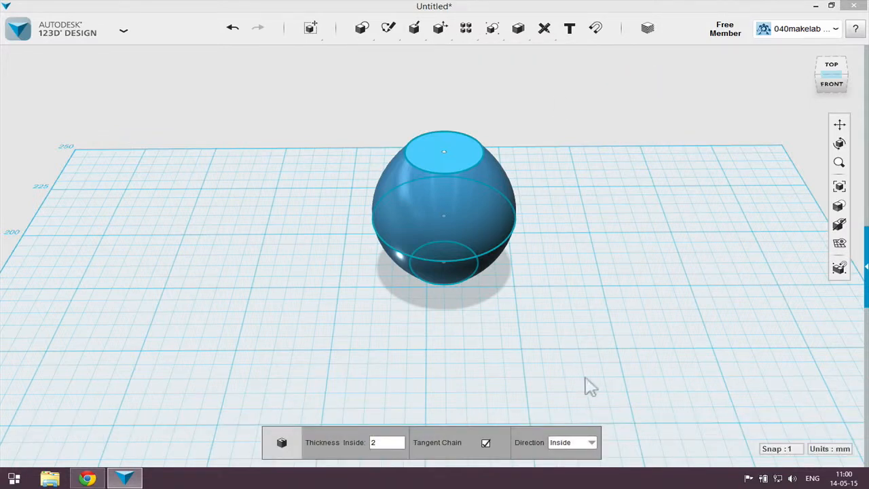
pyautogui.click(591, 375)
pyautogui.click(454, 149)
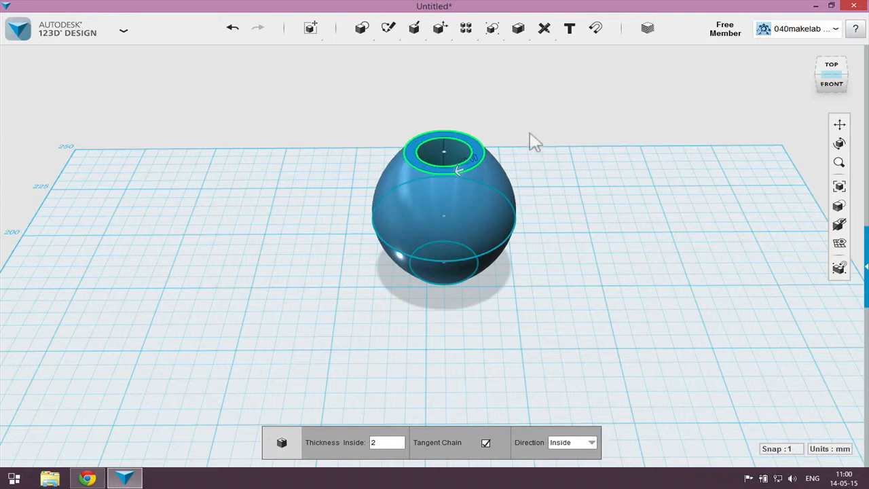
pyautogui.scroll(3, 533, 142)
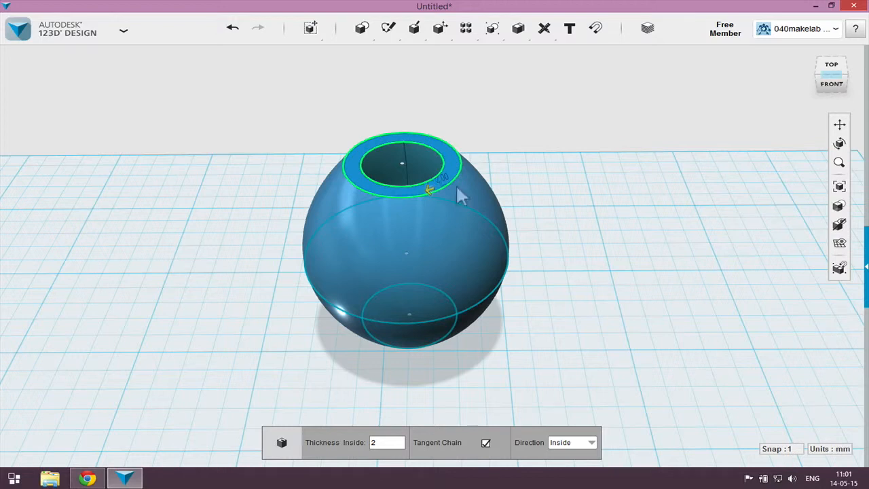
pyautogui.click(577, 265)
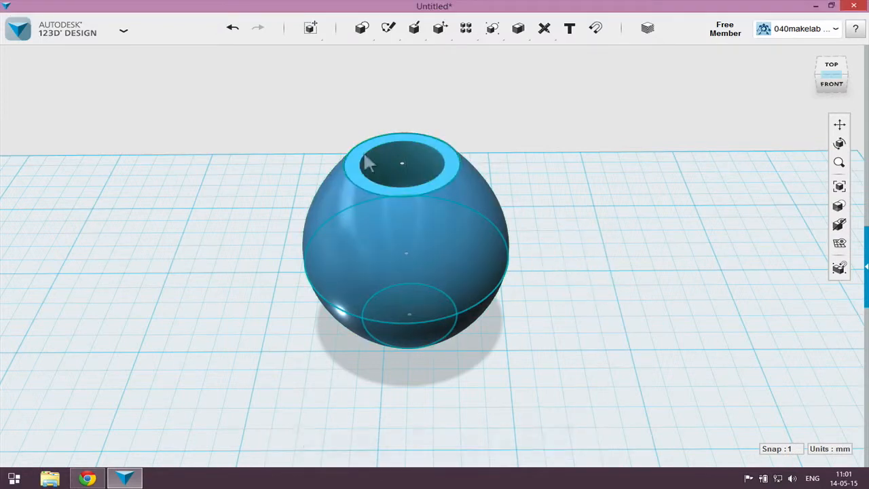
pyautogui.click(232, 27)
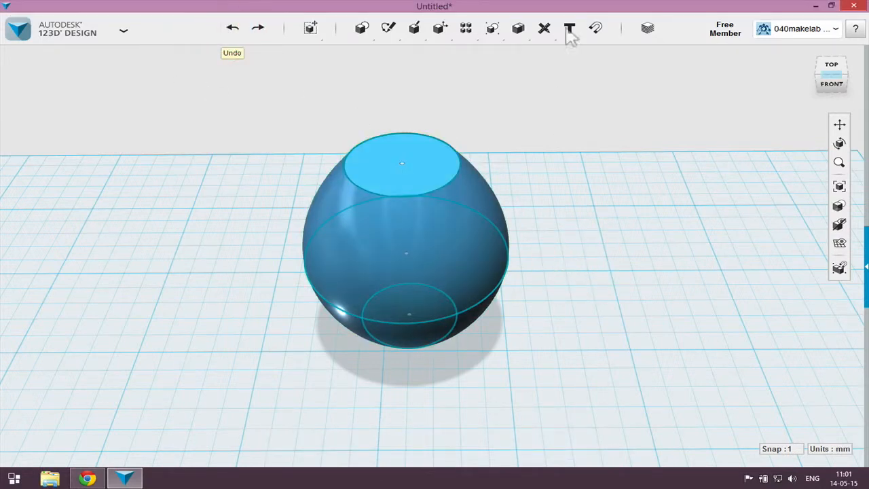
# Step: Hollow out the vase-shaped solid with Shell, removing its top face and leaving a 1 mm inside wall
pyautogui.moveTo(437, 34)
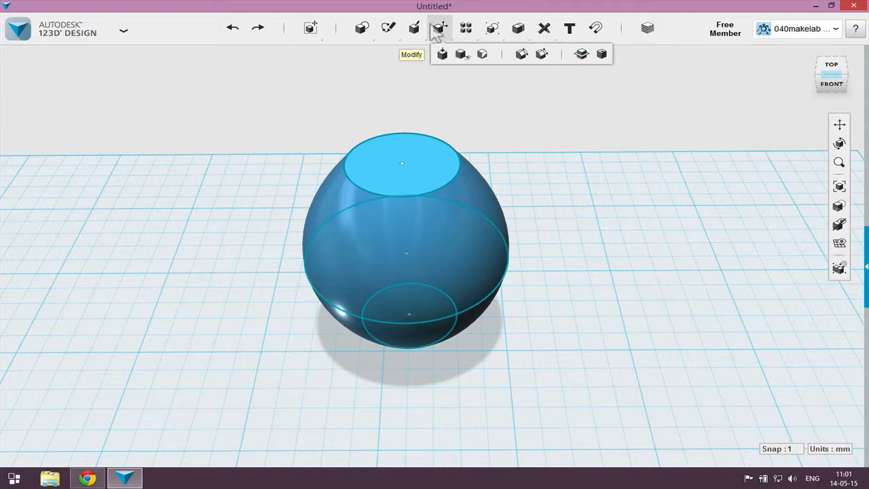
pyautogui.click(603, 53)
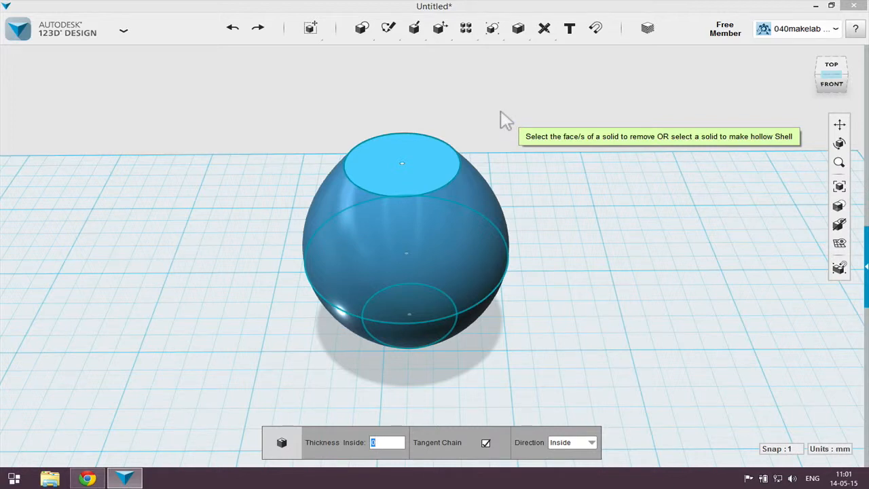
pyautogui.click(390, 163)
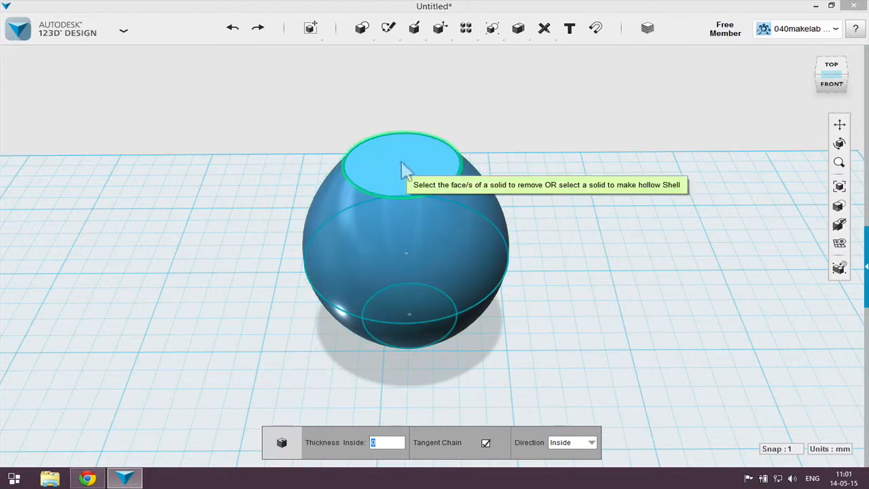
pyautogui.click(402, 163)
pyautogui.moveTo(430, 191); pyautogui.dragTo(425, 193)
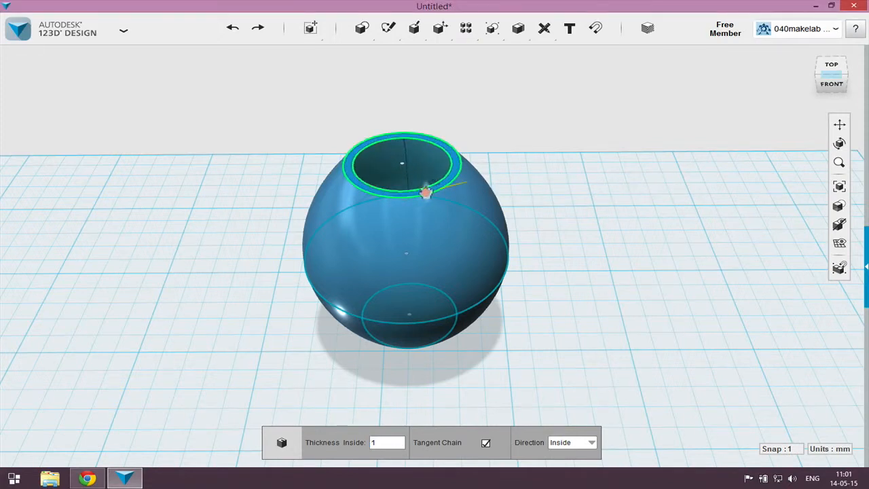
pyautogui.click(539, 184)
# Step: Show all hidden solids and meshes again beside the hollowed vase
pyautogui.moveTo(559, 190); pyautogui.dragTo(544, 129, button='right')
pyautogui.scroll(-10, 625, 285)
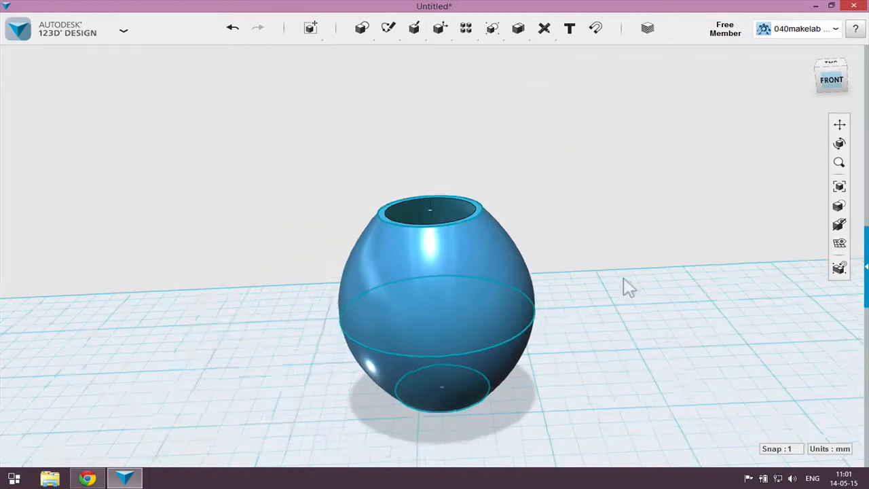
pyautogui.scroll(8, 663, 325)
pyautogui.scroll(-3, 671, 241)
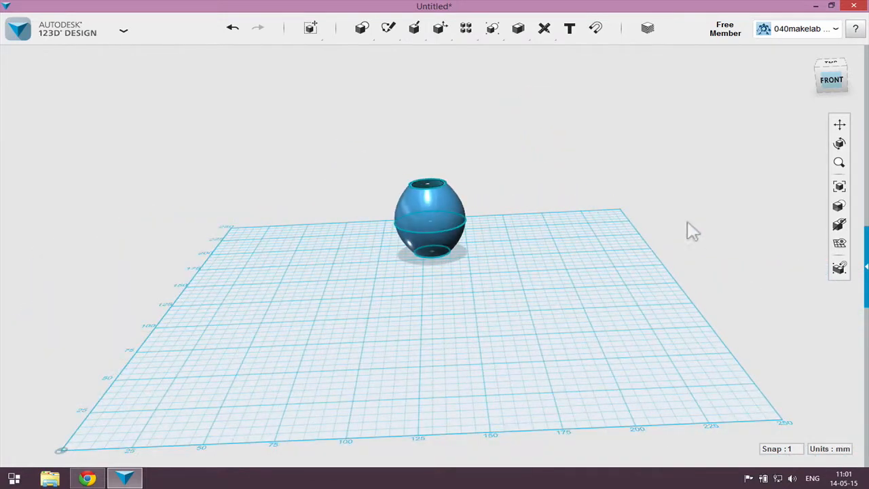
pyautogui.moveTo(840, 224)
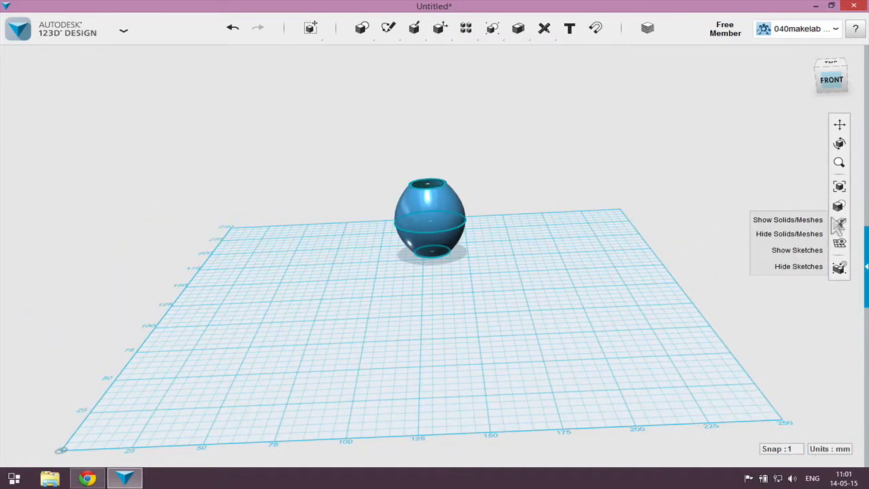
pyautogui.click(787, 220)
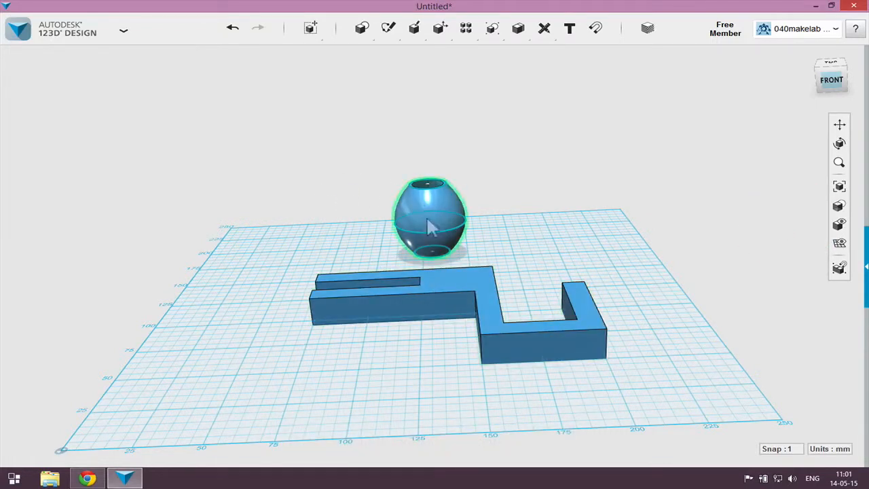
pyautogui.click(123, 30)
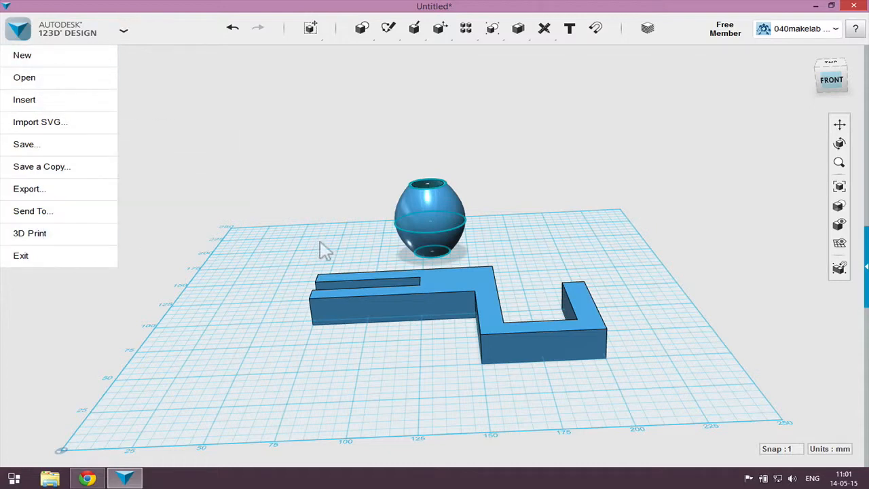
# Step: Place a circle sketch primitive on the empty part of the grid beside the vase, near the 200 mm line
pyautogui.scroll(5, 326, 227)
pyautogui.moveTo(291, 235); pyautogui.dragTo(595, 278, button='middle')
pyautogui.scroll(3, 476, 301)
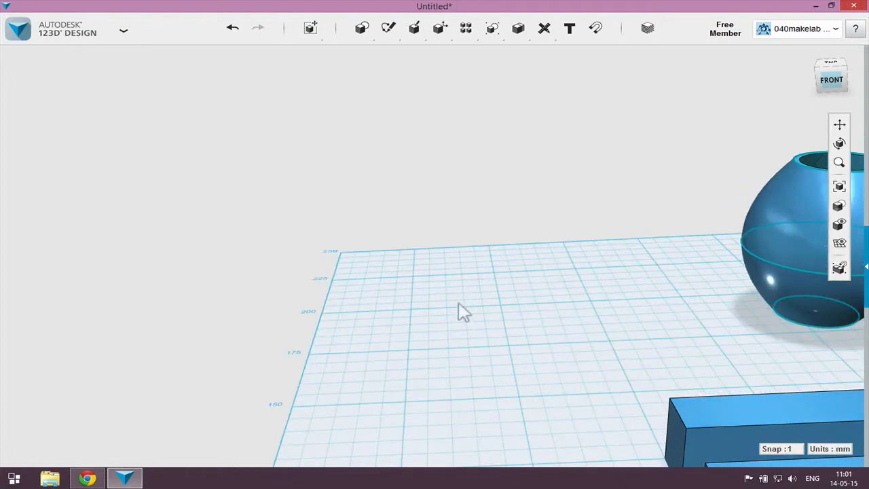
pyautogui.moveTo(388, 29)
pyautogui.moveTo(312, 32)
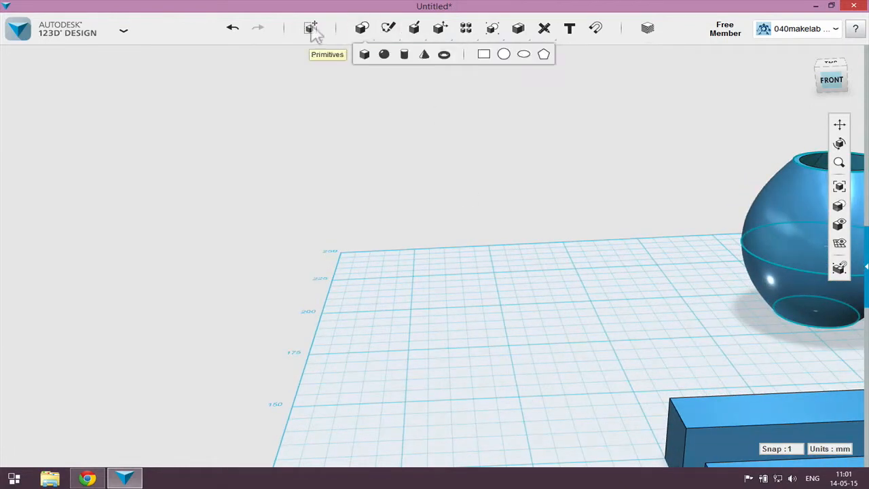
pyautogui.click(504, 54)
pyautogui.click(453, 309)
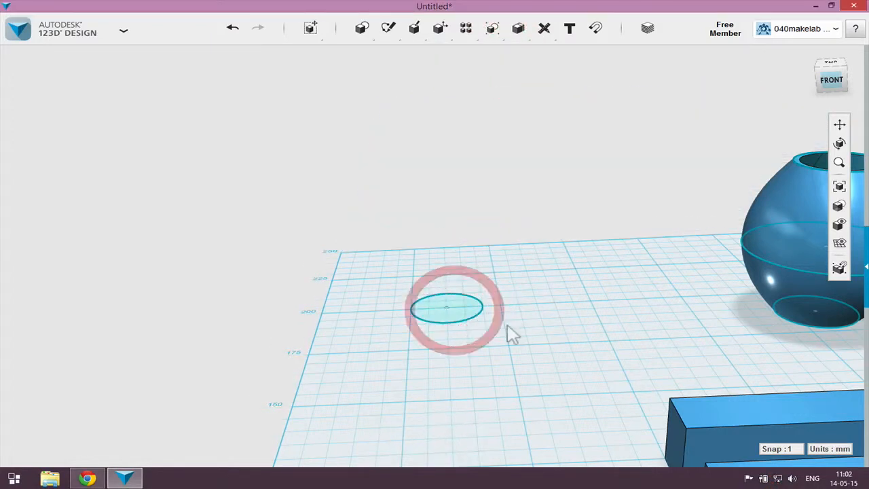
# Step: Rotate the new circle sketch 90 degrees so it stands upright on the grid
pyautogui.click(452, 309)
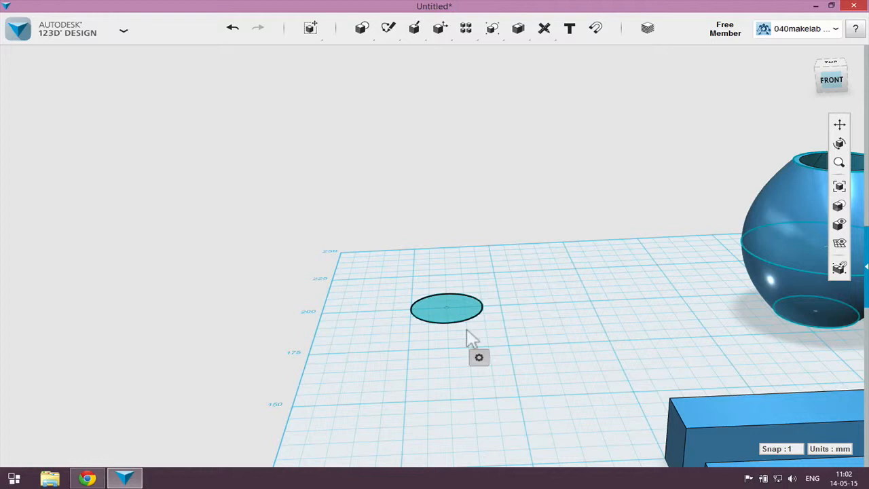
pyautogui.moveTo(479, 357)
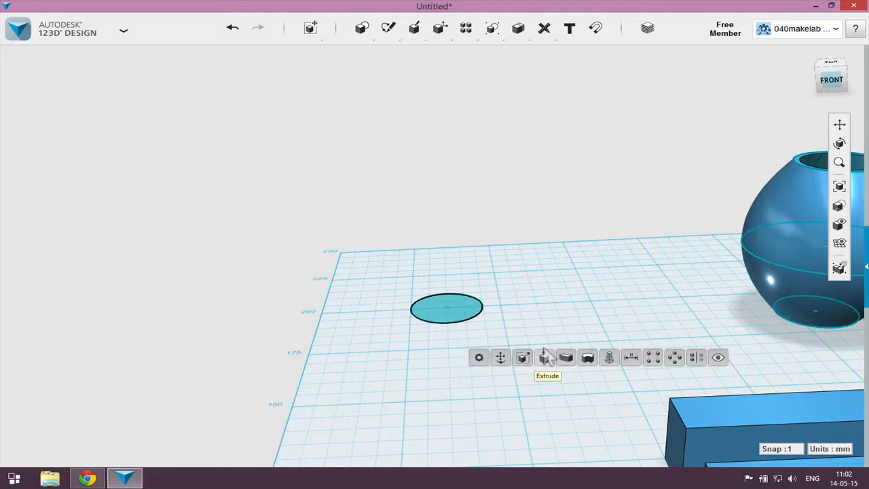
pyautogui.click(500, 358)
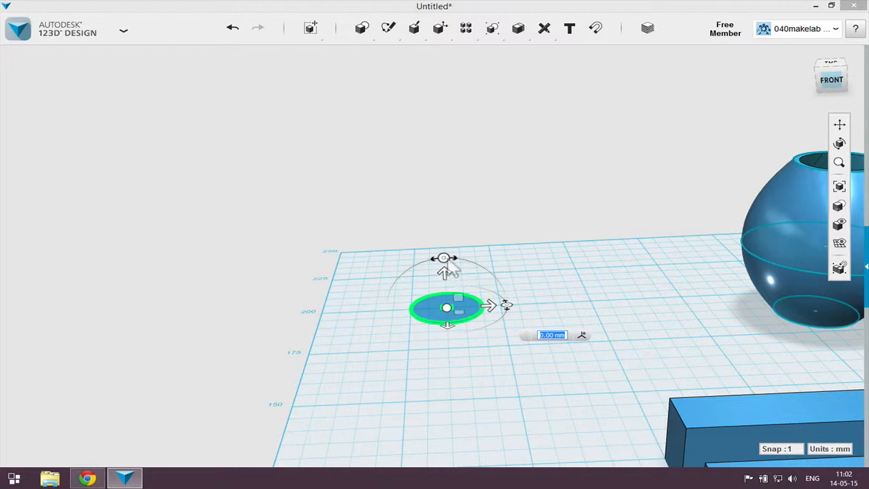
pyautogui.moveTo(504, 272); pyautogui.dragTo(466, 272, button='right')
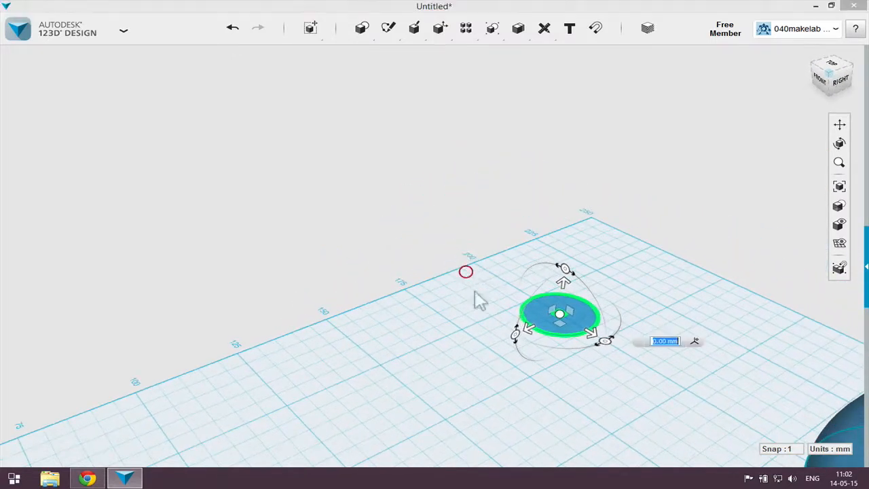
pyautogui.click(515, 334)
pyautogui.moveTo(516, 344); pyautogui.dragTo(557, 370)
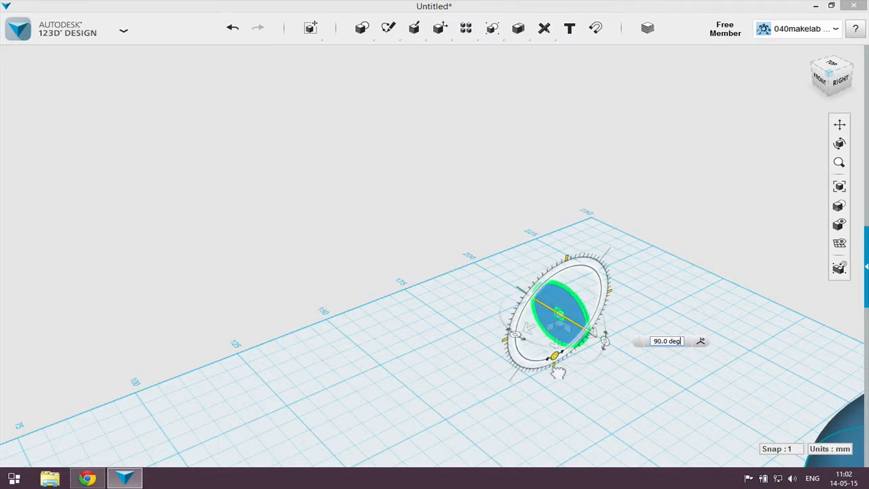
pyautogui.click(516, 393)
# Step: Examine the upright circle sketch on the grid straight from above, close up
pyautogui.moveTo(476, 358)
pyautogui.mouseDown(button='right')
pyautogui.moveTo(545, 363)
pyautogui.moveTo(582, 355)
pyautogui.mouseUp(button='right')
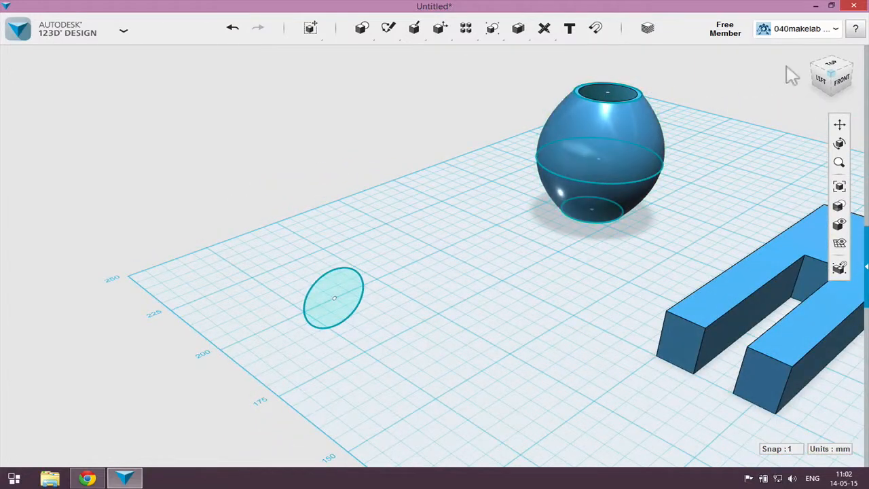
pyautogui.click(831, 62)
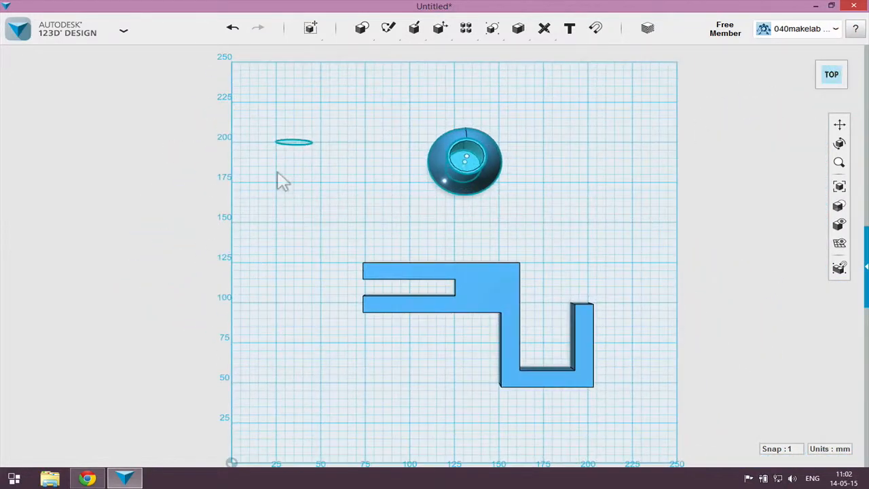
pyautogui.scroll(5, 242, 114)
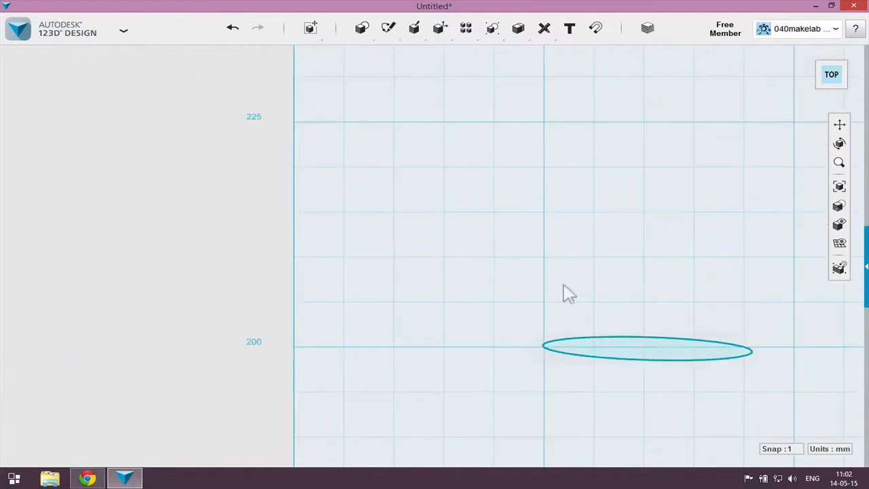
pyautogui.moveTo(647, 366)
pyautogui.mouseDown(button='right')
pyautogui.moveTo(619, 351)
pyautogui.moveTo(660, 366)
pyautogui.moveTo(651, 360)
pyautogui.mouseUp(button='right')
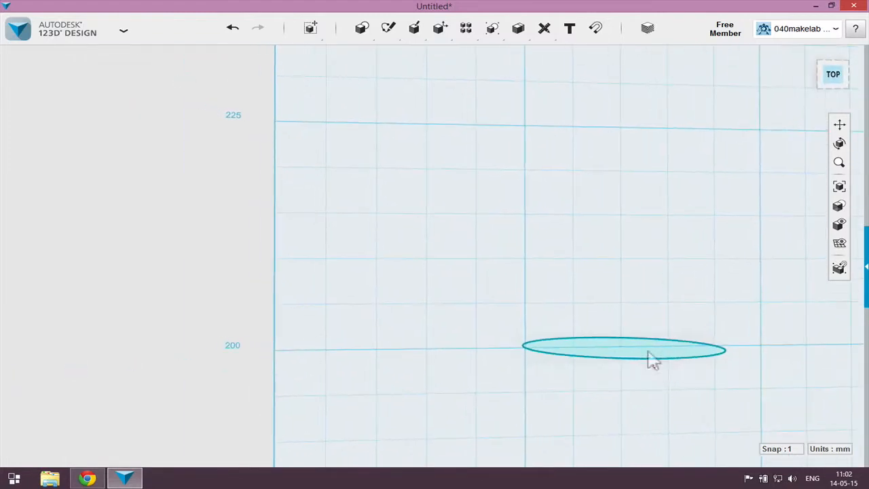
pyautogui.click(832, 72)
pyautogui.moveTo(303, 154); pyautogui.dragTo(427, 224, button='middle')
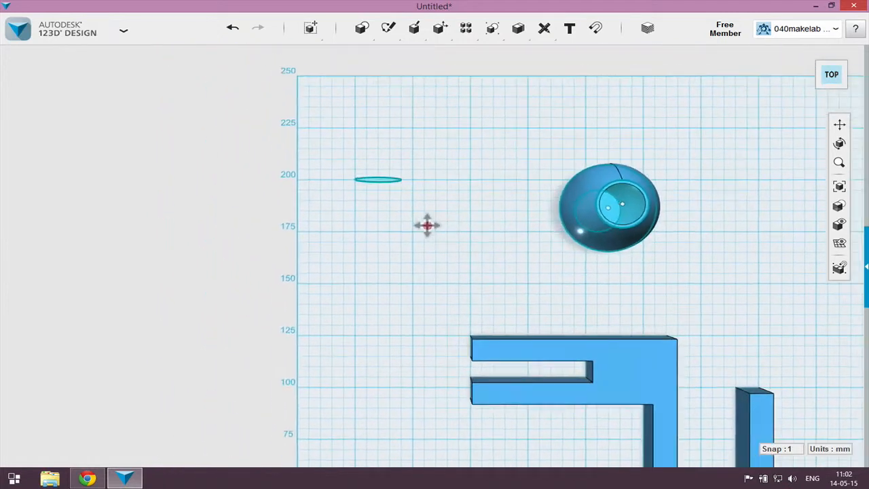
pyautogui.scroll(5, 387, 183)
pyautogui.scroll(3, 388, 172)
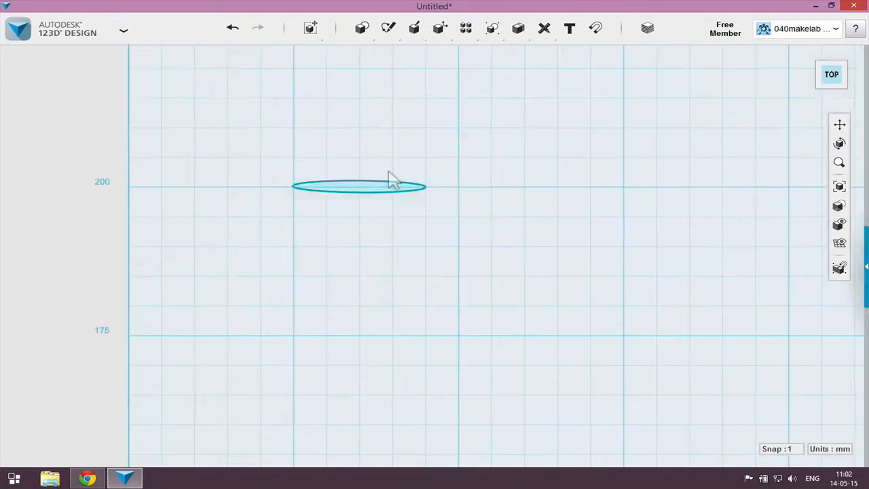
pyautogui.click(382, 183)
pyautogui.moveTo(409, 237)
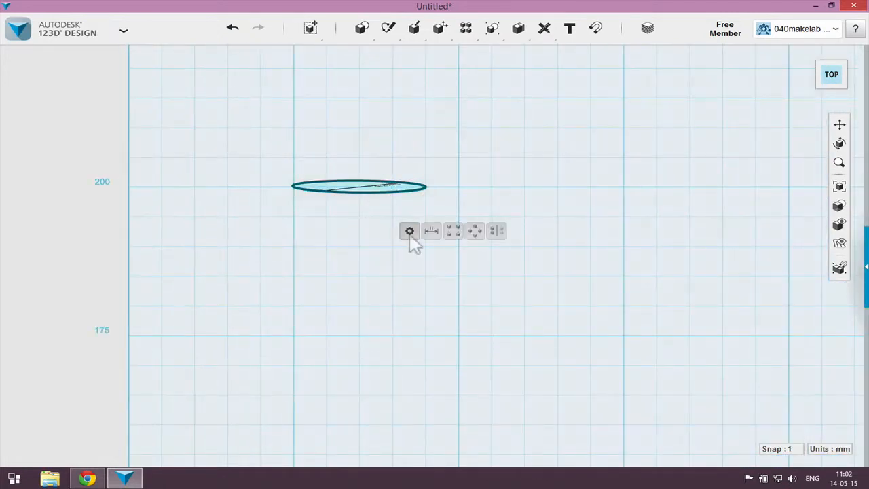
pyautogui.click(349, 229)
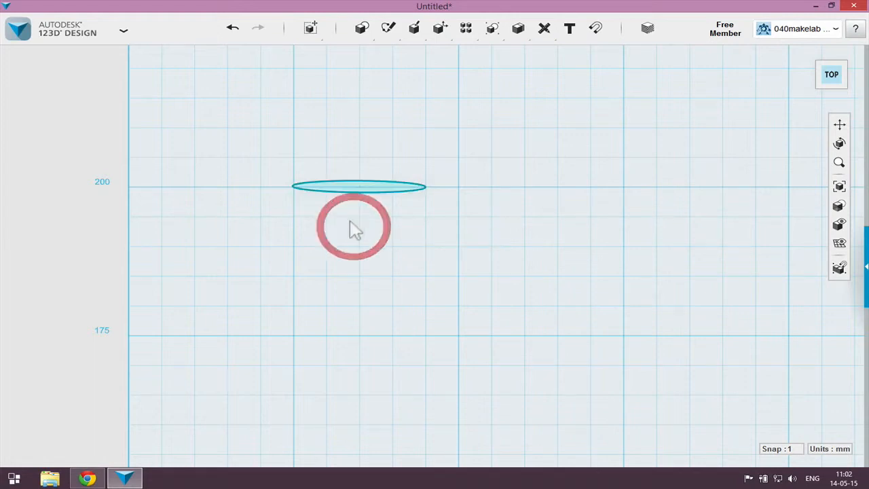
# Step: Draw an open S-shaped spline flat on the grid, starting at the upright circle's centre and winding down to between the 150 and 125 mm lines
pyautogui.moveTo(357, 36)
pyautogui.moveTo(384, 29)
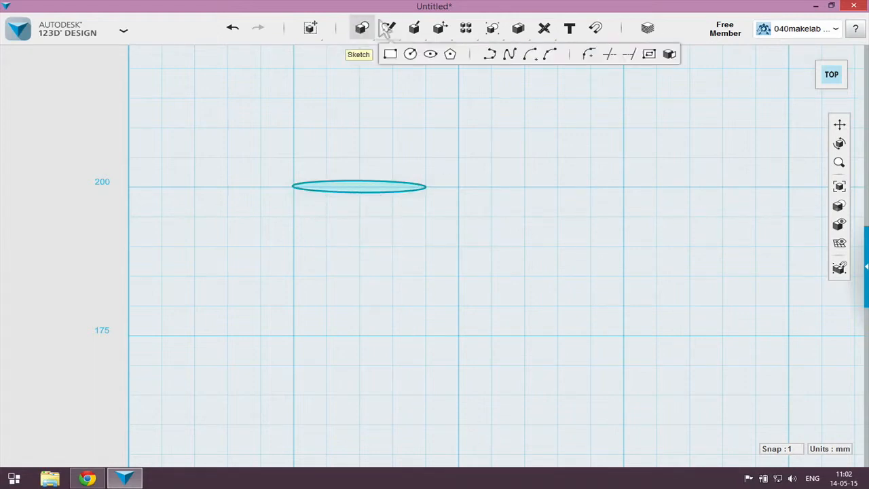
pyautogui.click(511, 54)
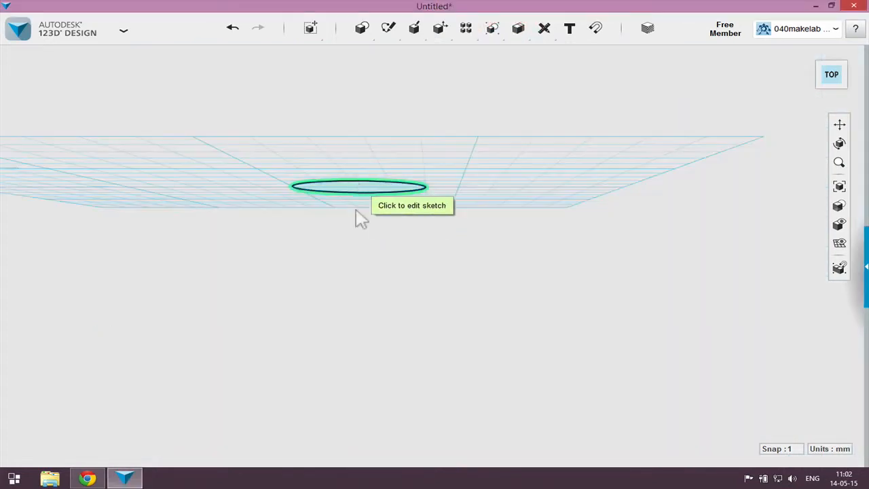
pyautogui.click(355, 227)
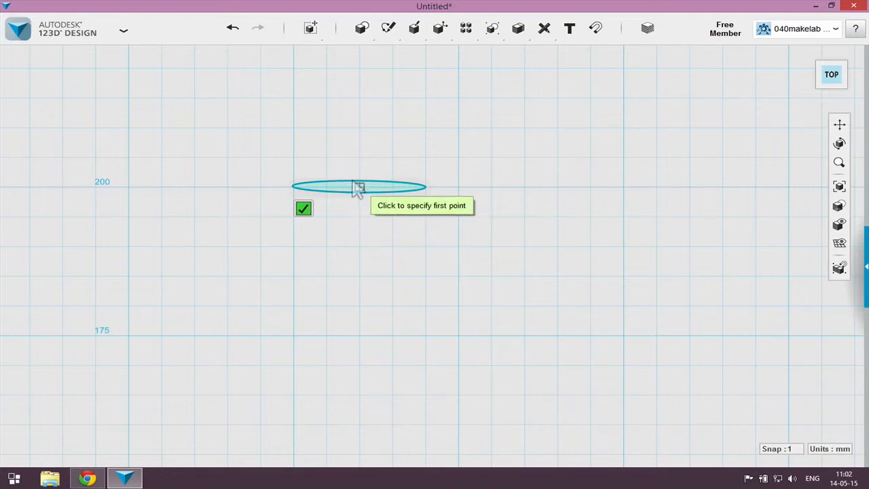
pyautogui.click(357, 187)
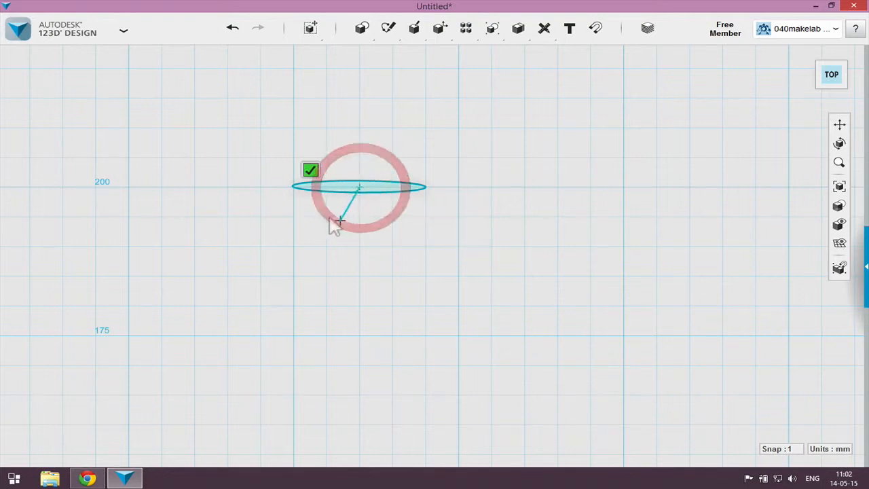
pyautogui.click(315, 244)
pyautogui.click(283, 410)
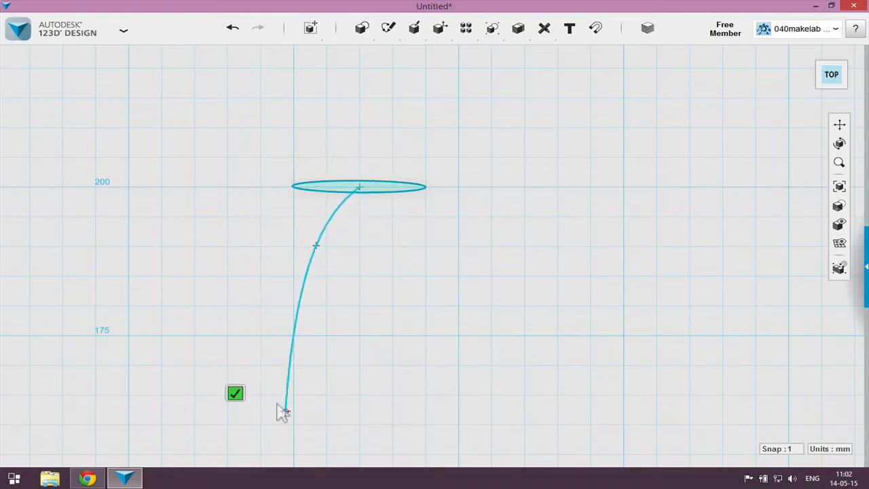
pyautogui.scroll(-1, 353, 425)
pyautogui.scroll(-2, 361, 421)
pyautogui.moveTo(438, 428); pyautogui.dragTo(440, 345, button='middle')
pyautogui.click(438, 344)
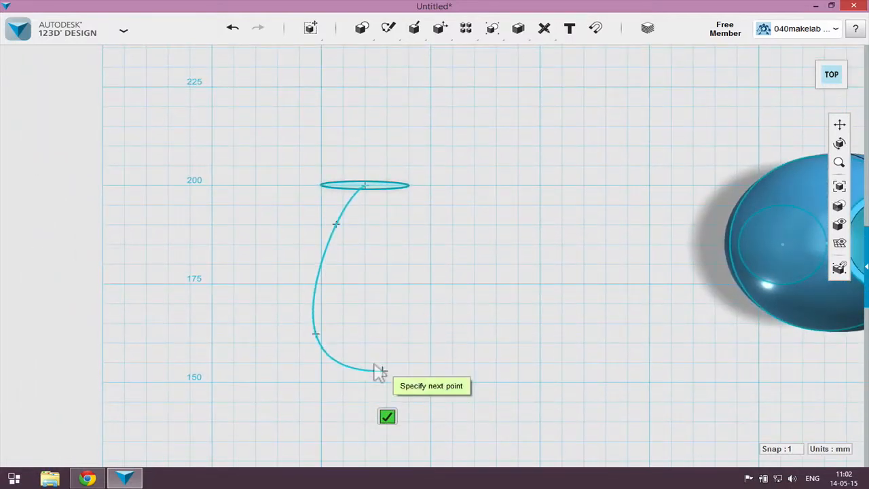
pyautogui.click(381, 372)
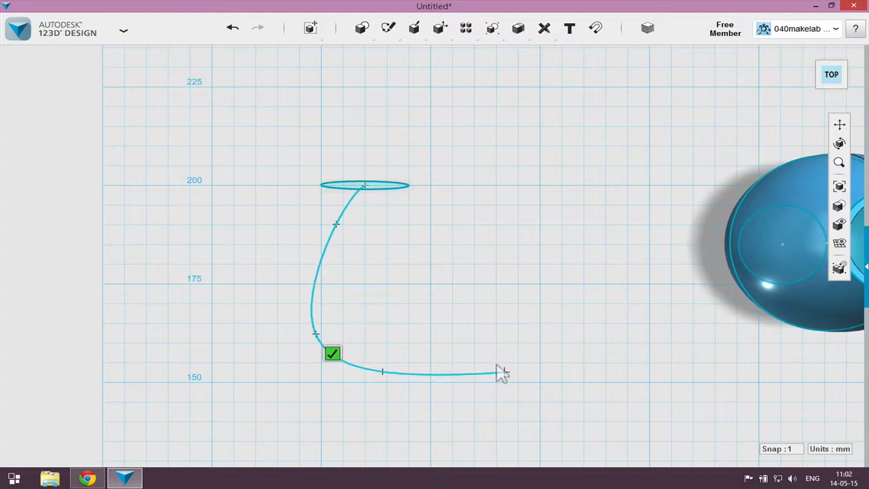
pyautogui.click(503, 371)
pyautogui.click(582, 432)
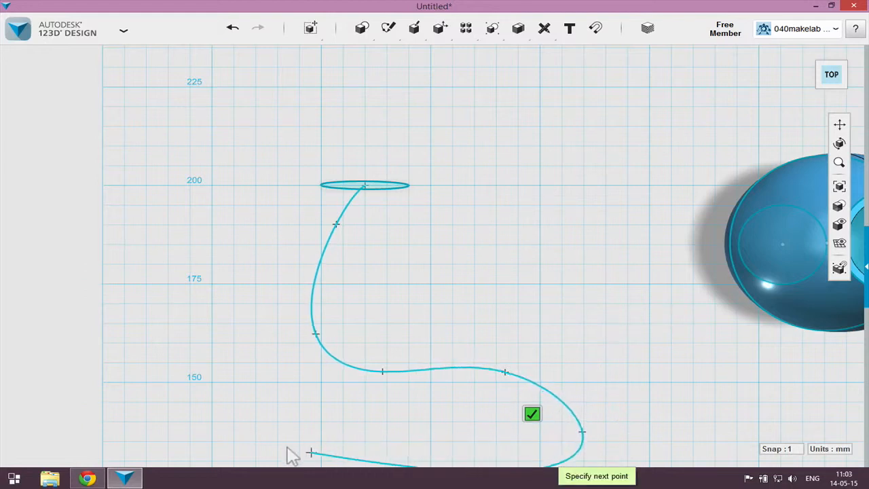
pyautogui.scroll(-1, 284, 440)
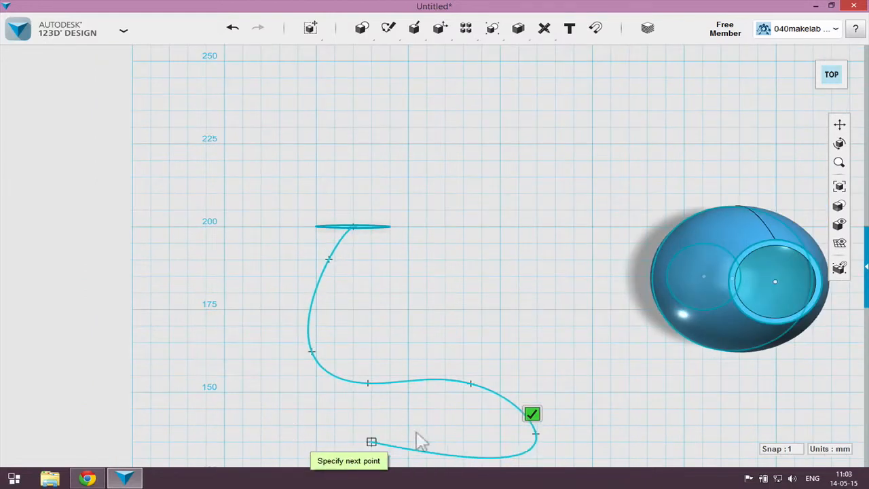
pyautogui.scroll(-1, 423, 442)
pyautogui.moveTo(414, 439); pyautogui.dragTo(436, 354, button='middle')
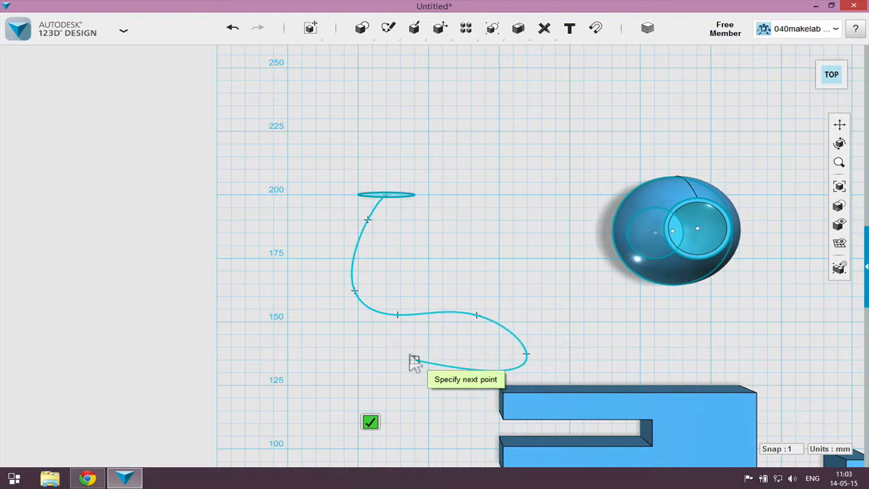
pyautogui.click(413, 359)
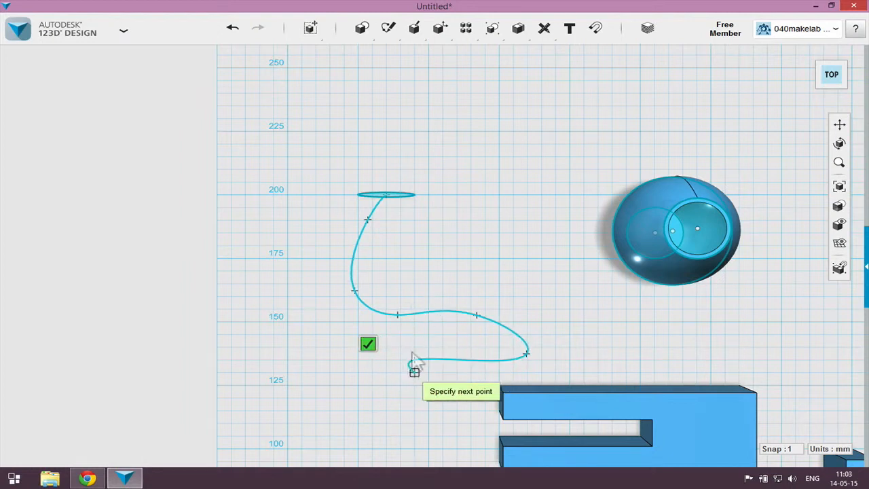
pyautogui.click(368, 341)
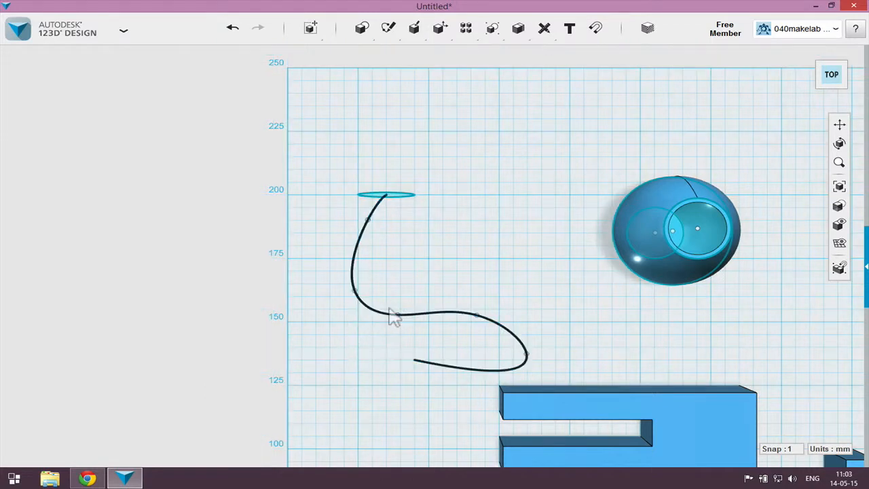
# Step: Select the circle and the spline in turn to check whether they are separate sketches
pyautogui.moveTo(436, 32)
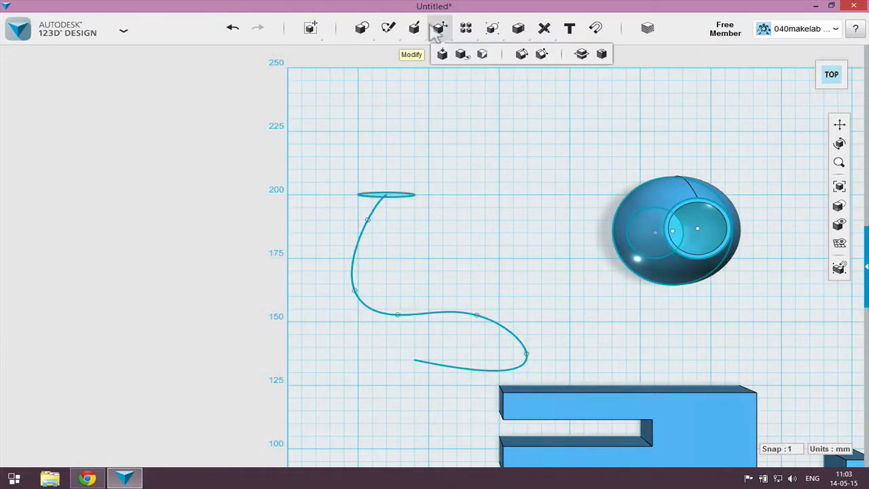
pyautogui.click(402, 194)
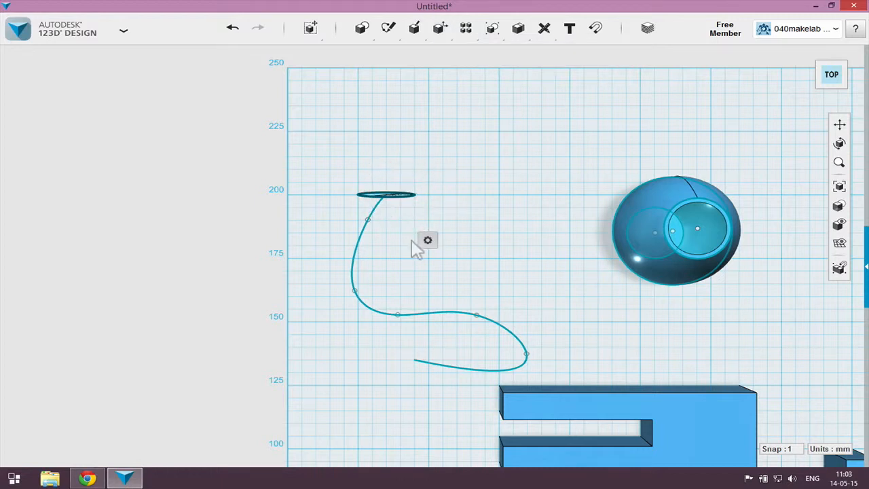
pyautogui.click(363, 226)
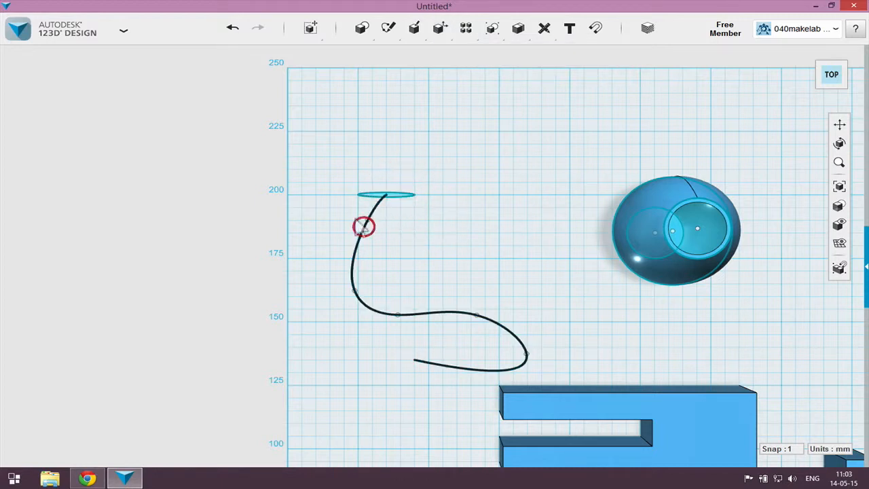
pyautogui.moveTo(379, 272)
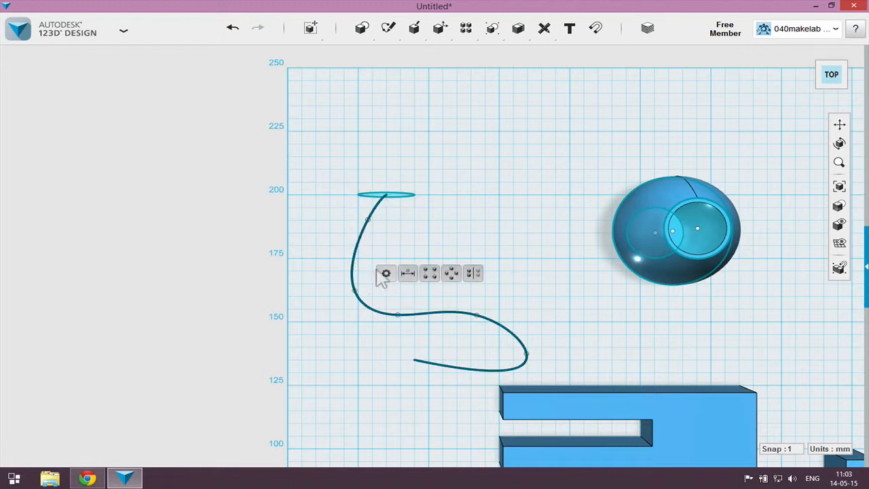
pyautogui.click(443, 195)
# Step: Sweep the upright circle as the profile along the S-shaped spline as the path
pyautogui.moveTo(406, 31)
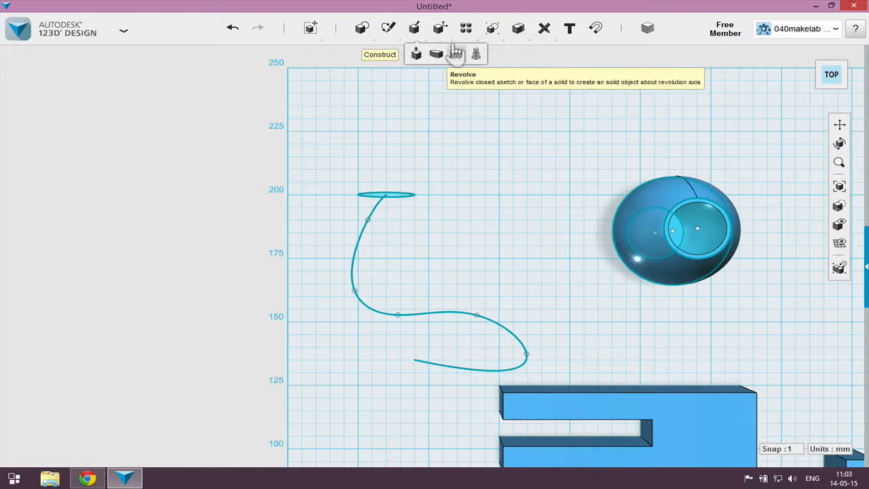
pyautogui.click(436, 54)
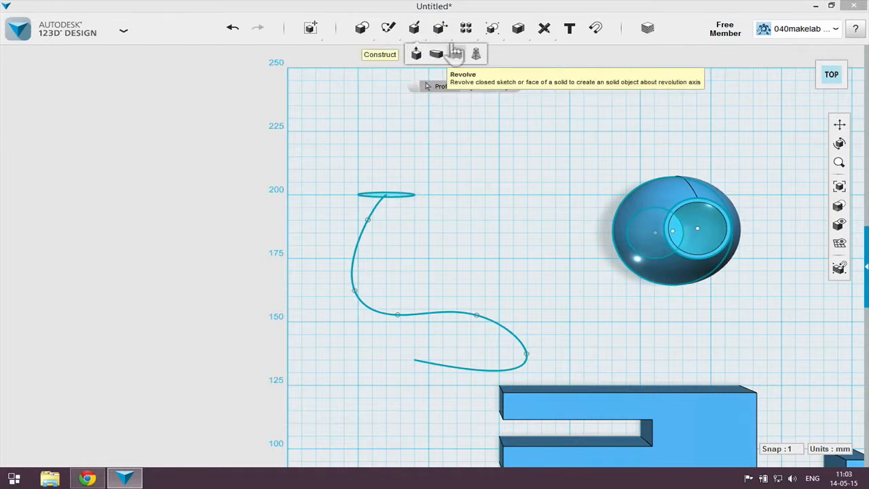
pyautogui.scroll(4, 359, 220)
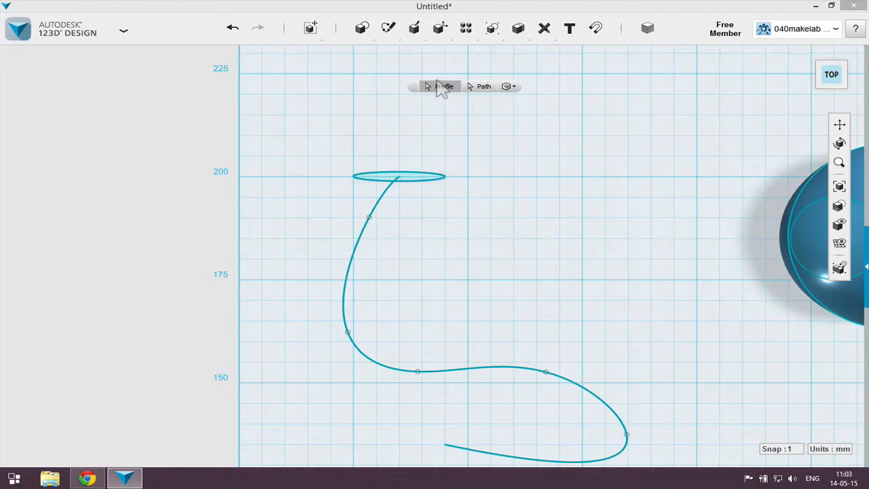
pyautogui.click(407, 176)
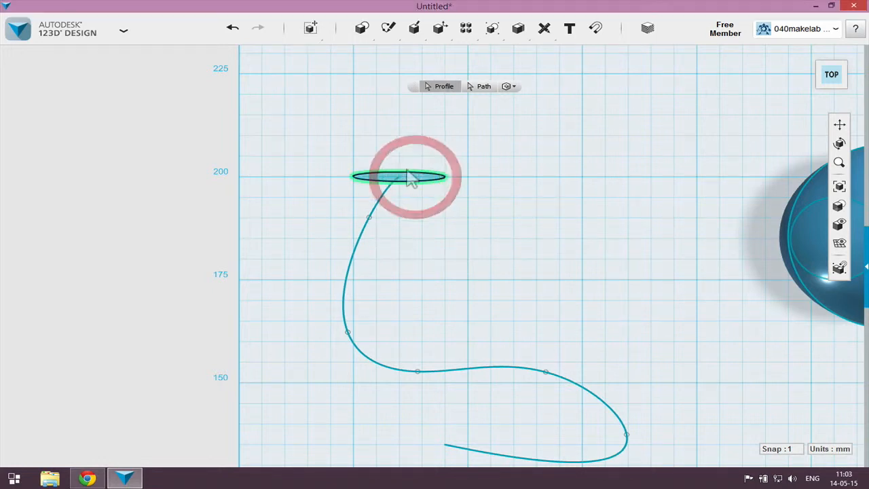
pyautogui.click(479, 86)
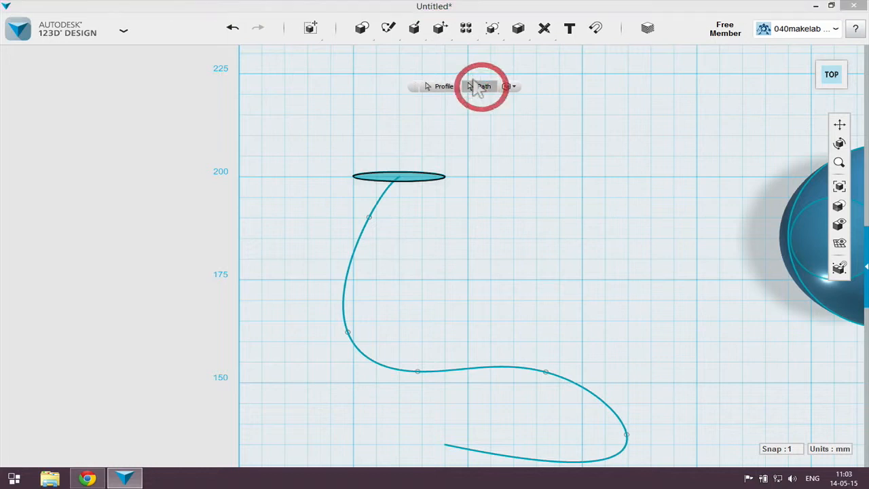
pyautogui.click(353, 247)
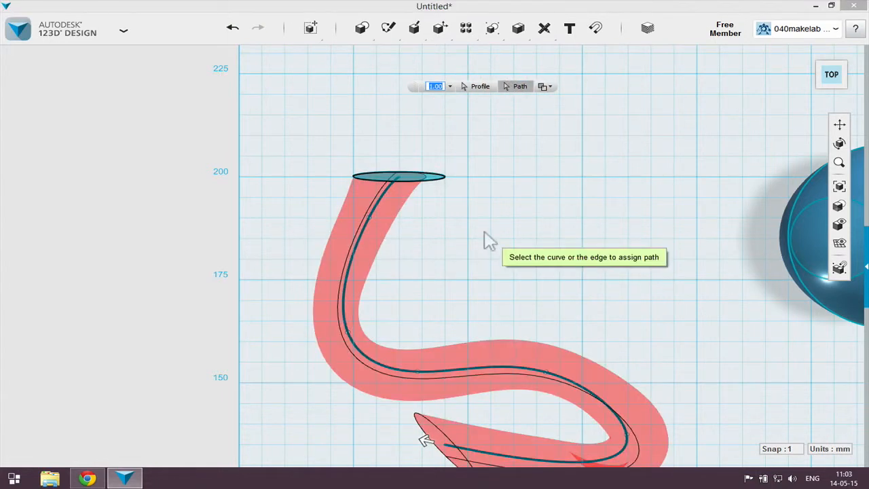
# Step: Shorten the sweep to 0.755 of the path so it stops before the tight final bend, and finish it
pyautogui.moveTo(574, 285)
pyautogui.mouseDown(button='right')
pyautogui.moveTo(577, 260)
pyautogui.moveTo(577, 276)
pyautogui.moveTo(562, 277)
pyautogui.mouseUp(button='right')
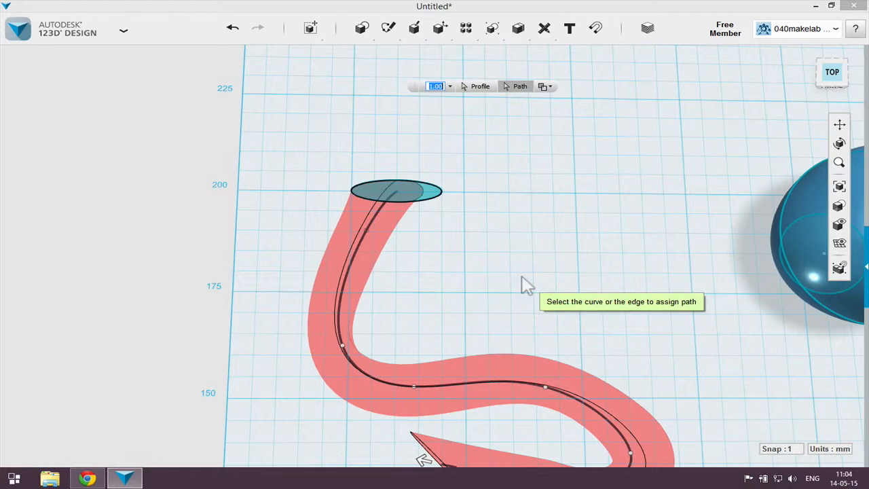
pyautogui.scroll(-2, 527, 284)
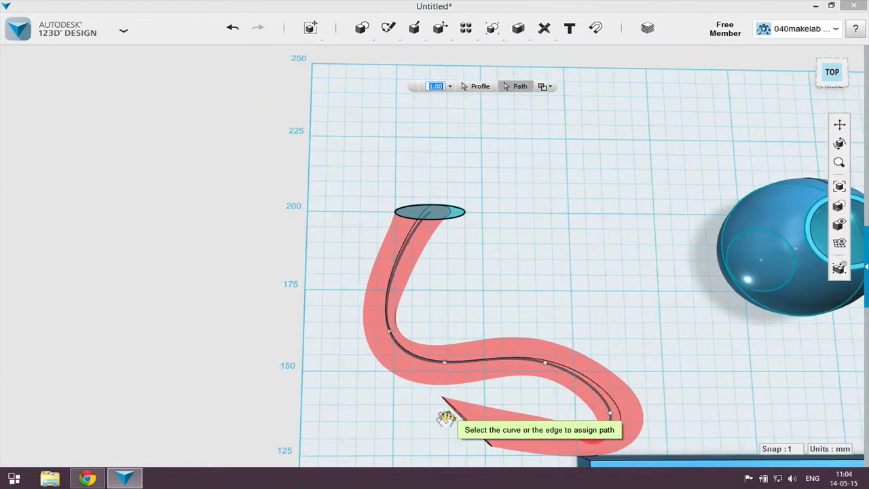
pyautogui.click(446, 417)
pyautogui.moveTo(448, 417); pyautogui.dragTo(533, 433)
pyautogui.moveTo(625, 439); pyautogui.dragTo(648, 435)
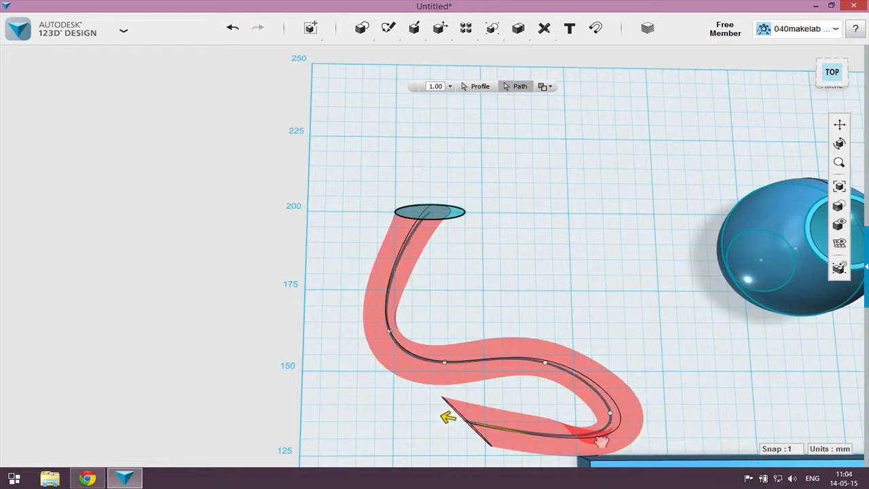
pyautogui.moveTo(594, 442); pyautogui.dragTo(586, 440)
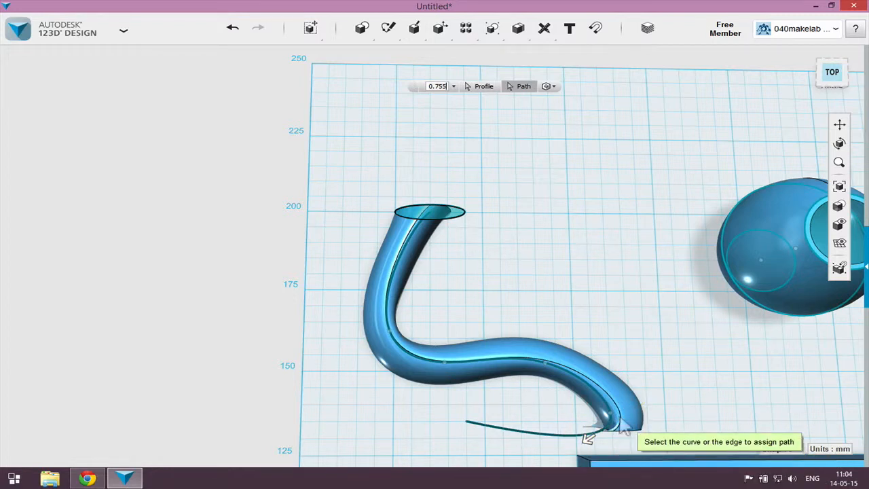
pyautogui.press('Return')
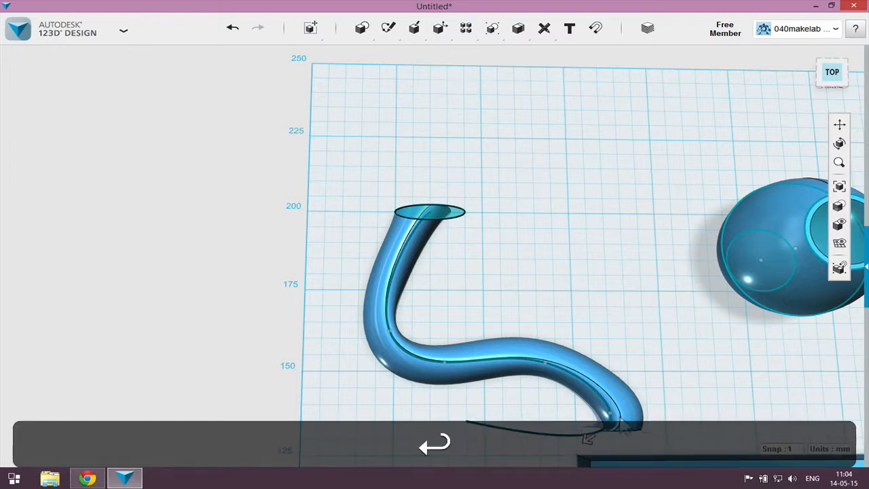
# Step: Delete the upright profile circle and the S-shaped path spline, keeping the swept tube
pyautogui.scroll(-1, 626, 362)
pyautogui.moveTo(627, 363); pyautogui.dragTo(642, 303, button='middle')
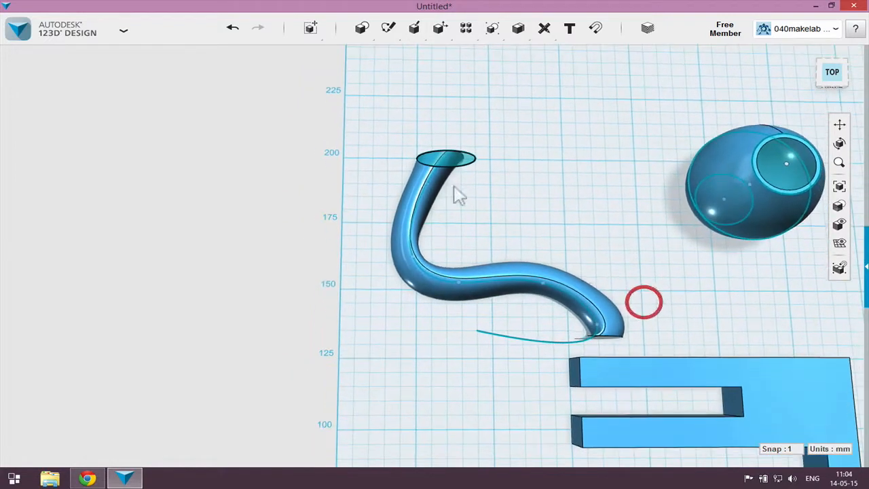
pyautogui.click(467, 158)
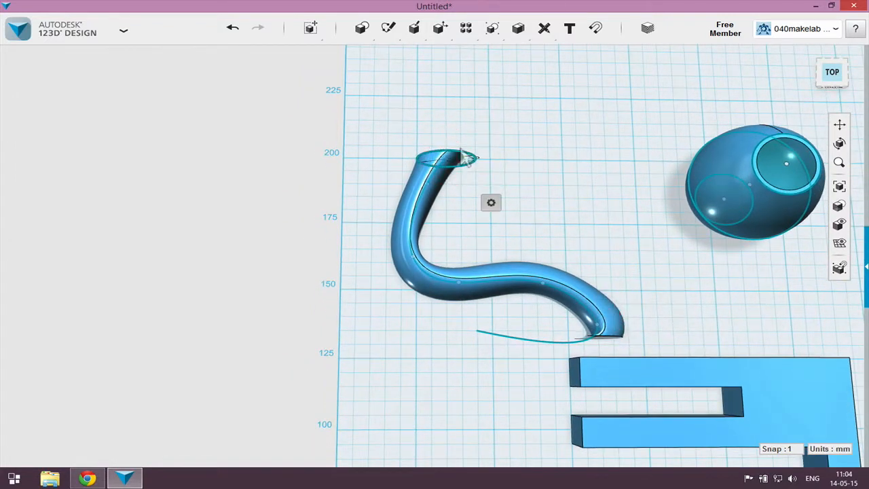
pyautogui.press('Delete')
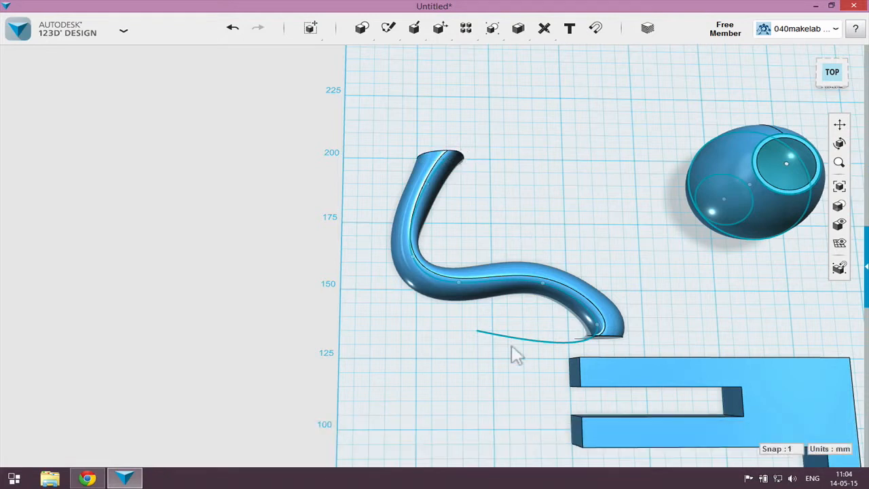
pyautogui.click(511, 334)
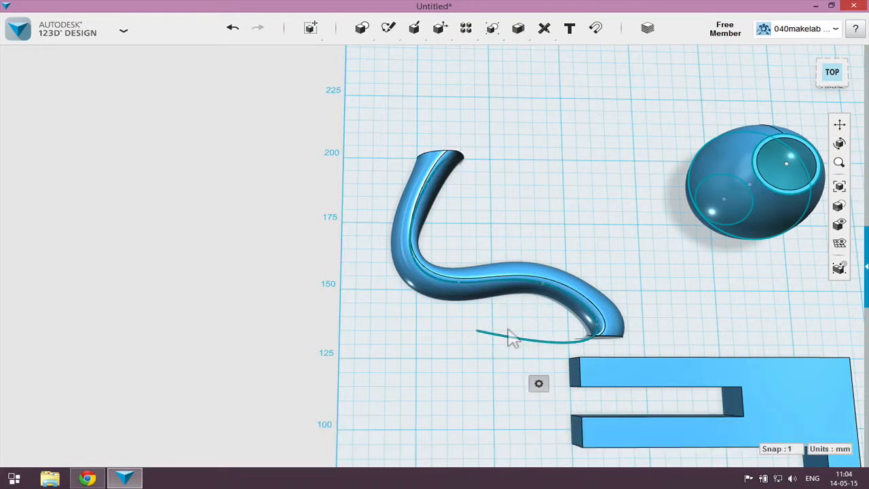
pyautogui.press('Delete')
# Step: Move the vase 50 mm sideways towards the tube, off its sketch circles, and delete those circles
pyautogui.scroll(-2, 631, 302)
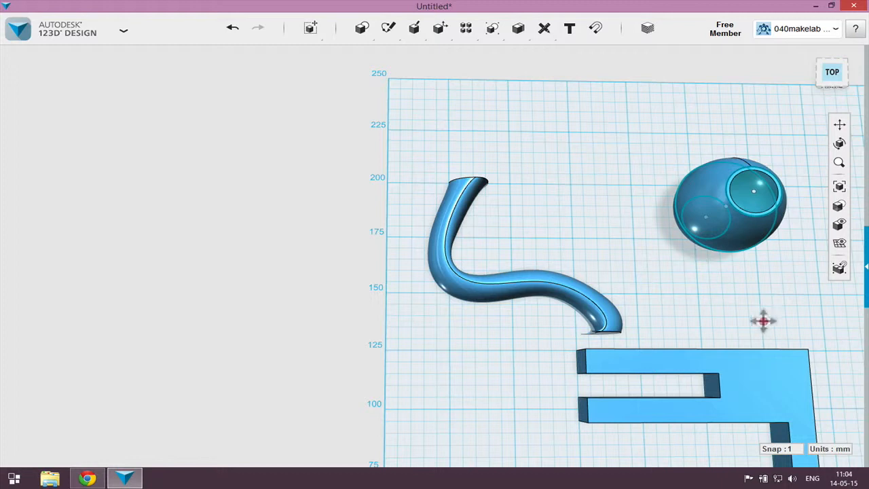
pyautogui.moveTo(762, 320); pyautogui.dragTo(732, 305, button='middle')
pyautogui.click(695, 197)
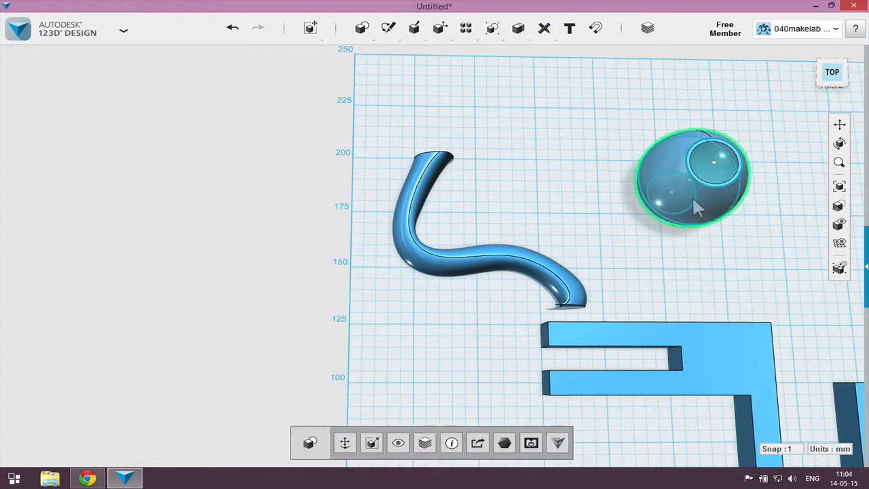
pyautogui.click(372, 443)
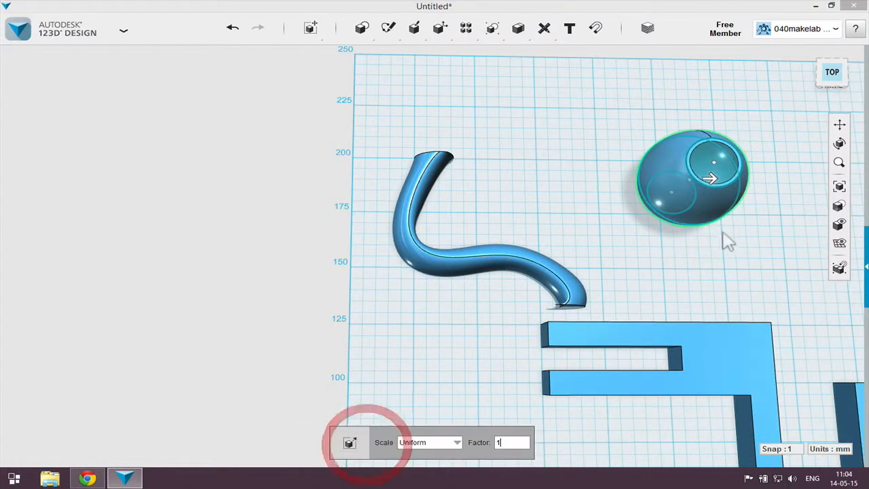
pyautogui.hotkey('ctrl', 'z')
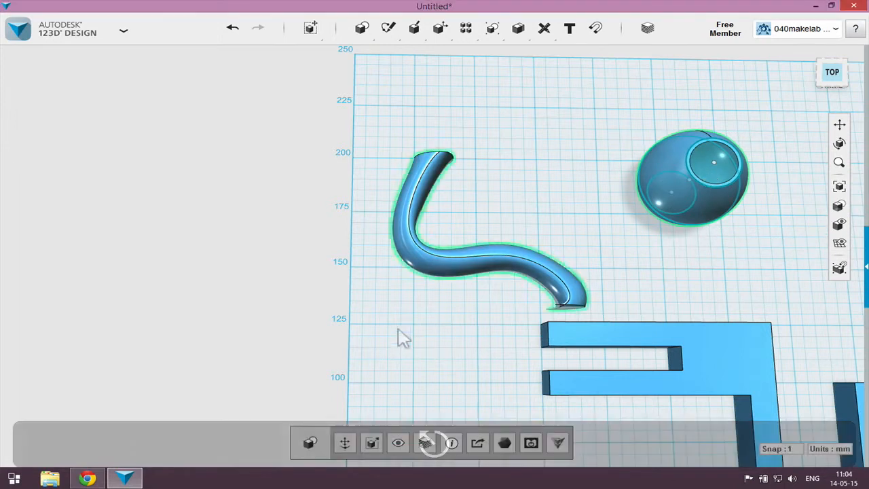
pyautogui.click(345, 443)
pyautogui.moveTo(734, 178); pyautogui.dragTo(607, 179)
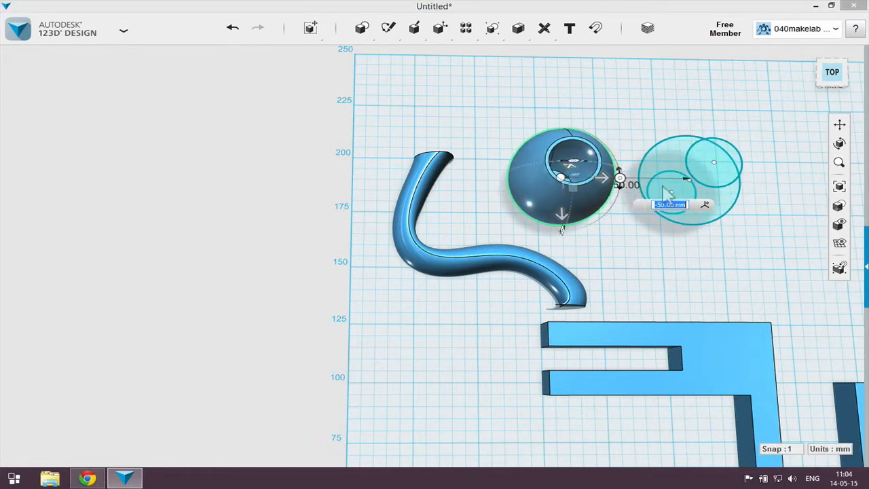
pyautogui.click(641, 97)
pyautogui.moveTo(634, 99); pyautogui.dragTo(759, 264)
pyautogui.press('Delete')
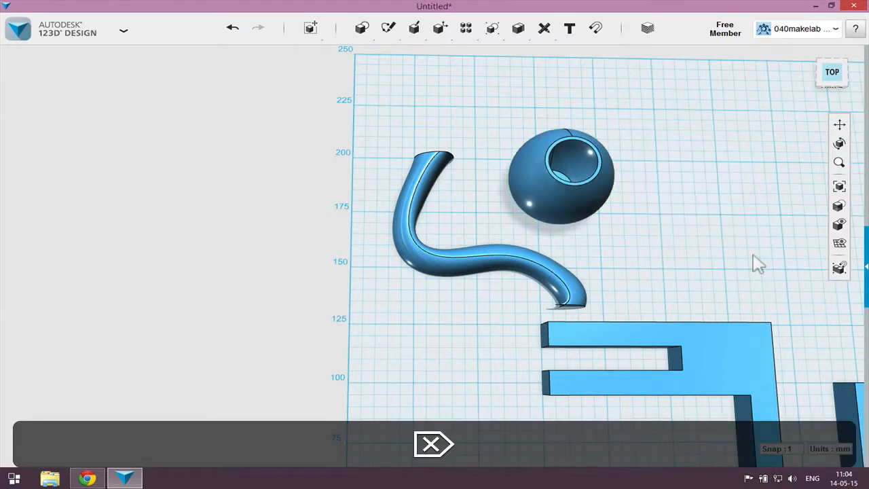
pyautogui.scroll(-2, 744, 279)
pyautogui.click(725, 345)
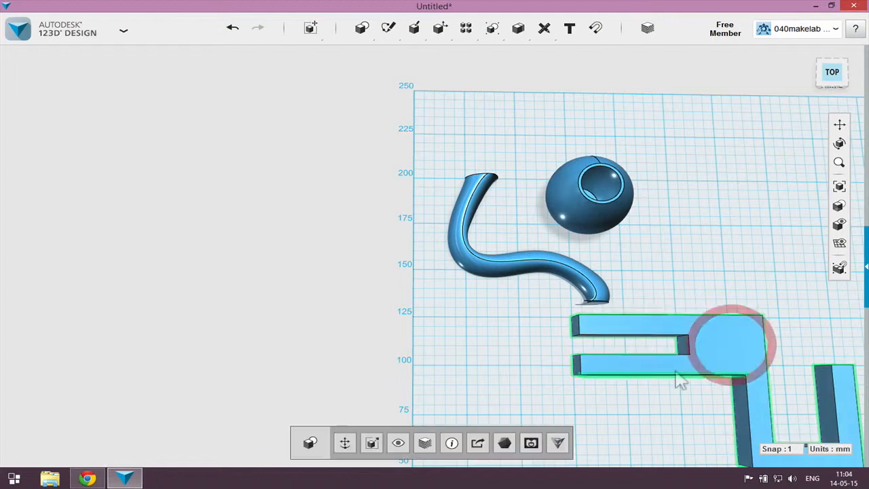
pyautogui.click(345, 443)
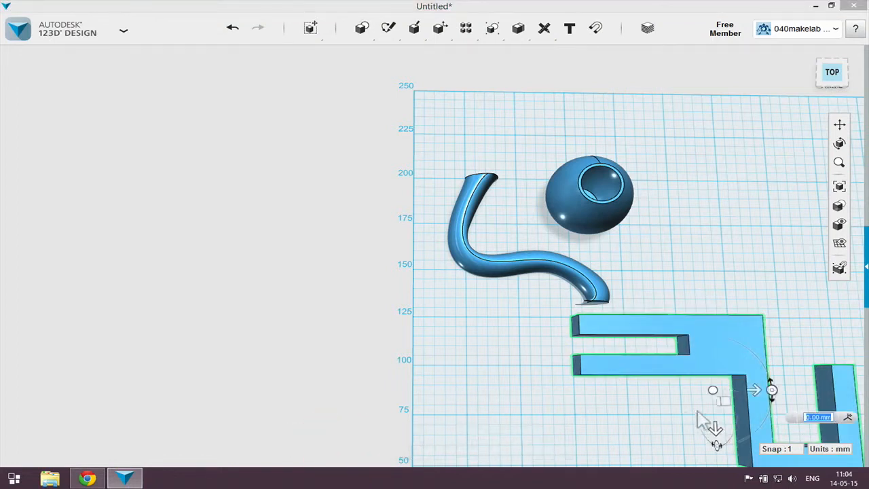
pyautogui.moveTo(713, 427)
pyautogui.mouseDown()
pyautogui.moveTo(712, 404)
pyautogui.moveTo(713, 427)
pyautogui.mouseUp()
pyautogui.click(485, 252)
pyautogui.click(506, 266)
pyautogui.click(345, 443)
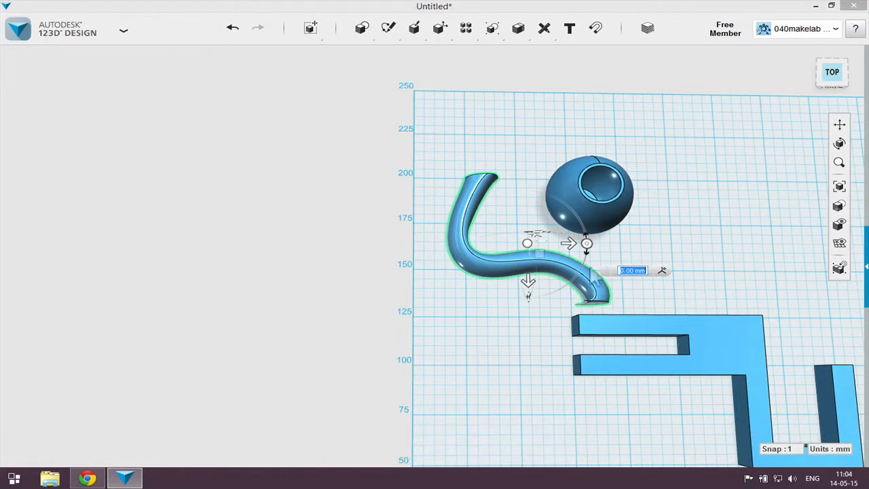
pyautogui.moveTo(574, 243)
pyautogui.mouseDown()
pyautogui.moveTo(559, 243)
pyautogui.moveTo(566, 241)
pyautogui.mouseUp()
pyautogui.click(695, 217)
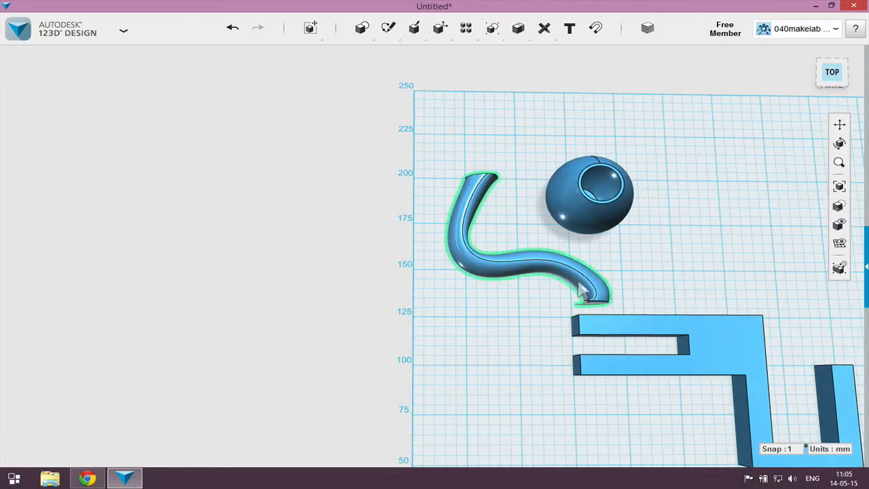
# Step: Examine the swept tube and the hollowed vase up close, from above and at an angle
pyautogui.click(557, 268)
pyautogui.scroll(5, 555, 265)
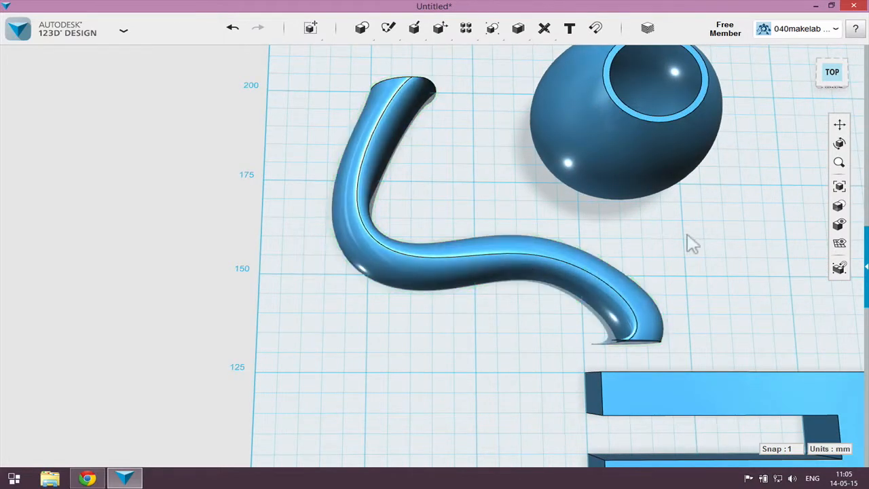
pyautogui.scroll(-2, 686, 234)
pyautogui.moveTo(727, 192); pyautogui.dragTo(593, 299, button='middle')
pyautogui.scroll(3, 601, 306)
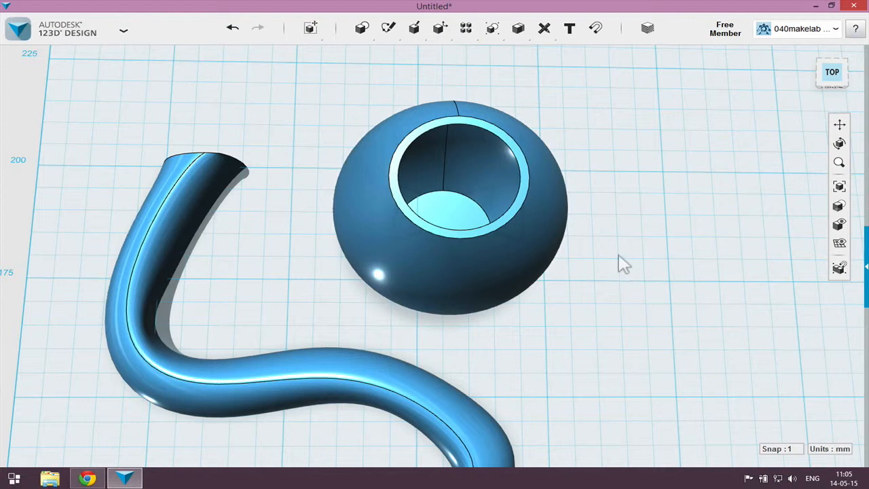
pyautogui.scroll(-2, 623, 262)
pyautogui.moveTo(620, 316); pyautogui.dragTo(630, 296, button='right')
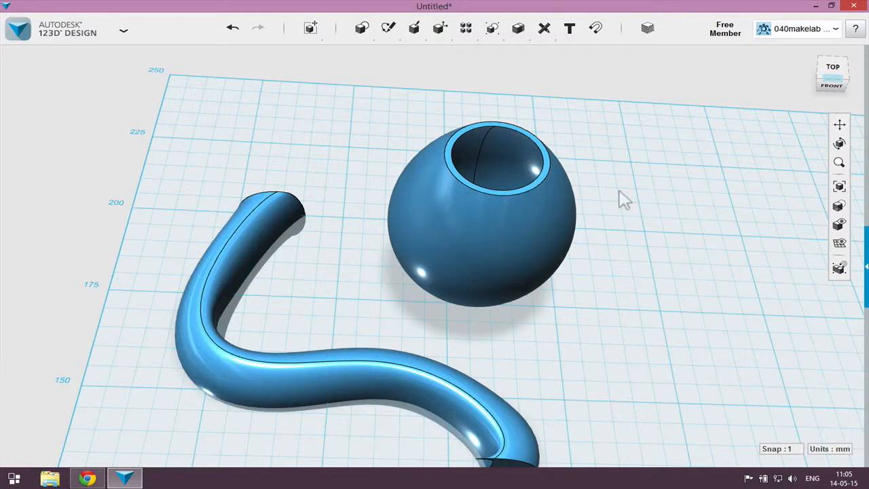
pyautogui.scroll(3, 625, 206)
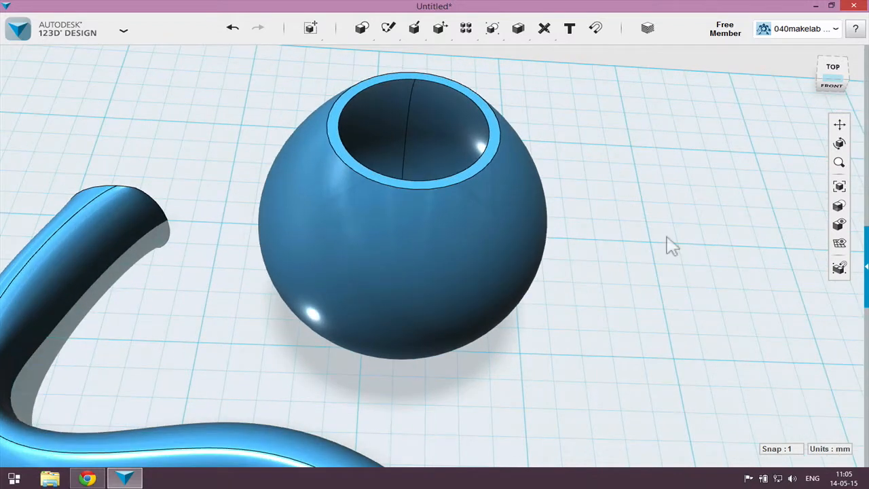
pyautogui.scroll(-3, 669, 246)
pyautogui.moveTo(648, 264); pyautogui.dragTo(623, 233, button='middle')
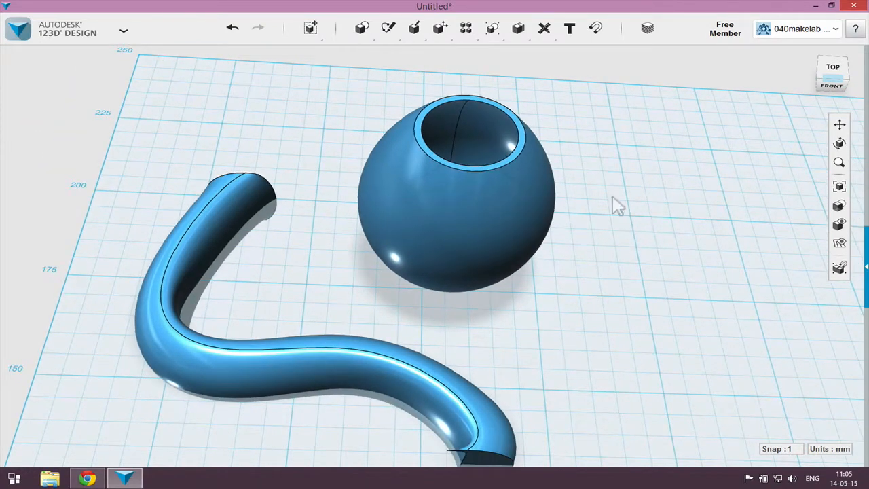
pyautogui.moveTo(599, 233)
pyautogui.mouseDown(button='right')
pyautogui.moveTo(604, 211)
pyautogui.moveTo(607, 229)
pyautogui.moveTo(597, 233)
pyautogui.mouseUp(button='right')
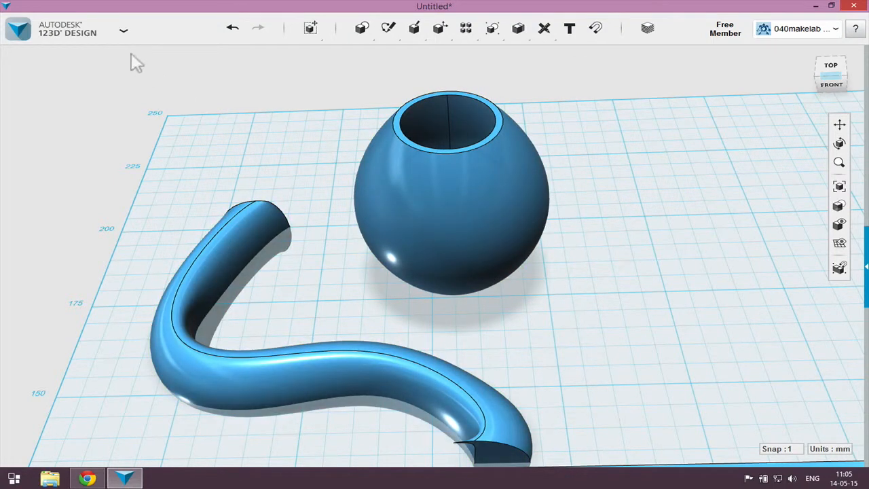
# Step: Send the design to Meshmixer for 3D printing and decline restoring the previously crashed file
pyautogui.click(100, 29)
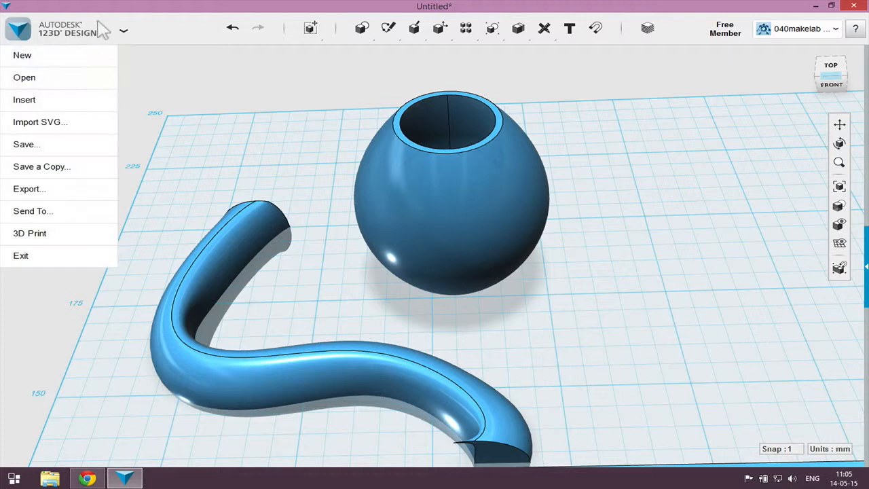
pyautogui.click(24, 235)
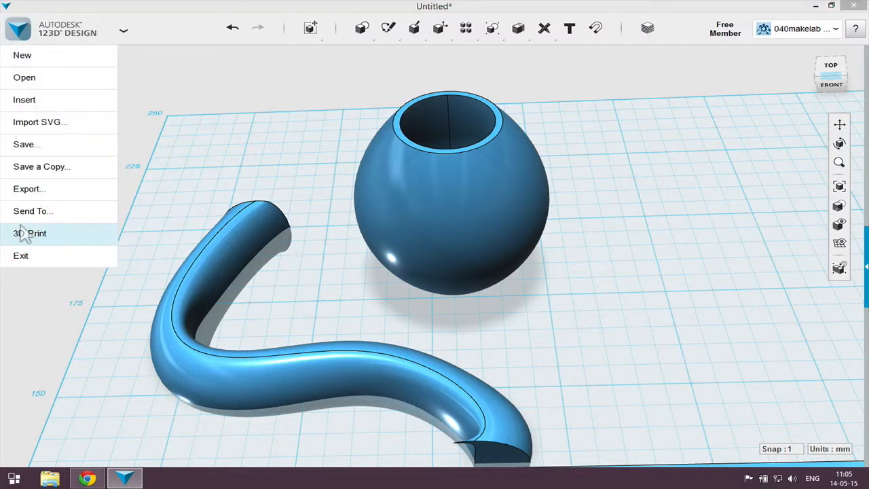
pyautogui.click(28, 234)
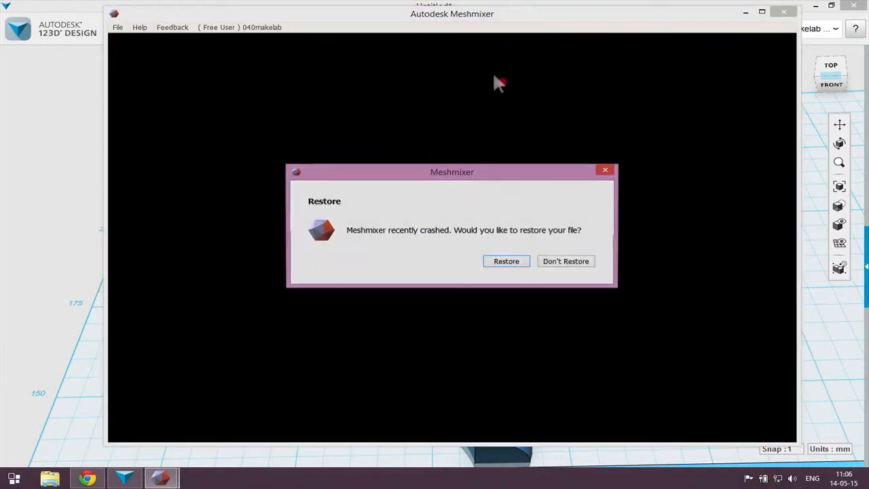
pyautogui.click(499, 83)
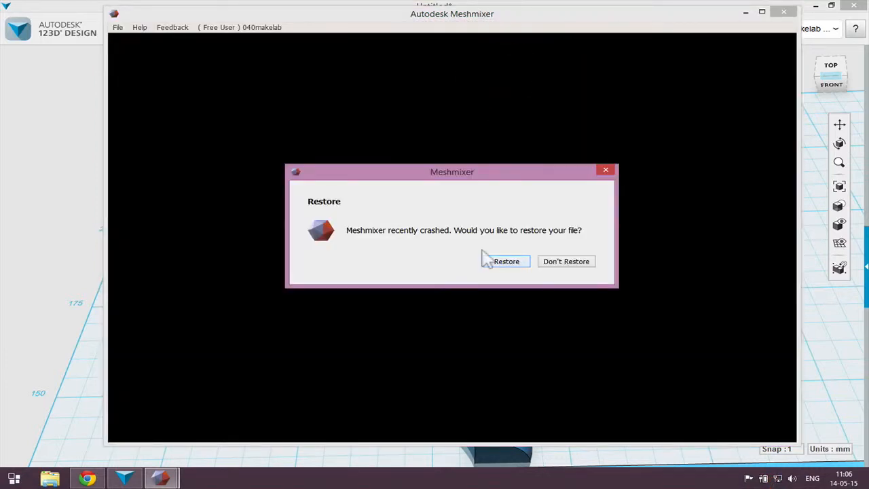
pyautogui.click(562, 261)
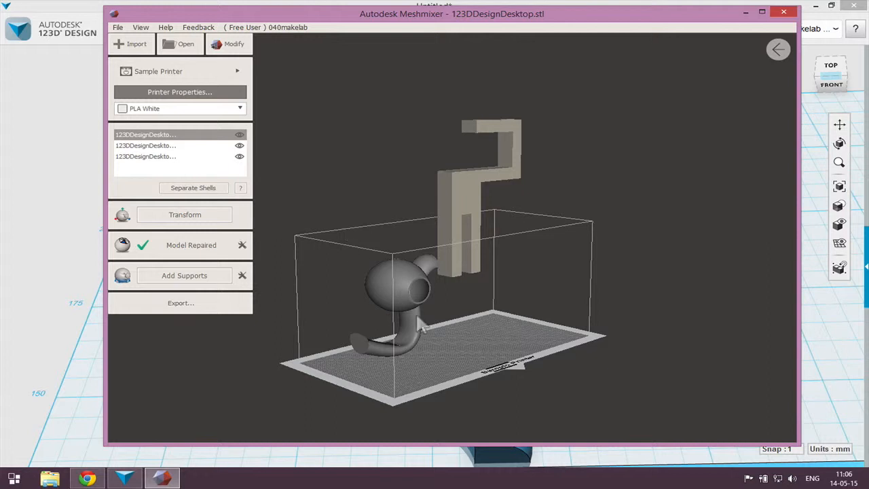
# Step: Single out the S-shaped tube among the three meshes and generate print supports for it
pyautogui.scroll(2, 628, 259)
pyautogui.moveTo(628, 258); pyautogui.dragTo(469, 254, button='right')
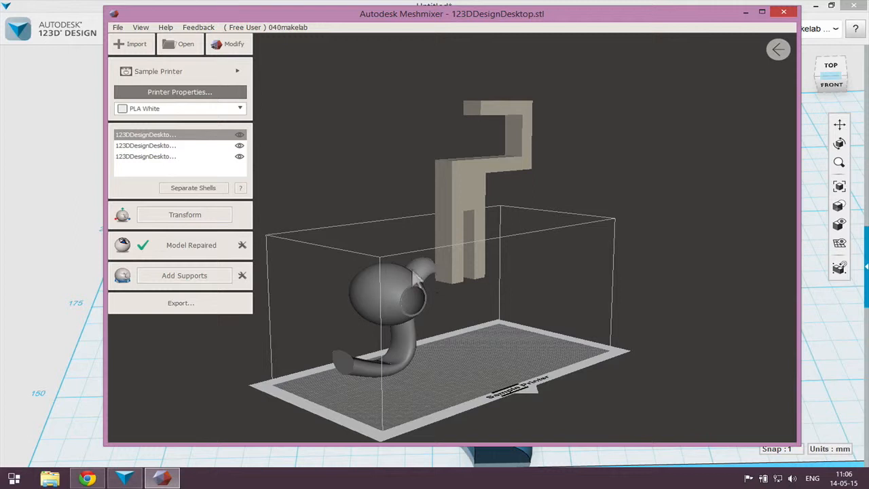
pyautogui.click(174, 146)
pyautogui.keyDown('shift'); pyautogui.click(175, 157); pyautogui.keyUp('shift')
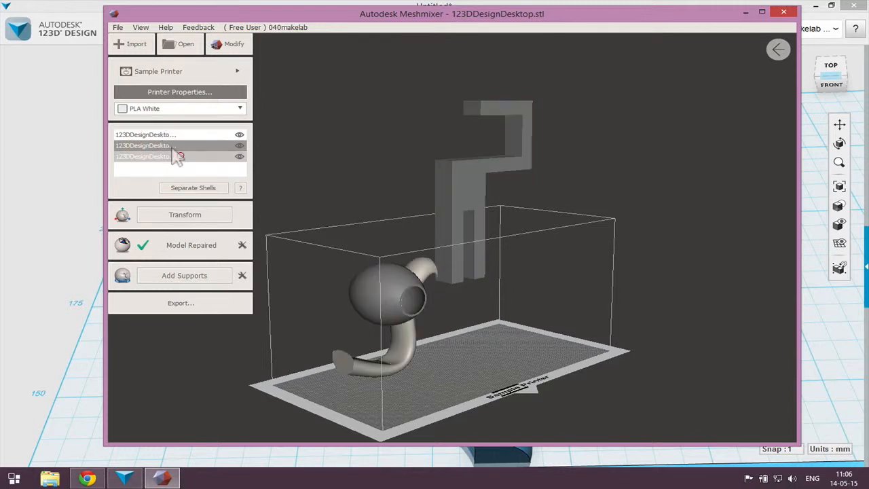
pyautogui.click(174, 146)
pyautogui.click(175, 135)
pyautogui.click(176, 144)
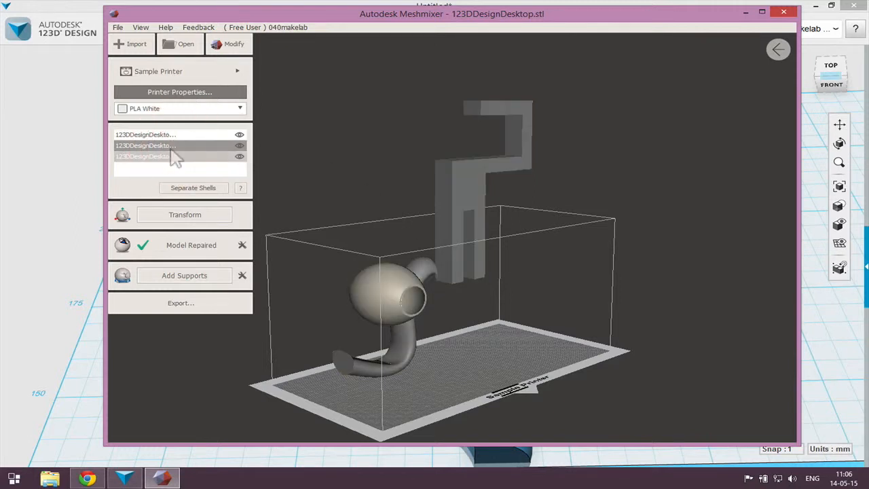
pyautogui.click(178, 157)
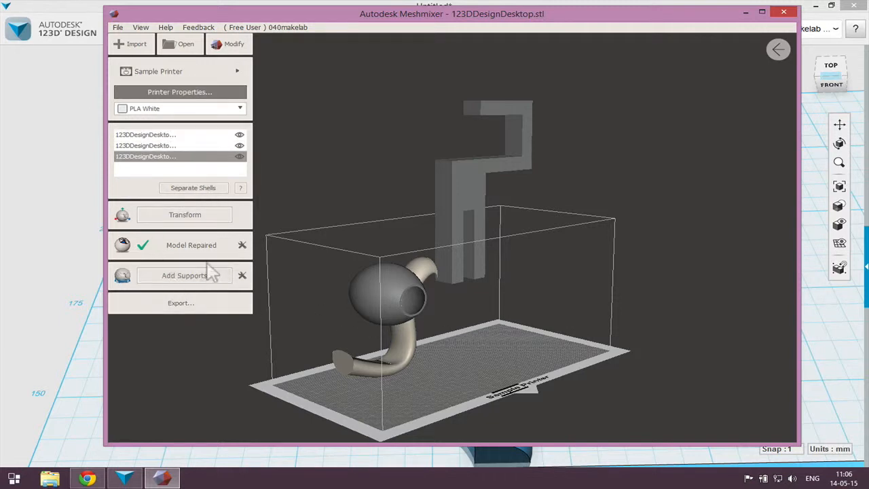
pyautogui.click(175, 276)
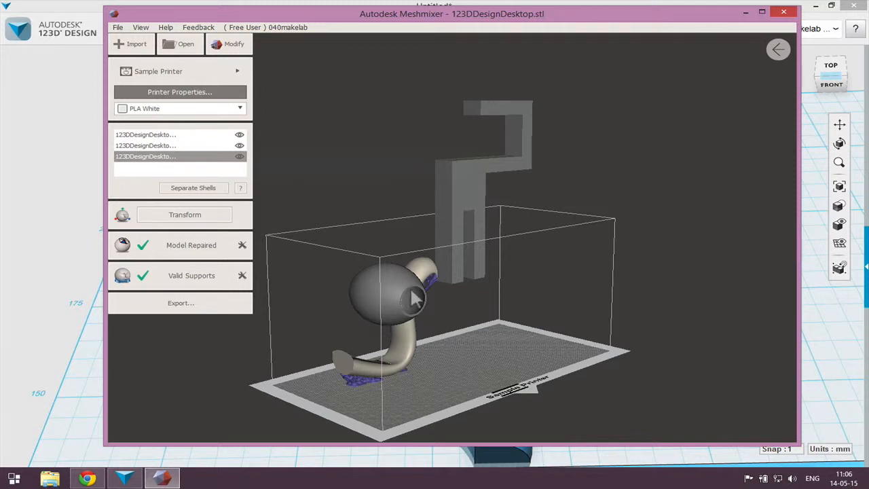
# Step: Generate print supports for the hollowed vase and for the tall slotted block
pyautogui.click(182, 146)
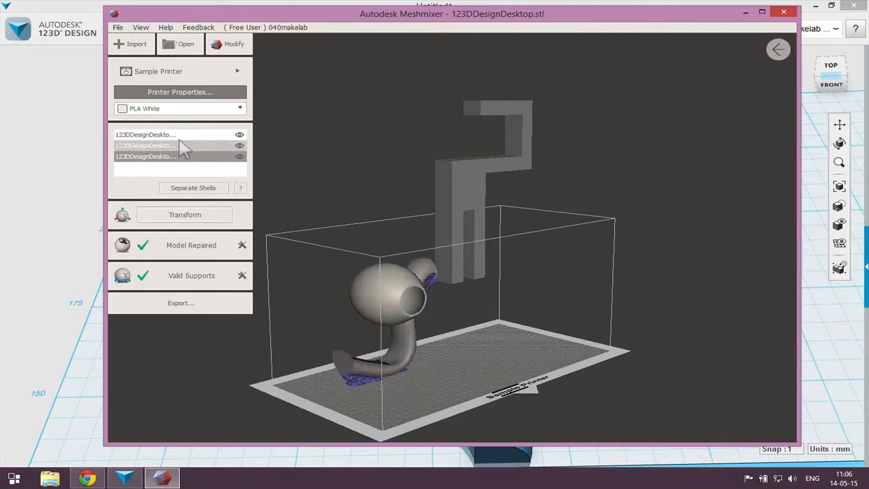
pyautogui.click(184, 275)
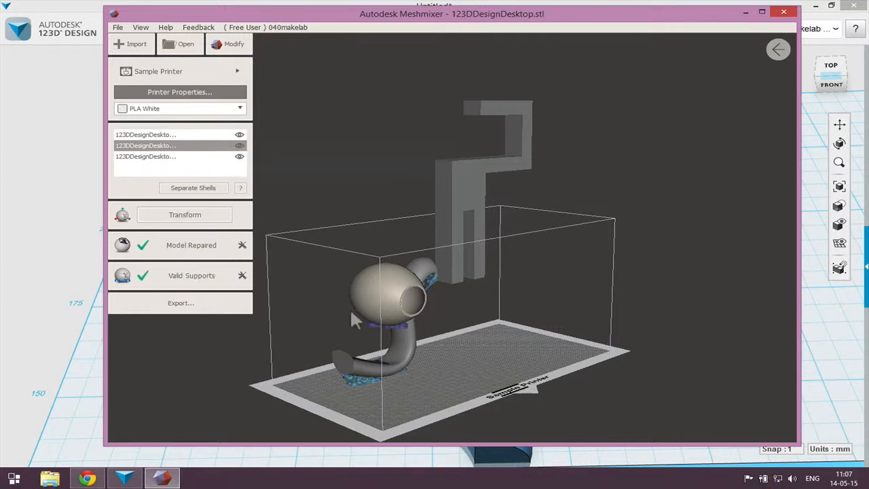
pyautogui.click(475, 190)
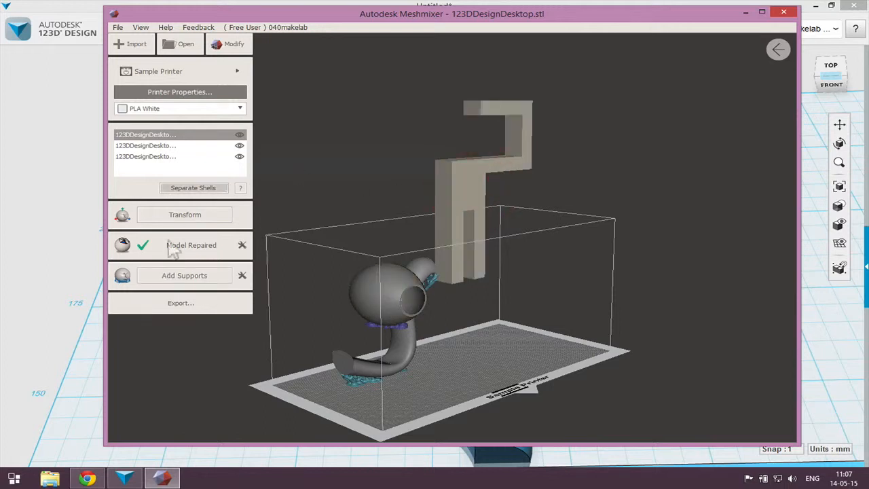
pyautogui.click(180, 276)
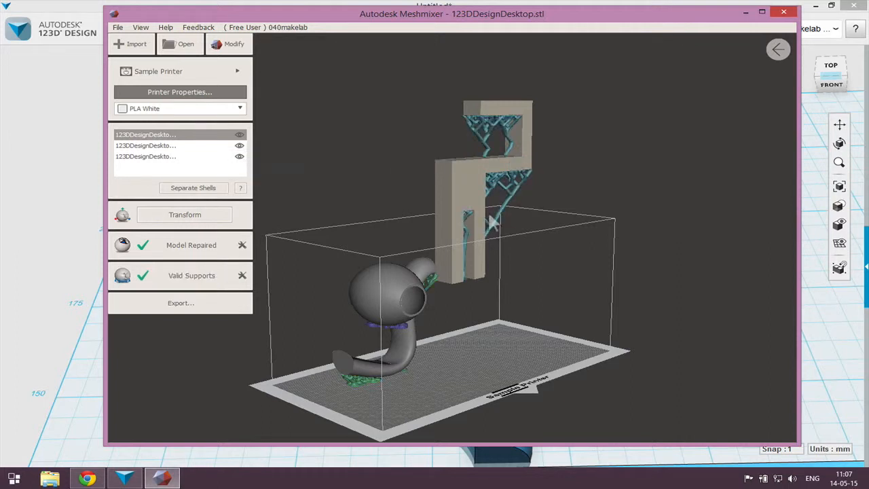
pyautogui.moveTo(543, 219); pyautogui.dragTo(484, 207, button='right')
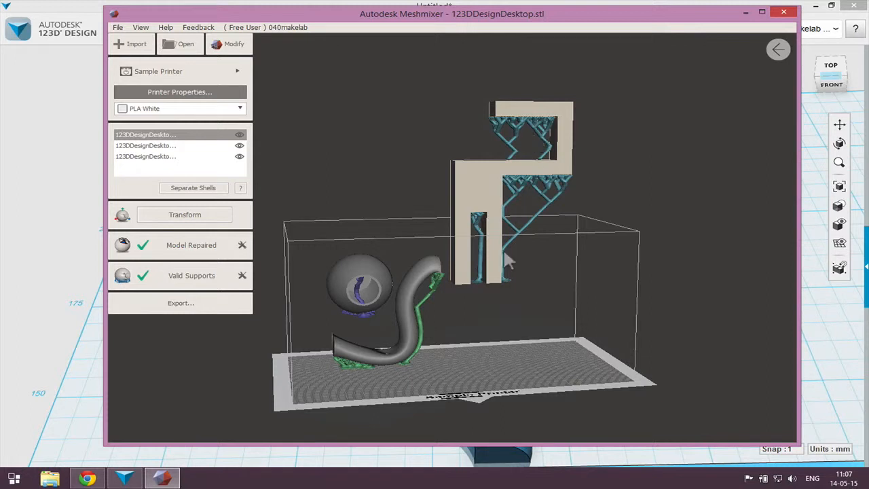
# Step: Export the supported meshes in STL format to the desktop (Bureaublad) under the name testexport
pyautogui.scroll(2, 458, 305)
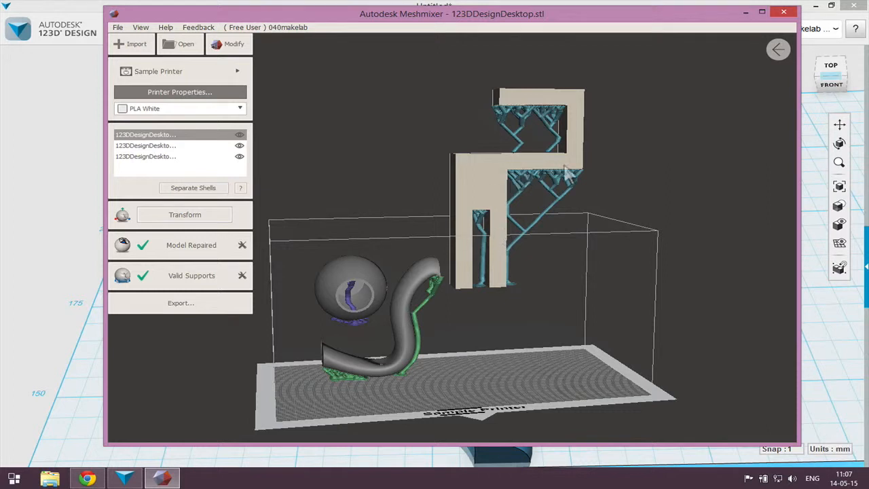
pyautogui.click(170, 302)
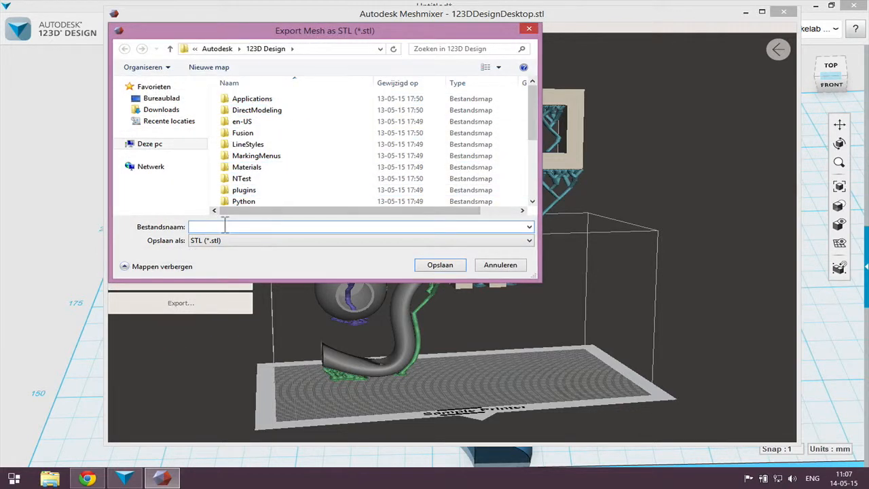
pyautogui.write('testexprt')
pyautogui.press('BackSpace')
pyautogui.press('BackSpace')
pyautogui.write('ort')
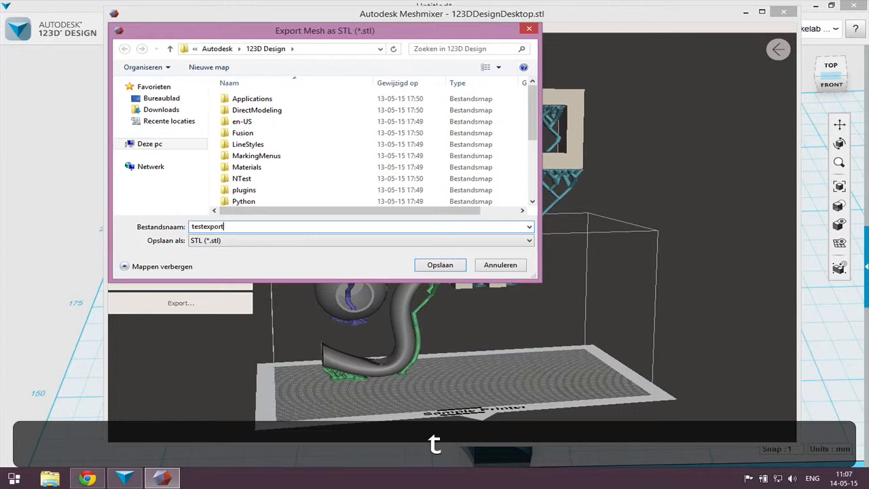
pyautogui.click(173, 98)
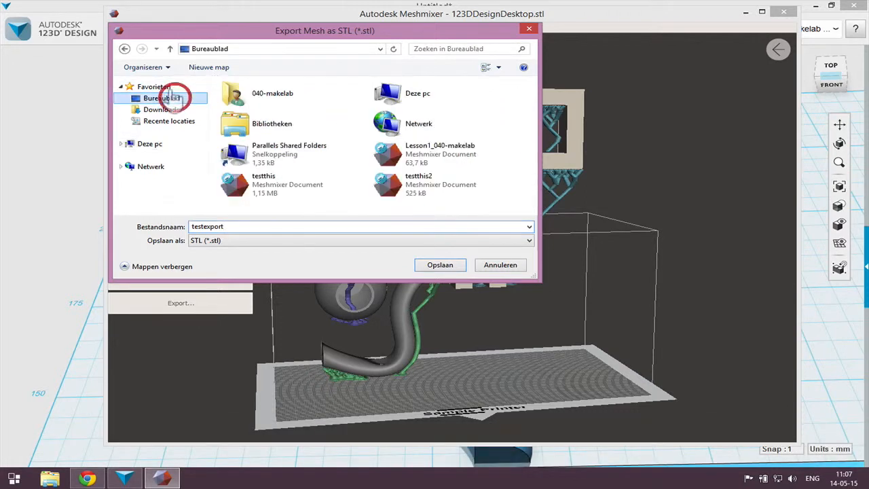
pyautogui.click(440, 265)
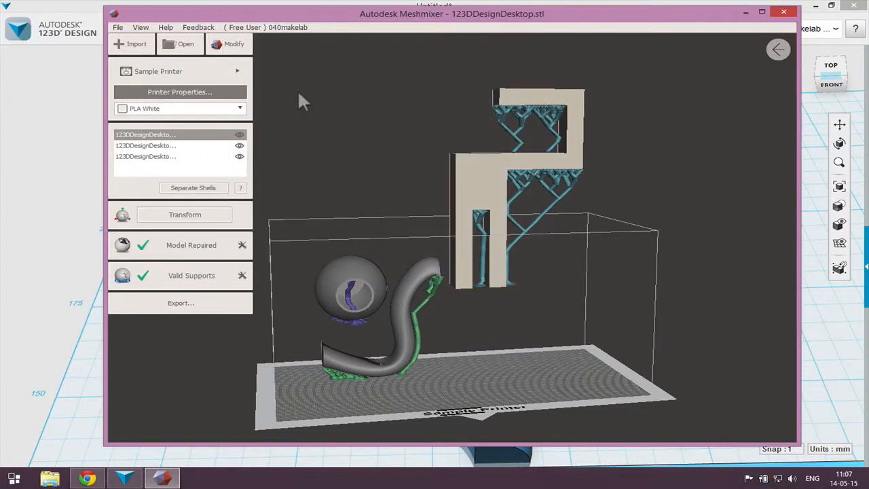
# Step: Leave the print preview, discarding its changes, and replace the scene with testexport2 from the desktop to inspect the exported tube
pyautogui.click(356, 105)
pyautogui.click(230, 44)
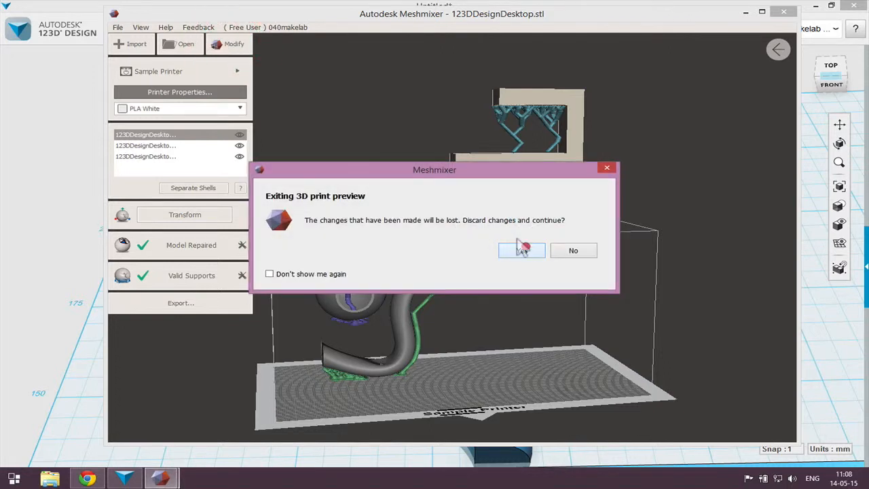
pyautogui.click(521, 248)
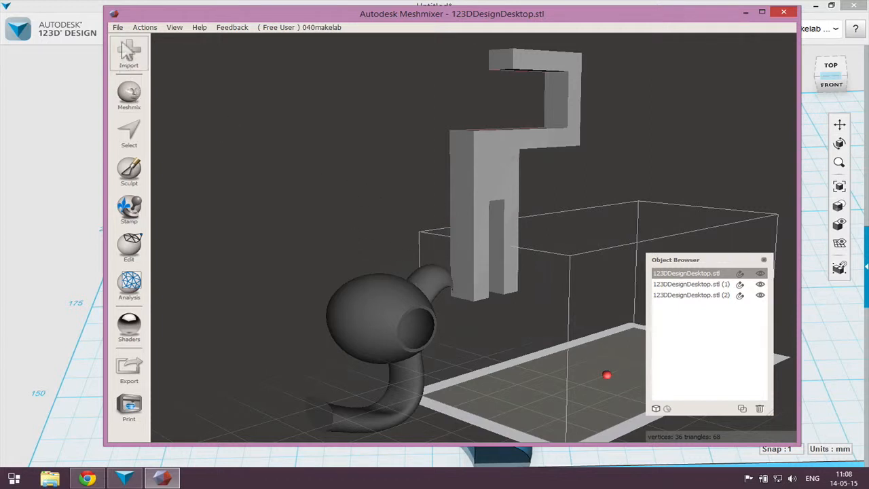
pyautogui.click(127, 51)
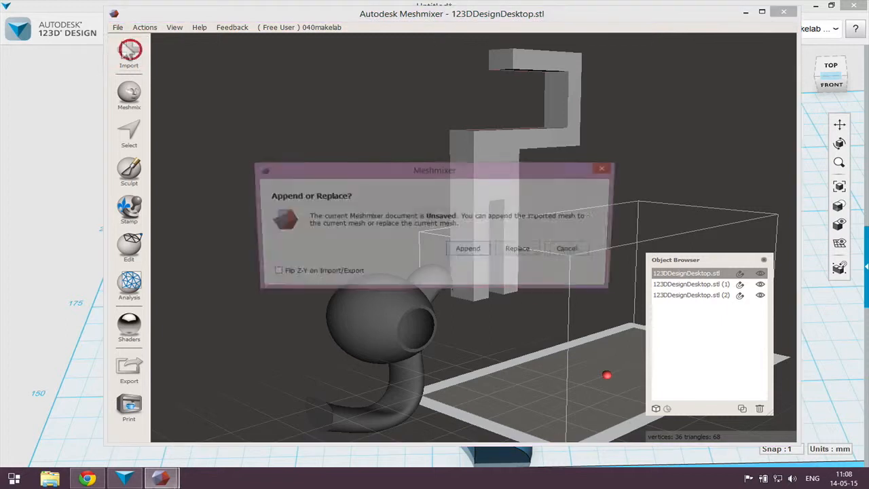
pyautogui.click(516, 248)
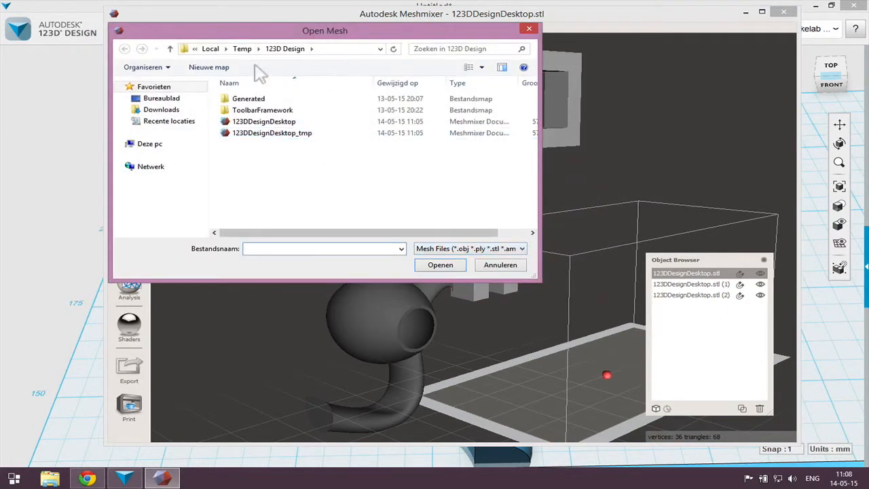
pyautogui.click(161, 98)
pyautogui.moveTo(532, 141); pyautogui.dragTo(534, 180)
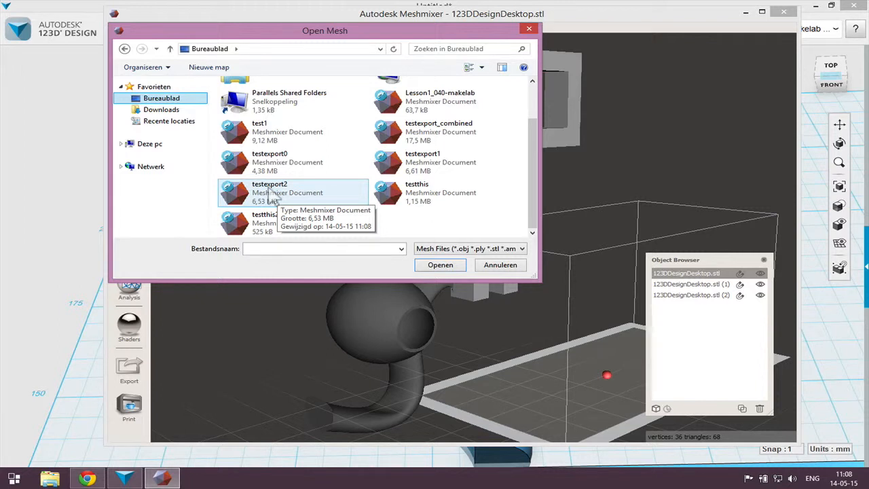
pyautogui.doubleClick(271, 193)
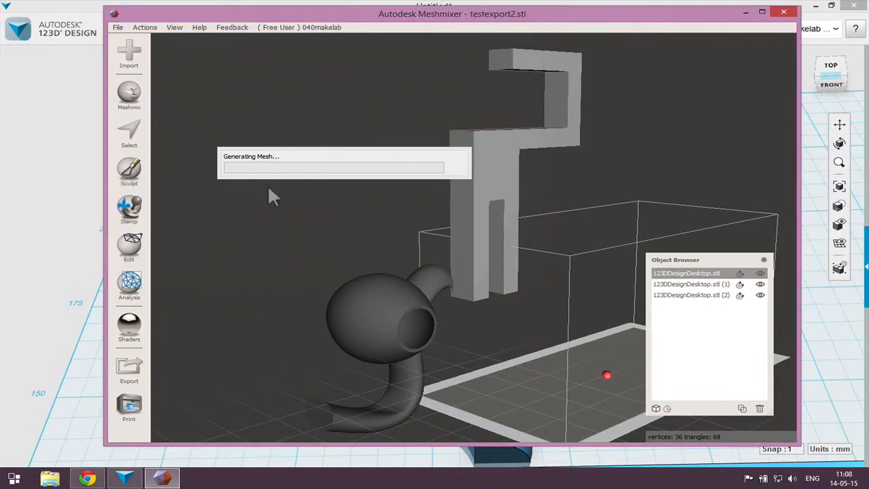
pyautogui.moveTo(269, 191); pyautogui.dragTo(411, 270, button='right')
pyautogui.scroll(-2, 458, 235)
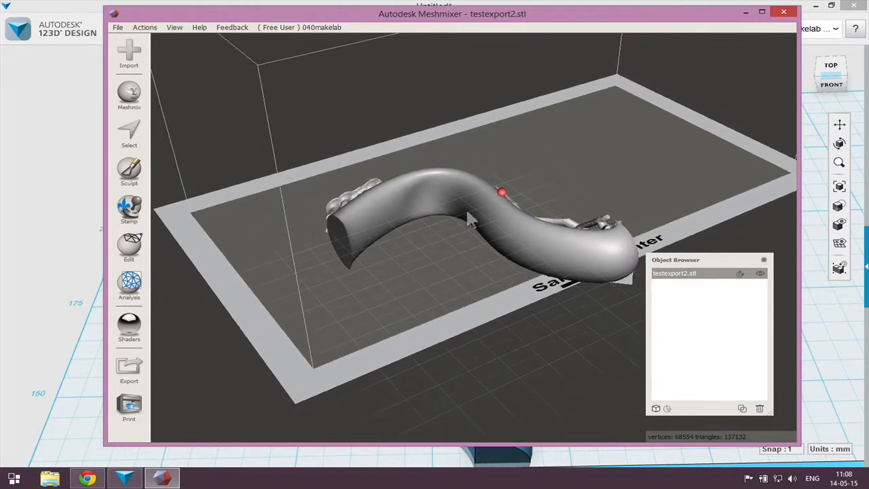
pyautogui.scroll(3, 523, 213)
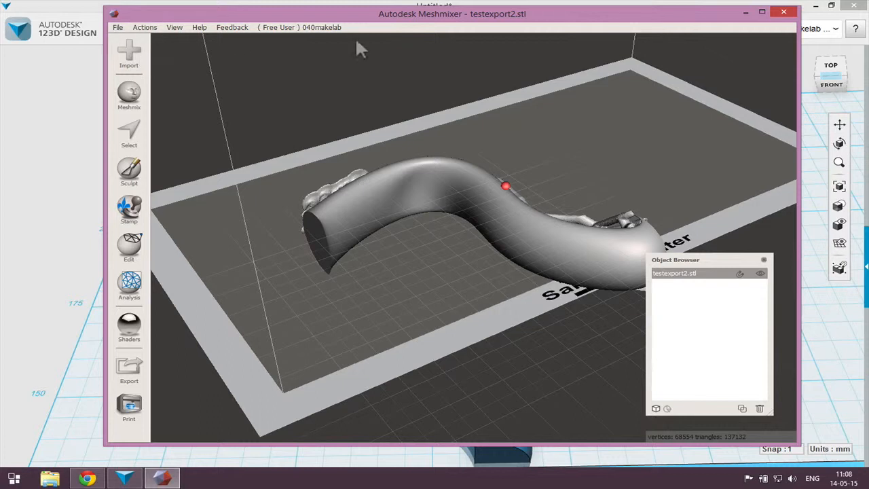
# Step: Close Meshmixer and send the design for 3D printing again from 123D Design
pyautogui.click(783, 12)
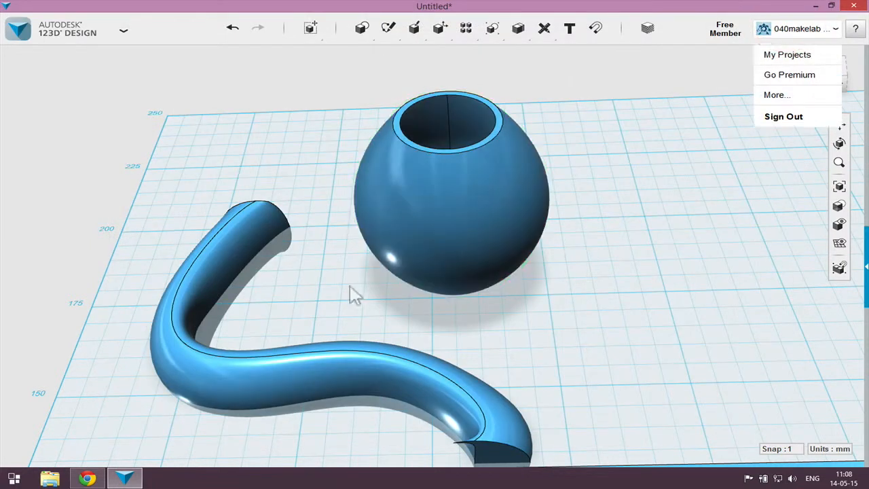
pyautogui.click(83, 32)
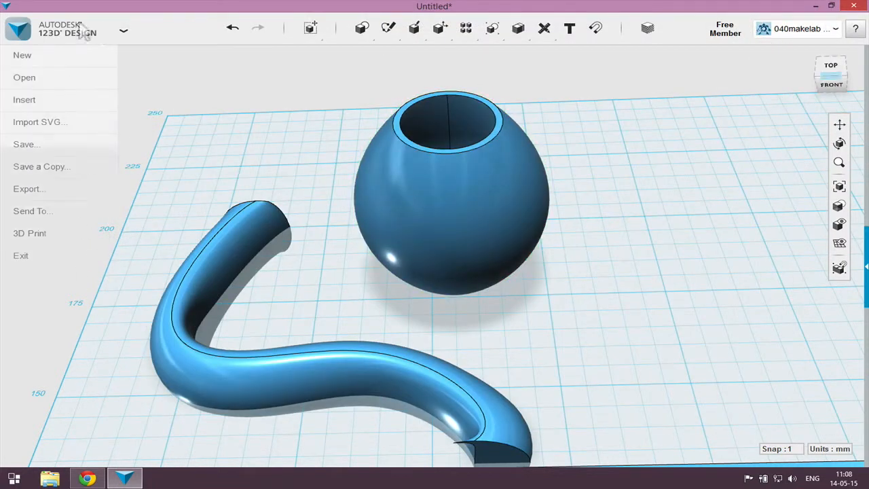
pyautogui.click(53, 234)
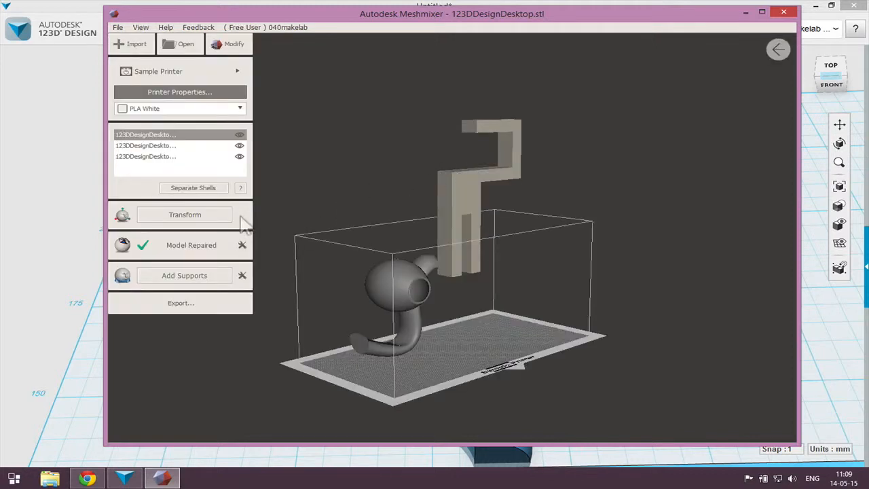
# Step: Exit the 3D print preview to the mesh editing workspace, discarding the preview changes
pyautogui.keyDown('ctrl'); pyautogui.click(140, 156); pyautogui.keyUp('ctrl')
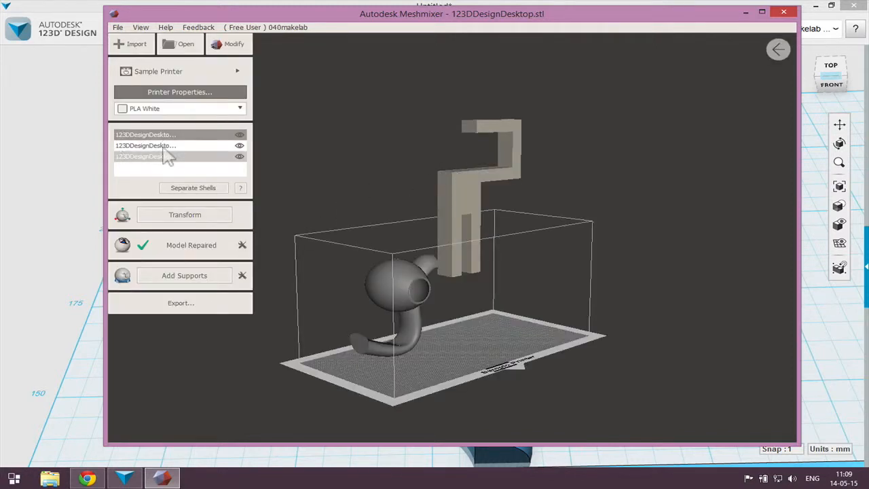
pyautogui.click(161, 146)
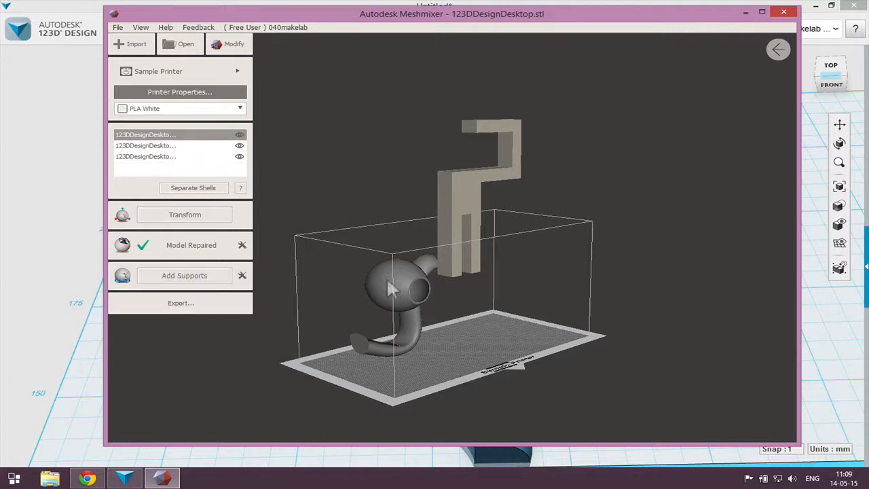
pyautogui.click(232, 45)
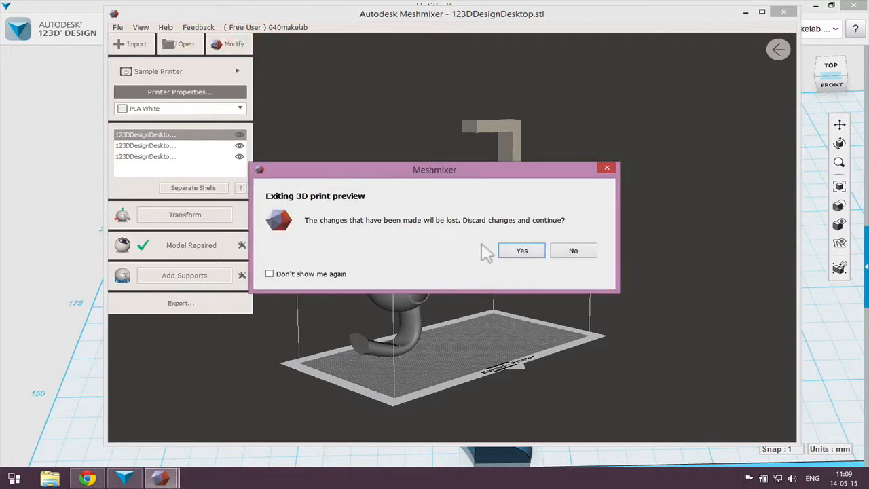
pyautogui.click(520, 250)
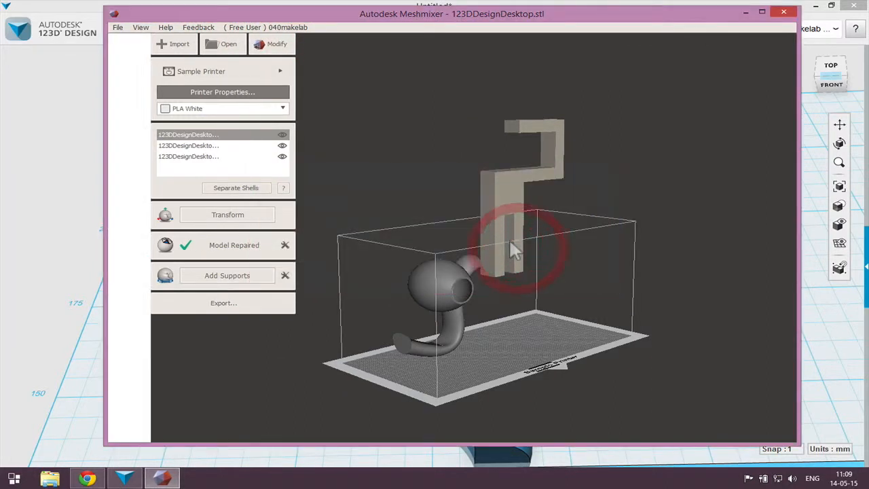
pyautogui.scroll(5, 570, 300)
pyautogui.scroll(-3, 571, 303)
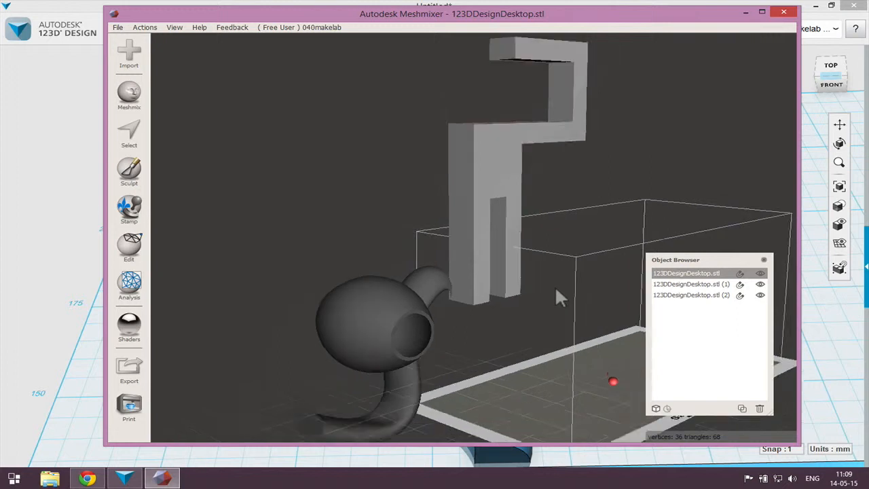
# Step: Try selecting several of the three meshes together in the object list
pyautogui.click(698, 286)
pyautogui.click(688, 274)
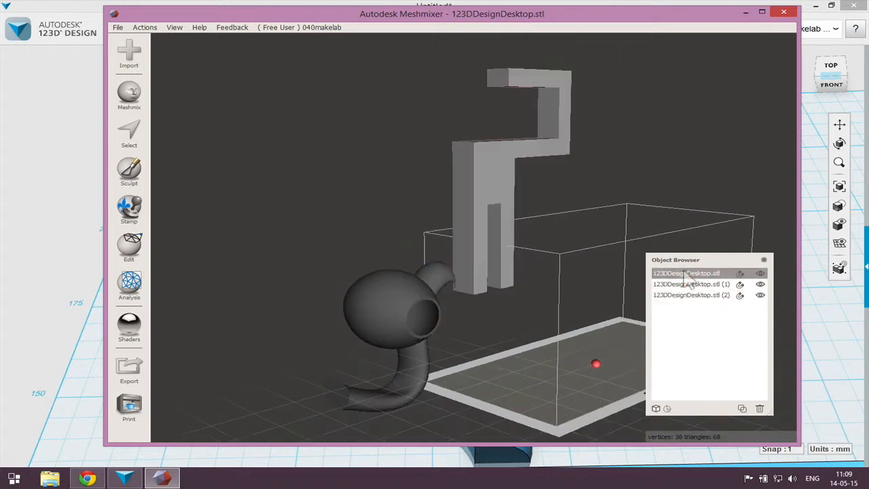
pyautogui.click(688, 285)
pyautogui.click(688, 275)
pyautogui.click(696, 276)
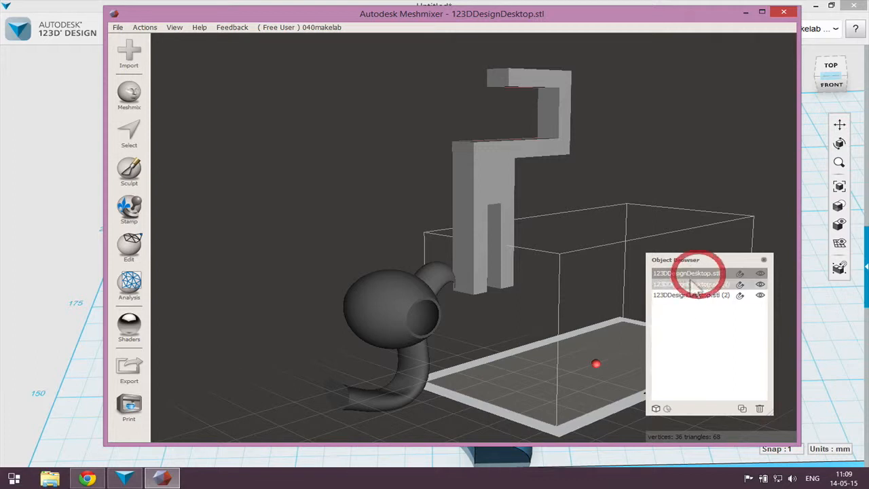
pyautogui.click(696, 286)
pyautogui.click(696, 295)
pyautogui.click(687, 273)
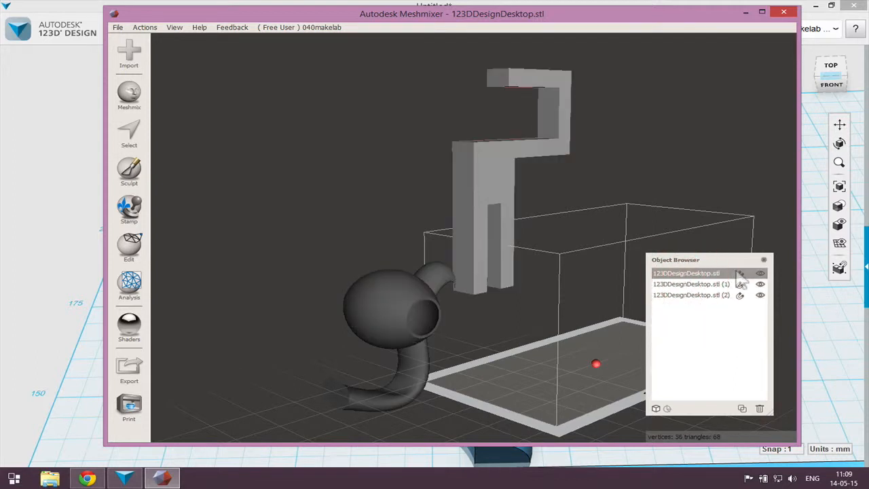
# Step: Hide the slotted block and the vase, and make the S-shaped tube the active mesh
pyautogui.click(760, 273)
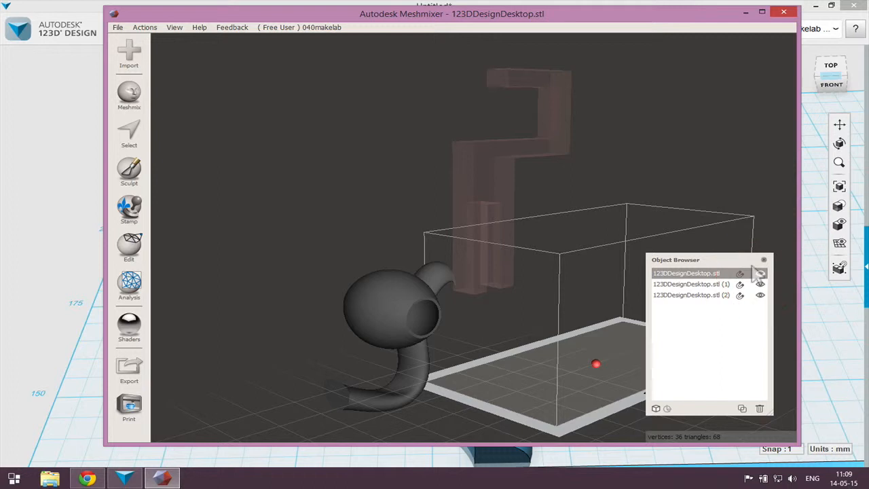
pyautogui.click(713, 283)
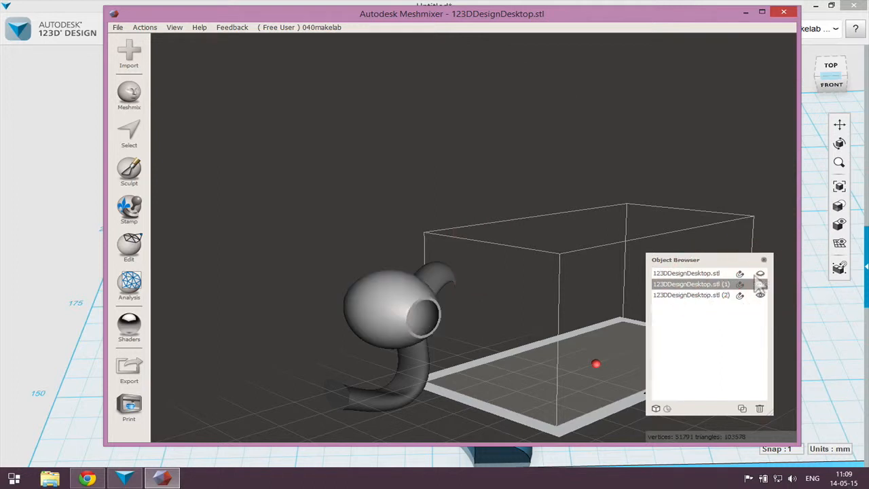
pyautogui.click(760, 284)
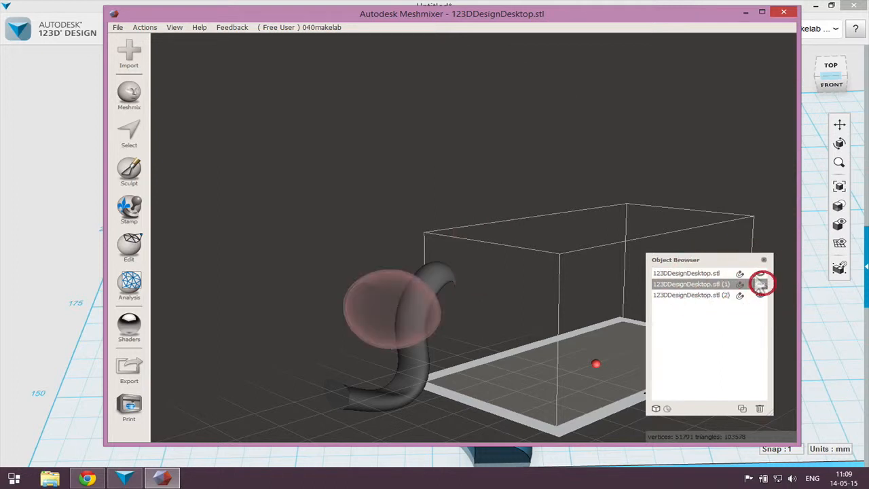
pyautogui.click(402, 357)
pyautogui.click(760, 283)
pyautogui.click(759, 284)
pyautogui.scroll(3, 405, 367)
pyautogui.moveTo(405, 377); pyautogui.dragTo(477, 160, button='right')
pyautogui.scroll(-5, 468, 129)
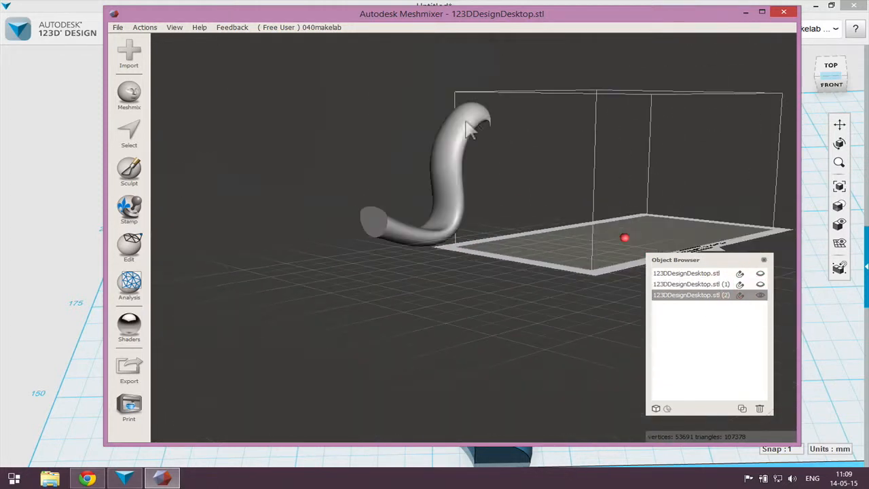
pyautogui.moveTo(486, 125)
pyautogui.mouseDown(button='middle')
pyautogui.moveTo(496, 133)
pyautogui.moveTo(488, 160)
pyautogui.mouseUp(button='middle')
pyautogui.scroll(2, 493, 120)
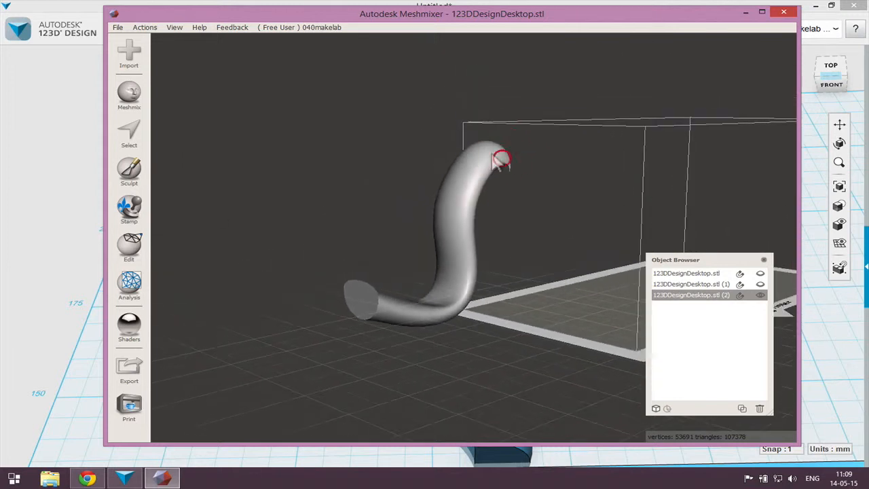
# Step: Place the human head from the Heads parts library onto the S-shaped tube near its upper end
pyautogui.click(129, 170)
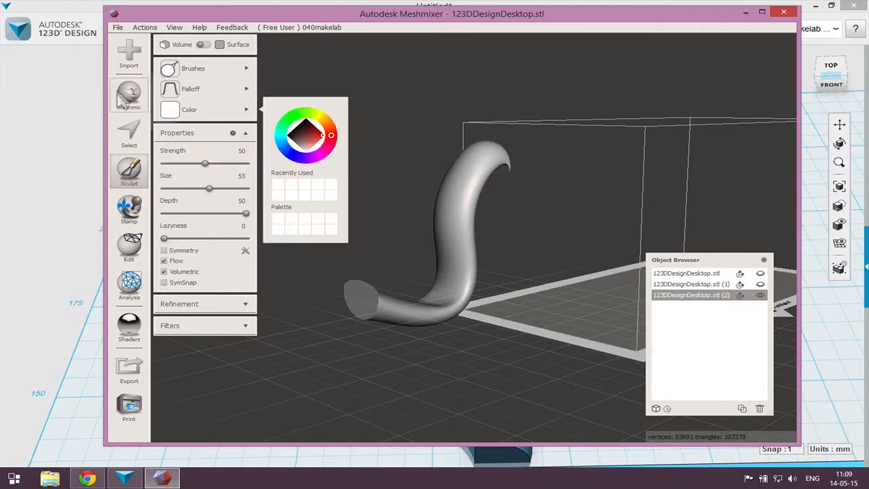
pyautogui.click(127, 97)
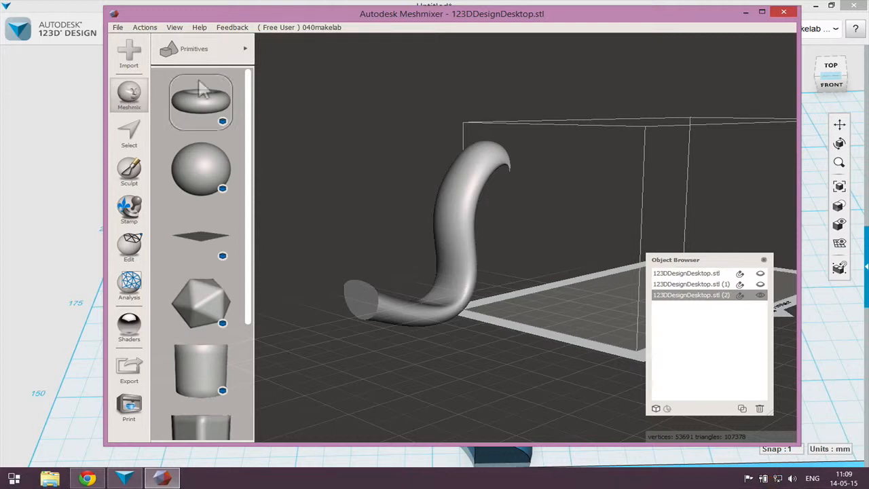
pyautogui.click(224, 49)
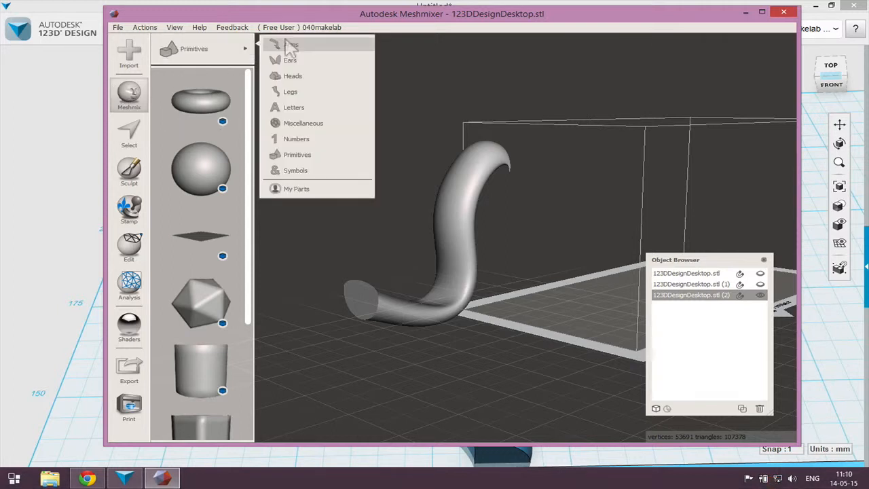
pyautogui.click(299, 75)
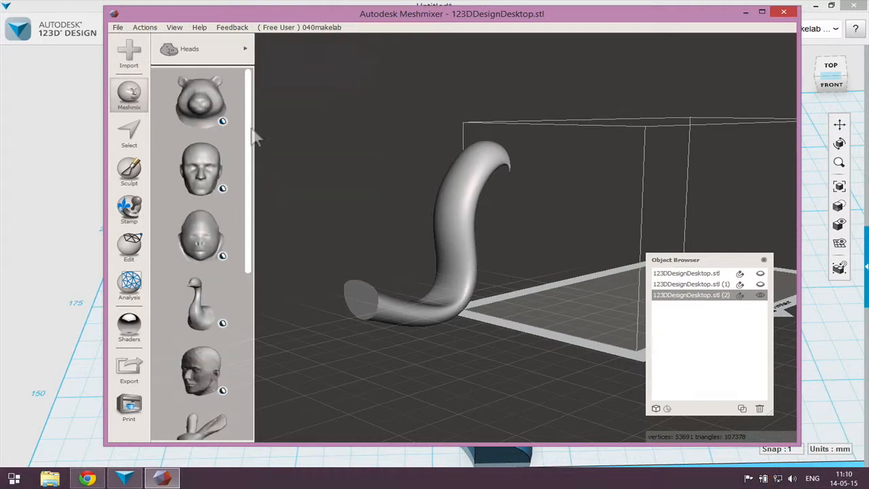
pyautogui.moveTo(203, 171); pyautogui.dragTo(452, 178)
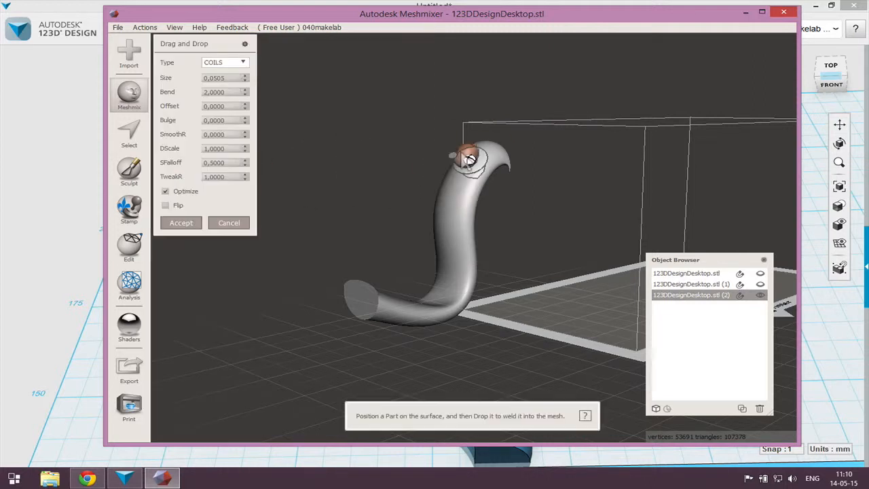
pyautogui.scroll(6, 472, 160)
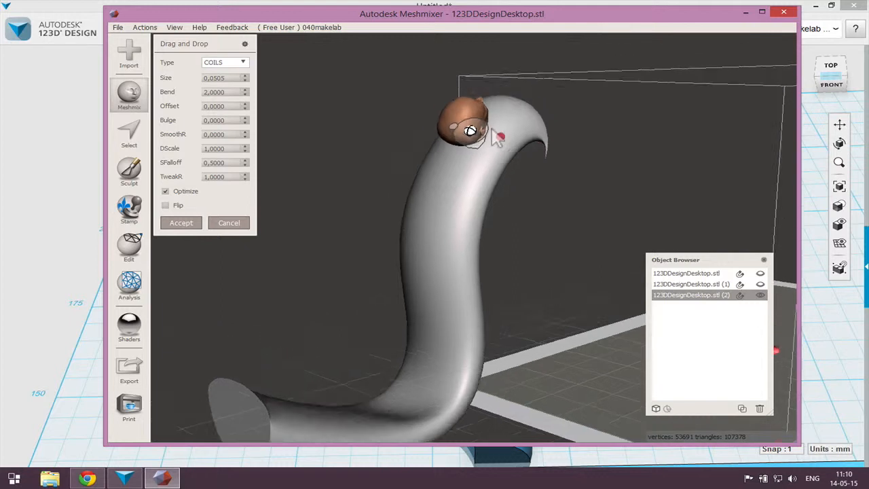
pyautogui.moveTo(492, 238); pyautogui.dragTo(333, 237, button='right')
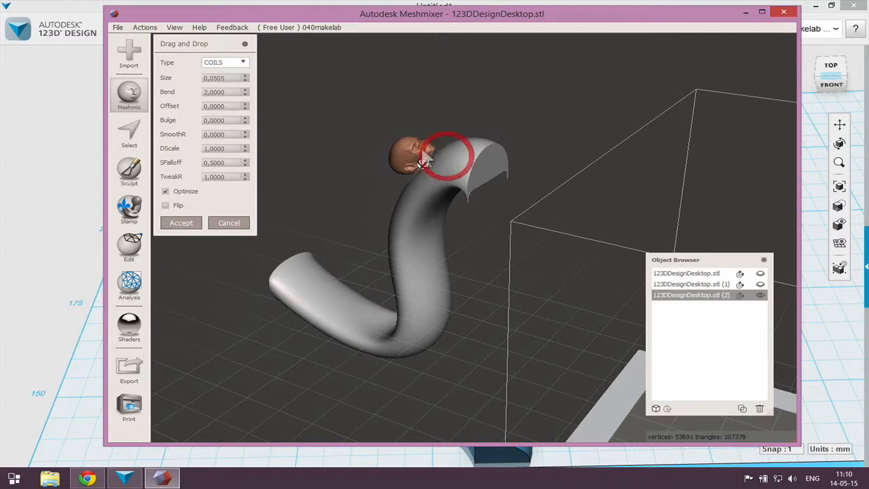
# Step: Move the head along the tube to its upper open end and centre it facing outward
pyautogui.scroll(2, 432, 144)
pyautogui.moveTo(405, 107); pyautogui.dragTo(456, 254, button='right')
pyautogui.moveTo(456, 374)
pyautogui.mouseDown(button='right')
pyautogui.moveTo(453, 391)
pyautogui.moveTo(481, 233)
pyautogui.moveTo(496, 232)
pyautogui.mouseUp(button='right')
pyautogui.moveTo(434, 220); pyautogui.dragTo(516, 190)
pyautogui.moveTo(577, 201); pyautogui.dragTo(617, 198, button='right')
pyautogui.scroll(5, 587, 174)
pyautogui.scroll(-5, 707, 170)
pyautogui.moveTo(662, 175); pyautogui.dragTo(503, 224, button='right')
pyautogui.moveTo(561, 205); pyautogui.dragTo(435, 202, button='right')
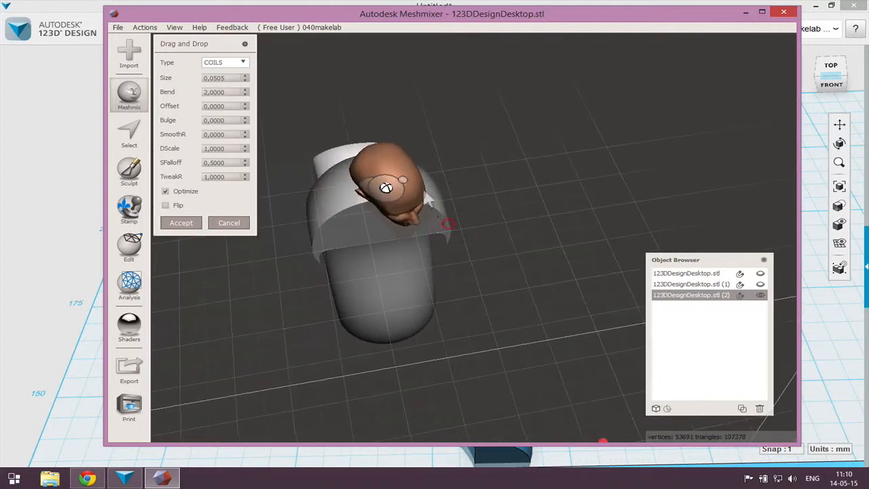
pyautogui.moveTo(393, 179); pyautogui.dragTo(372, 188)
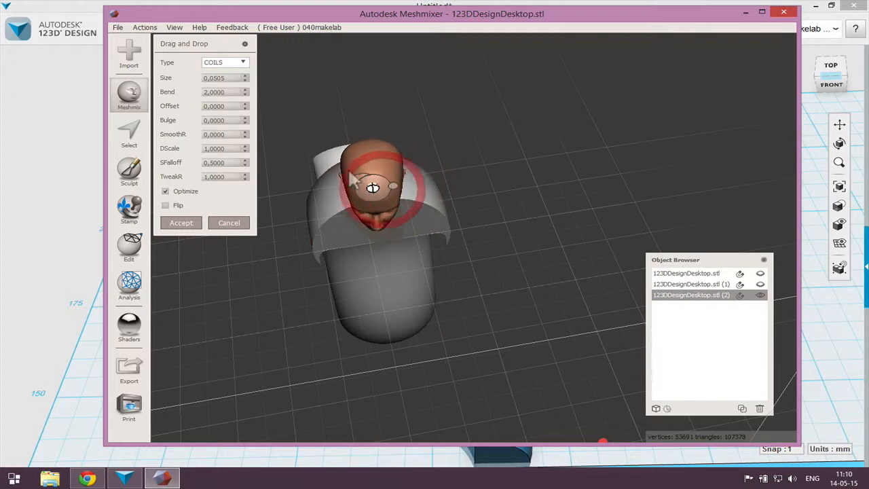
# Step: Enlarge the head to a size of about 0.2169 so that it is wider than the tube
pyautogui.moveTo(353, 178); pyautogui.dragTo(311, 126)
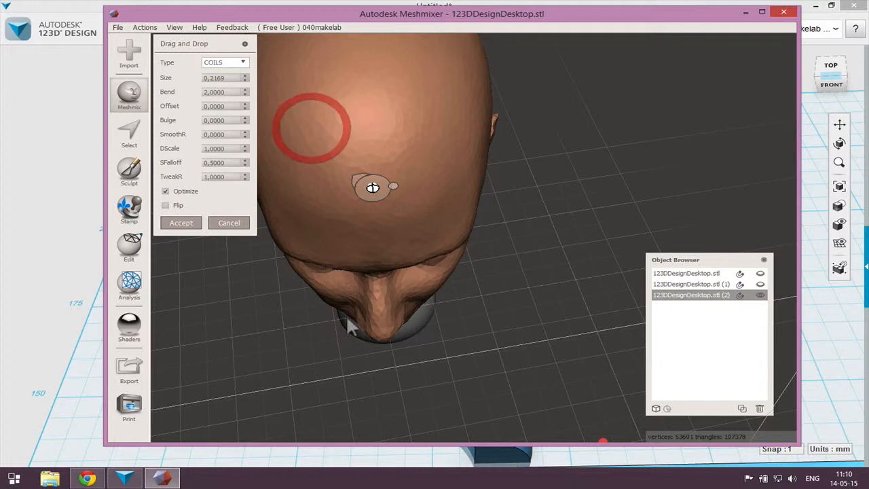
pyautogui.moveTo(279, 338); pyautogui.dragTo(359, 329, button='right')
pyautogui.scroll(-5, 279, 325)
pyautogui.scroll(5, 501, 305)
pyautogui.moveTo(509, 316); pyautogui.dragTo(500, 297, button='right')
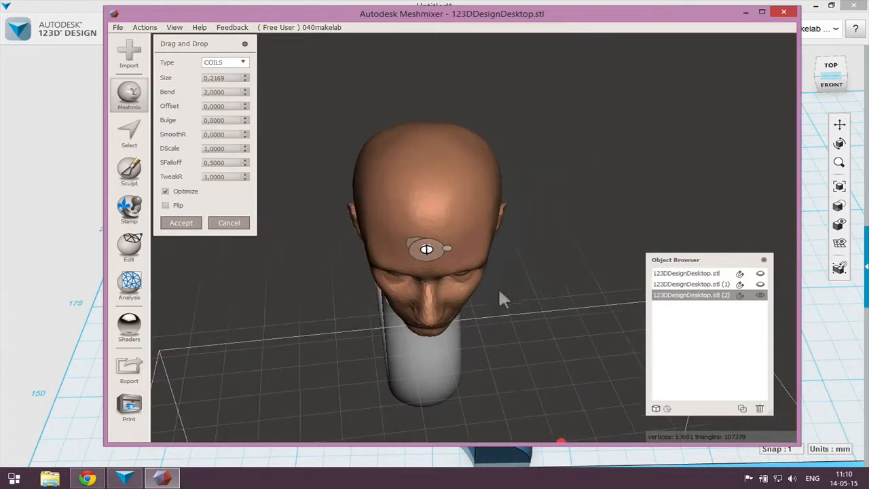
pyautogui.scroll(3, 525, 266)
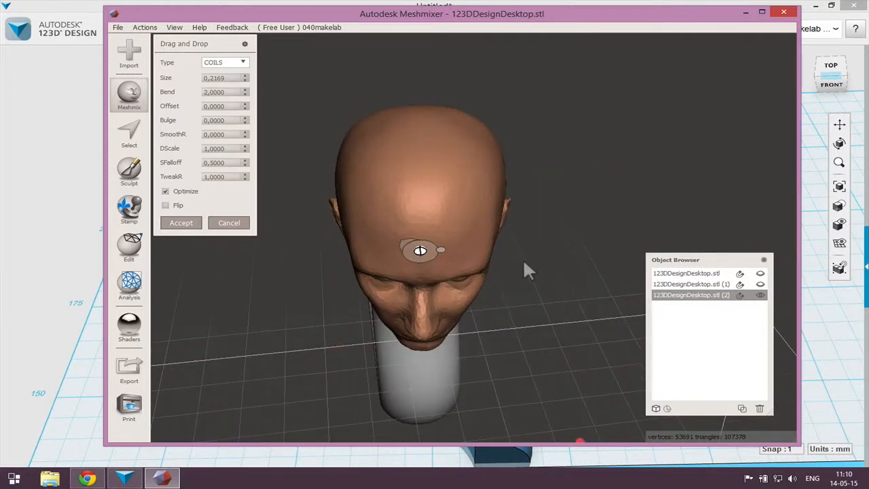
# Step: Turn the head slightly sideways, adjust its tilt, and accept the placement to weld it to the tube
pyautogui.moveTo(524, 265); pyautogui.dragTo(438, 258, button='right')
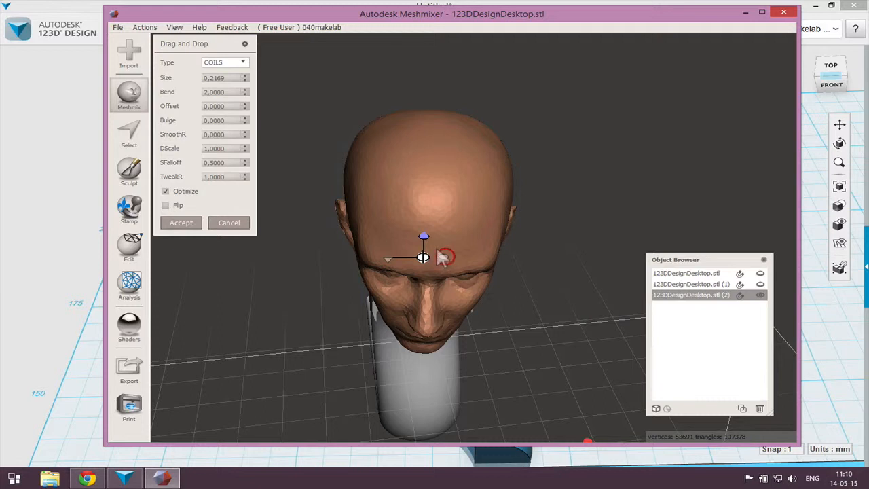
pyautogui.moveTo(383, 261); pyautogui.dragTo(363, 245)
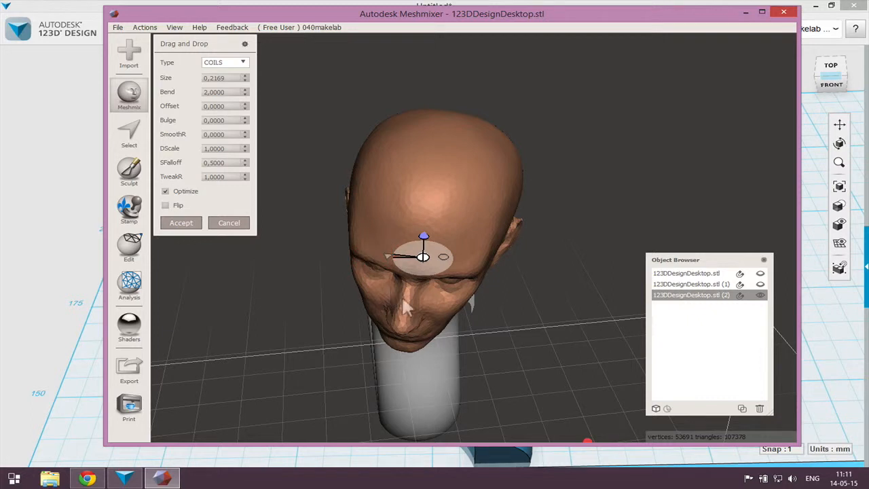
pyautogui.moveTo(416, 230); pyautogui.dragTo(418, 232)
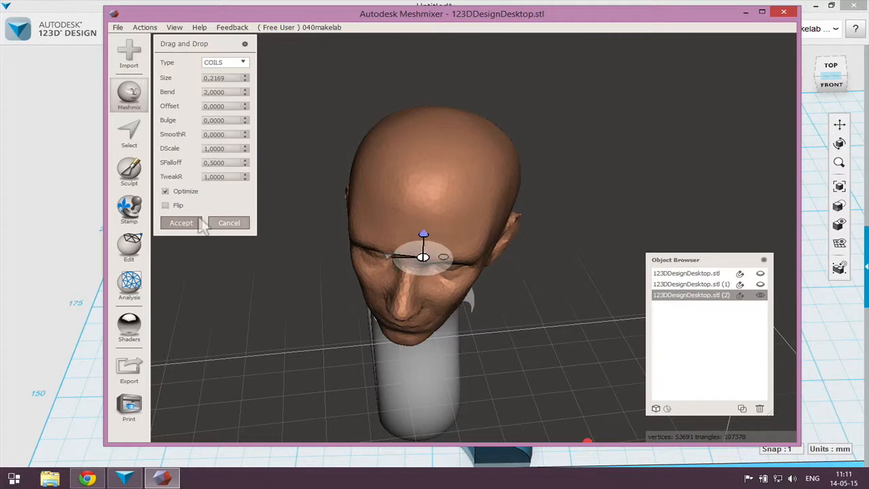
pyautogui.click(176, 221)
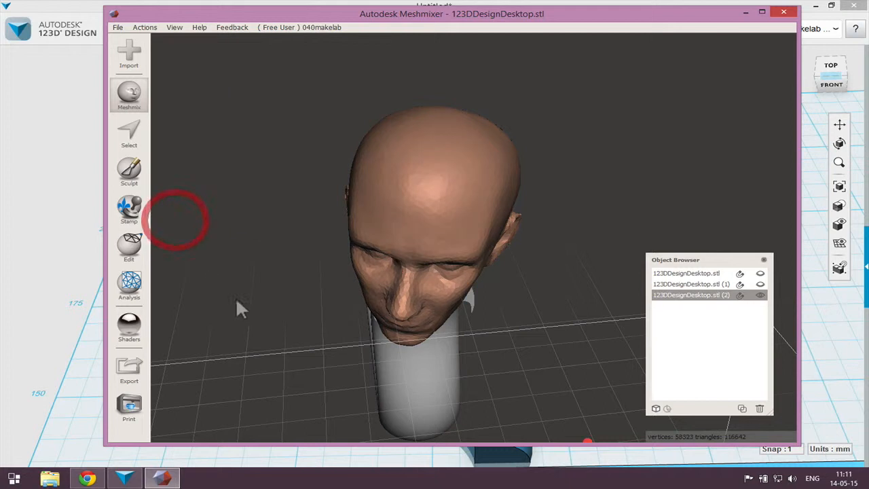
# Step: Examine the joint between the head and the tube from the side and below the chin
pyautogui.scroll(2, 257, 322)
pyautogui.moveTo(256, 321); pyautogui.dragTo(496, 302, button='right')
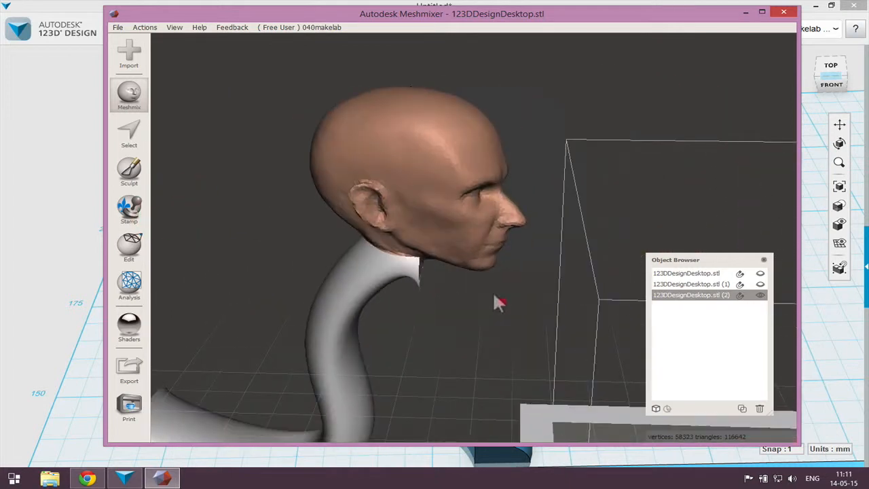
pyautogui.scroll(5, 498, 303)
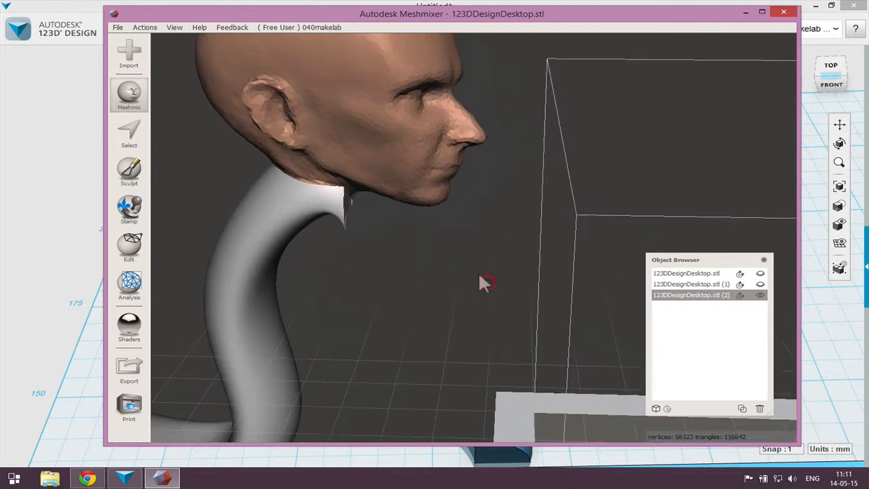
pyautogui.moveTo(467, 266); pyautogui.dragTo(430, 235, button='right')
pyautogui.scroll(3, 487, 321)
pyautogui.moveTo(565, 384); pyautogui.dragTo(552, 359, button='middle')
pyautogui.scroll(-5, 492, 319)
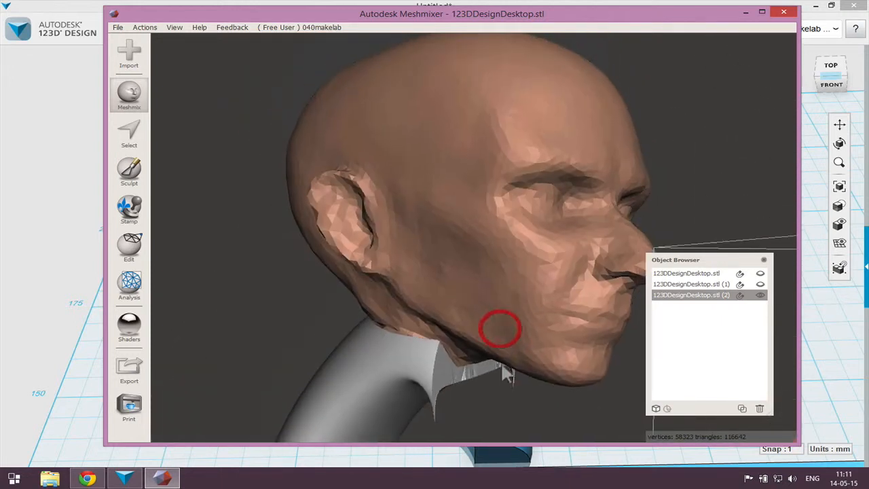
pyautogui.scroll(5, 492, 354)
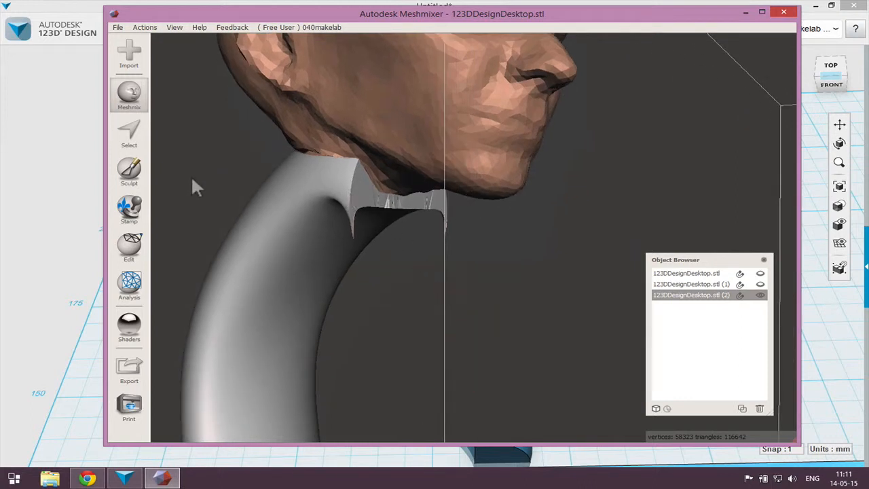
# Step: Reshape the front of the tube below the chin into a neck with the Drag sculpting brush
pyautogui.click(129, 170)
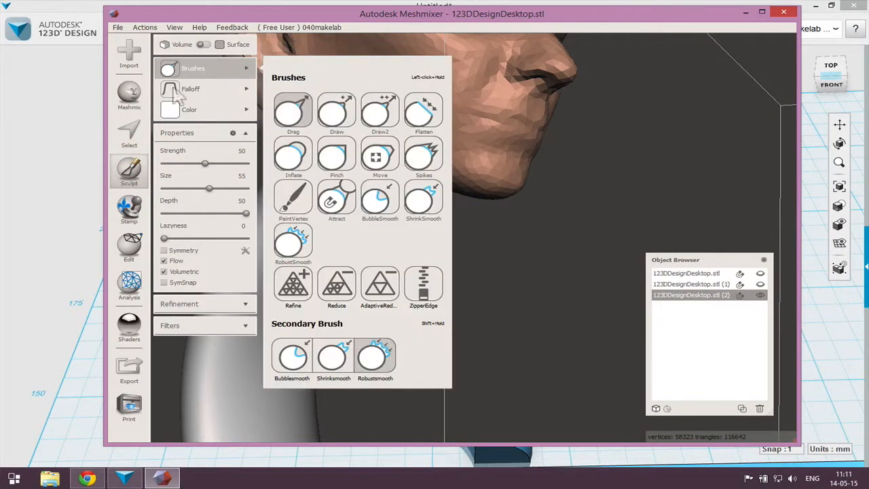
pyautogui.moveTo(226, 65)
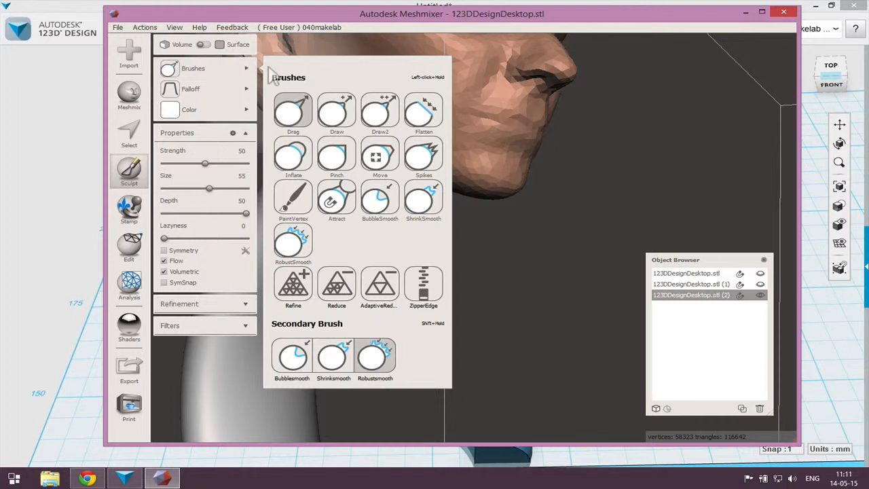
pyautogui.click(286, 99)
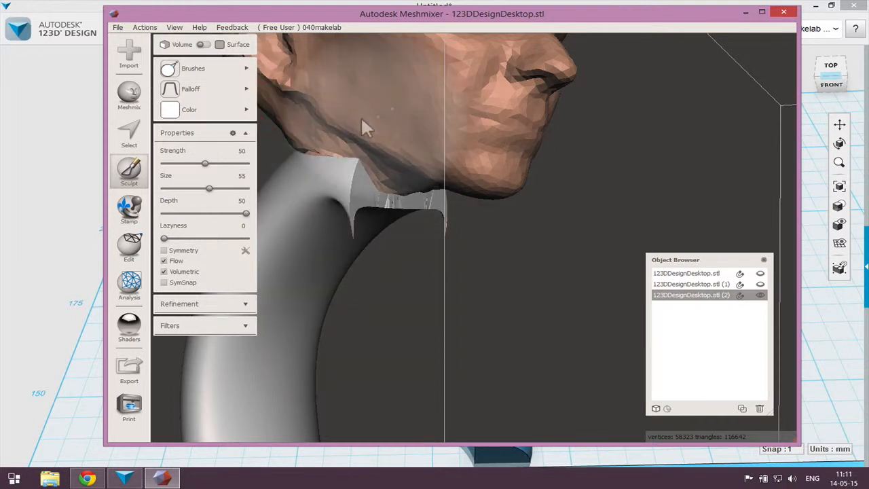
pyautogui.moveTo(317, 248); pyautogui.dragTo(291, 355)
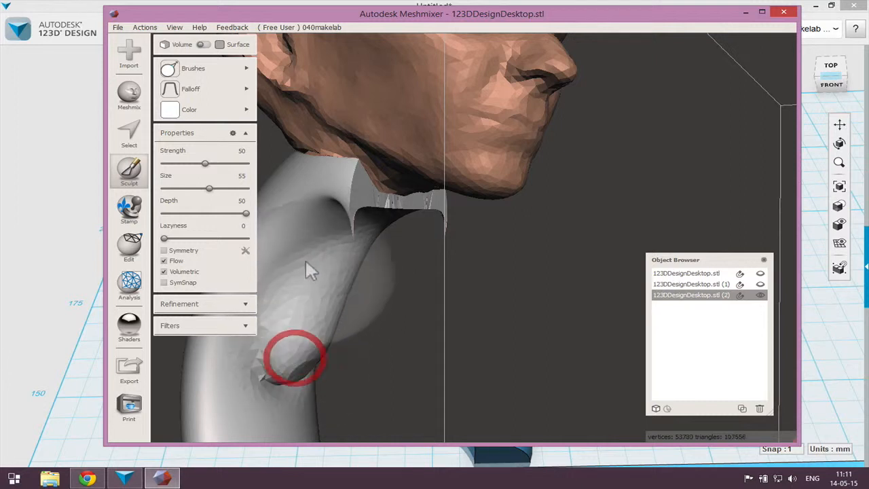
pyautogui.moveTo(309, 267)
pyautogui.mouseDown()
pyautogui.moveTo(305, 243)
pyautogui.moveTo(336, 204)
pyautogui.moveTo(360, 194)
pyautogui.moveTo(397, 200)
pyautogui.moveTo(417, 186)
pyautogui.moveTo(364, 163)
pyautogui.mouseUp()
pyautogui.moveTo(515, 250); pyautogui.dragTo(491, 253, button='right')
pyautogui.moveTo(544, 192); pyautogui.dragTo(519, 171)
pyautogui.moveTo(543, 251)
pyautogui.mouseDown(button='right')
pyautogui.moveTo(581, 257)
pyautogui.moveTo(510, 255)
pyautogui.moveTo(432, 286)
pyautogui.moveTo(450, 292)
pyautogui.mouseUp(button='right')
pyautogui.moveTo(534, 269)
pyautogui.mouseDown(button='right')
pyautogui.moveTo(469, 265)
pyautogui.moveTo(488, 283)
pyautogui.mouseUp(button='right')
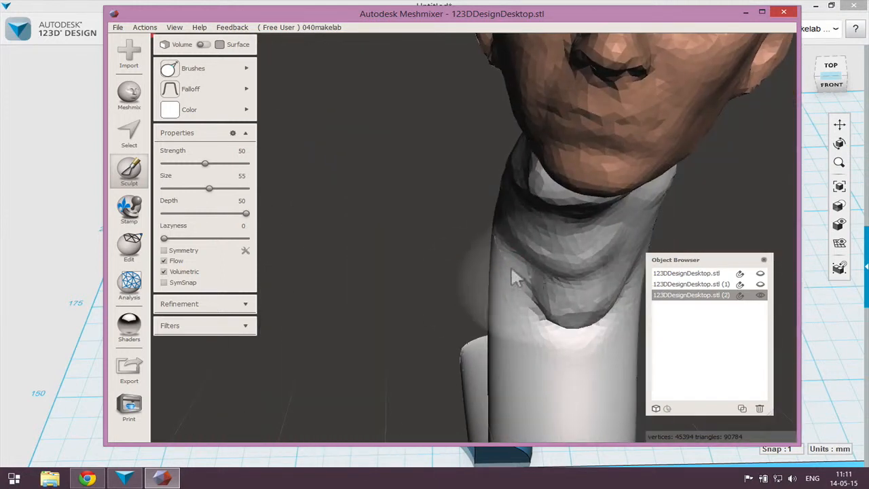
# Step: Pull the side of the neck up towards the jaw with the Drag brush
pyautogui.scroll(3, 452, 277)
pyautogui.scroll(-3, 623, 271)
pyautogui.moveTo(698, 208)
pyautogui.mouseDown(button='right')
pyautogui.moveTo(677, 210)
pyautogui.moveTo(710, 214)
pyautogui.moveTo(602, 224)
pyautogui.moveTo(642, 227)
pyautogui.mouseUp(button='right')
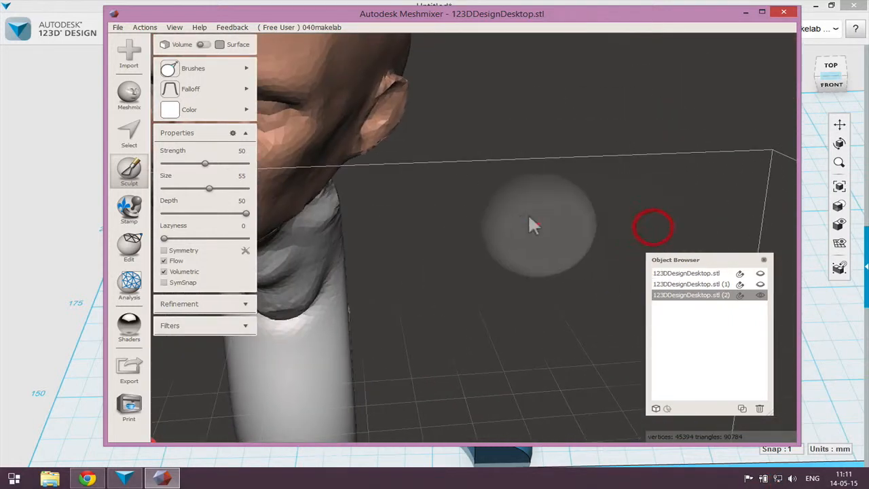
pyautogui.moveTo(442, 209); pyautogui.dragTo(585, 206, button='right')
pyautogui.moveTo(410, 194)
pyautogui.mouseDown()
pyautogui.moveTo(398, 204)
pyautogui.moveTo(402, 222)
pyautogui.moveTo(430, 220)
pyautogui.moveTo(412, 171)
pyautogui.moveTo(421, 167)
pyautogui.mouseUp()
pyautogui.moveTo(424, 222); pyautogui.dragTo(475, 205, button='right')
pyautogui.moveTo(419, 254)
pyautogui.mouseDown(button='right')
pyautogui.moveTo(441, 248)
pyautogui.moveTo(353, 254)
pyautogui.mouseUp(button='right')
# Step: Raise a round bulge on the front of the tube below the neck with the Inflate brush
pyautogui.moveTo(353, 252); pyautogui.dragTo(401, 236, button='middle')
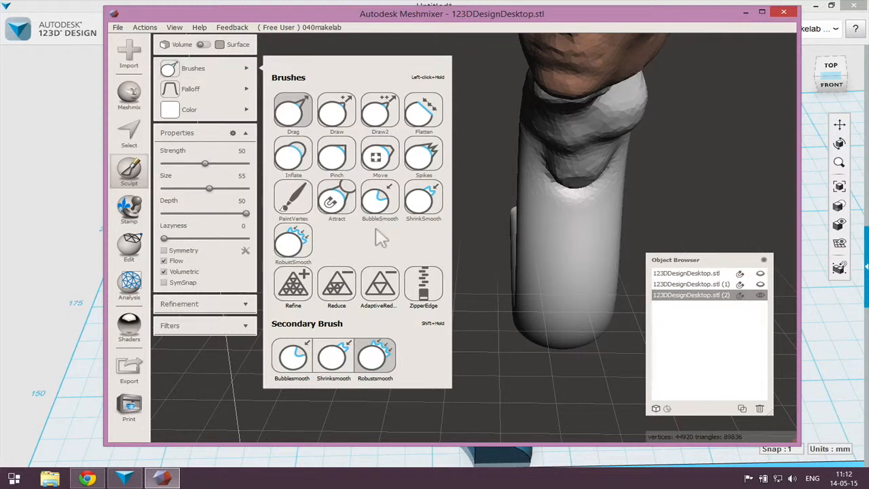
pyautogui.click(292, 155)
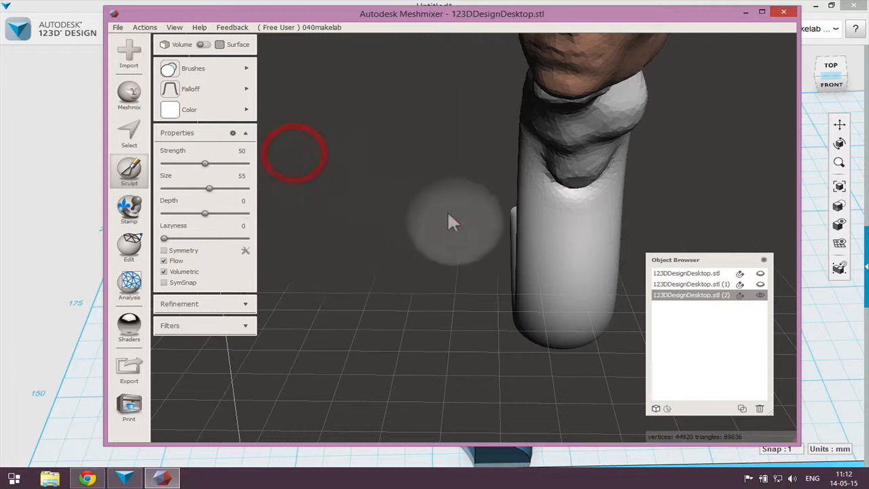
pyautogui.click(566, 261)
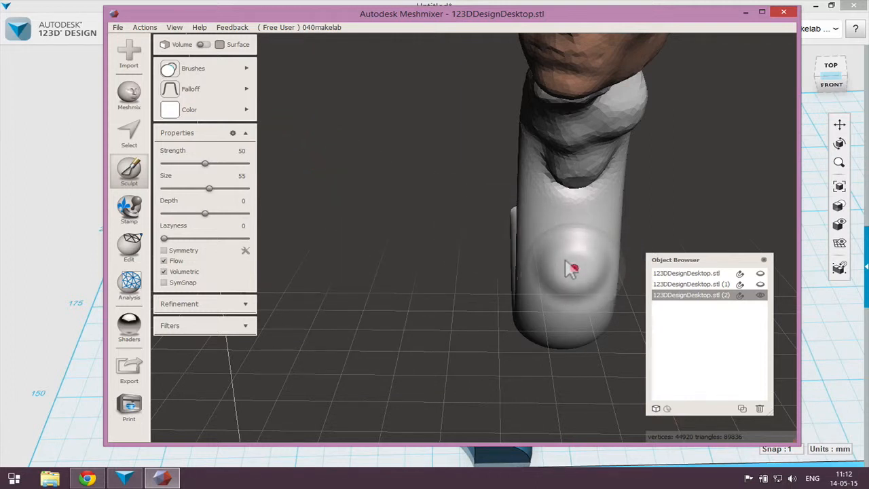
pyautogui.moveTo(565, 260); pyautogui.dragTo(565, 261)
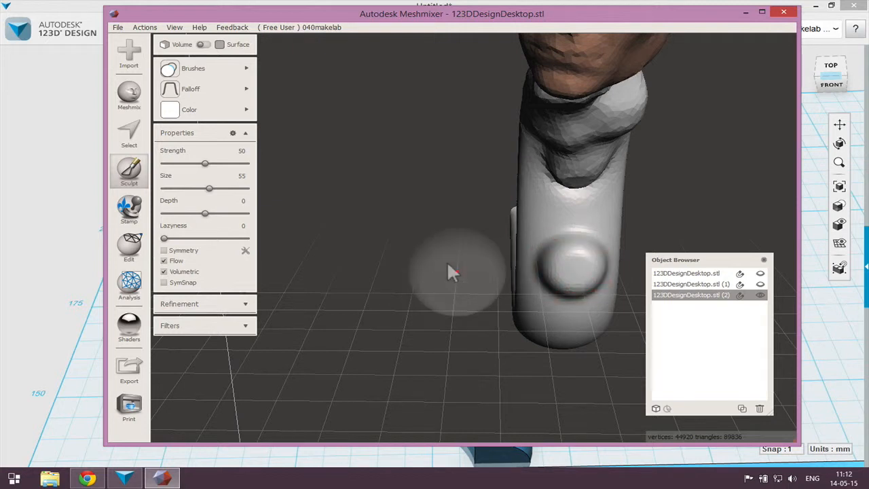
pyautogui.scroll(-1, 437, 229)
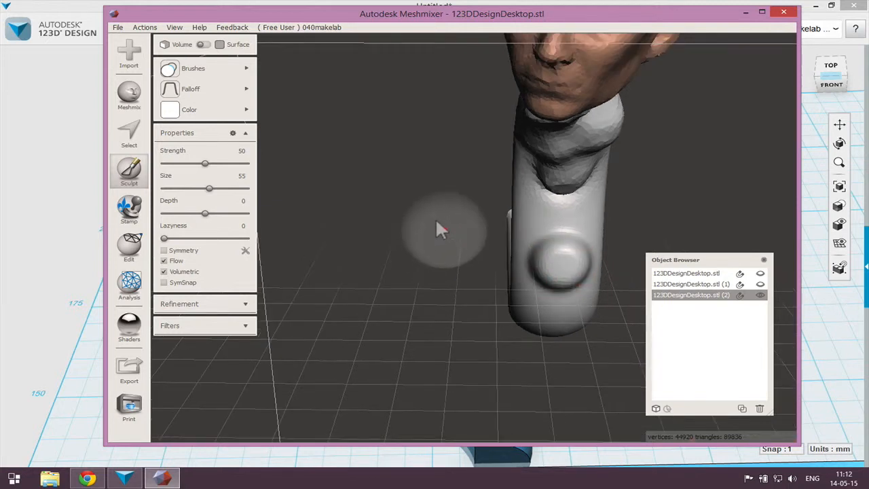
# Step: Choose the Refine sculpting brush and turn on the wireframe display to show the triangles of the head's mesh
pyautogui.click(245, 68)
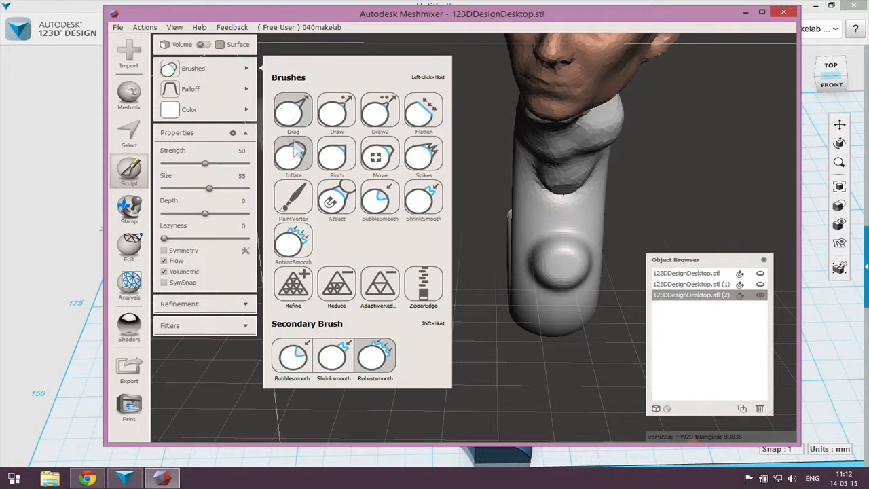
pyautogui.click(302, 169)
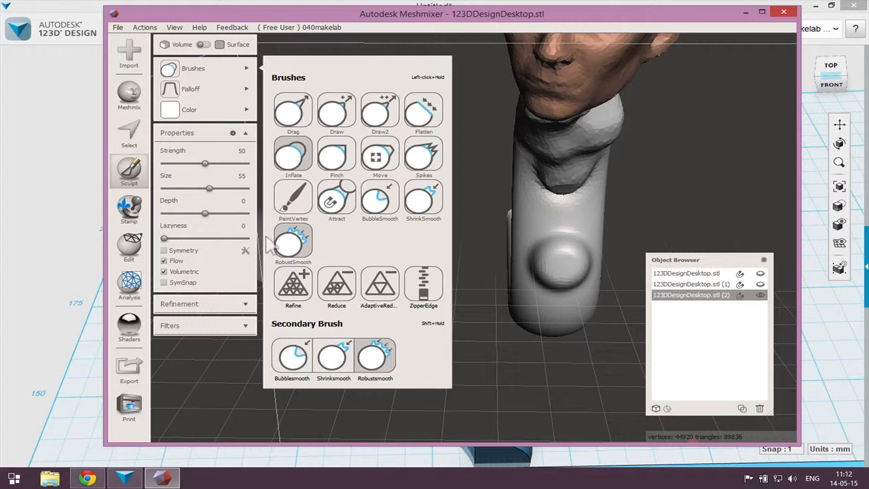
pyautogui.click(292, 285)
pyautogui.moveTo(664, 190); pyautogui.dragTo(683, 126, button='right')
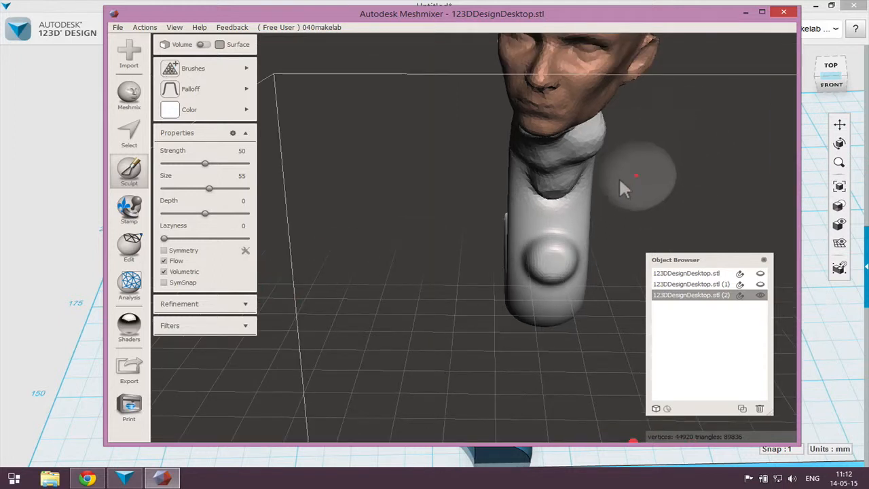
pyautogui.scroll(2, 564, 216)
pyautogui.moveTo(564, 216); pyautogui.dragTo(523, 329, button='middle')
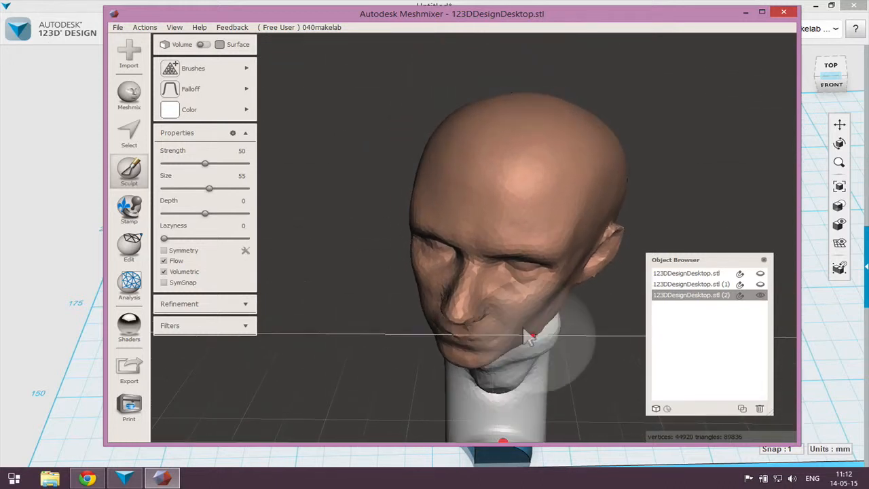
pyautogui.scroll(3, 462, 195)
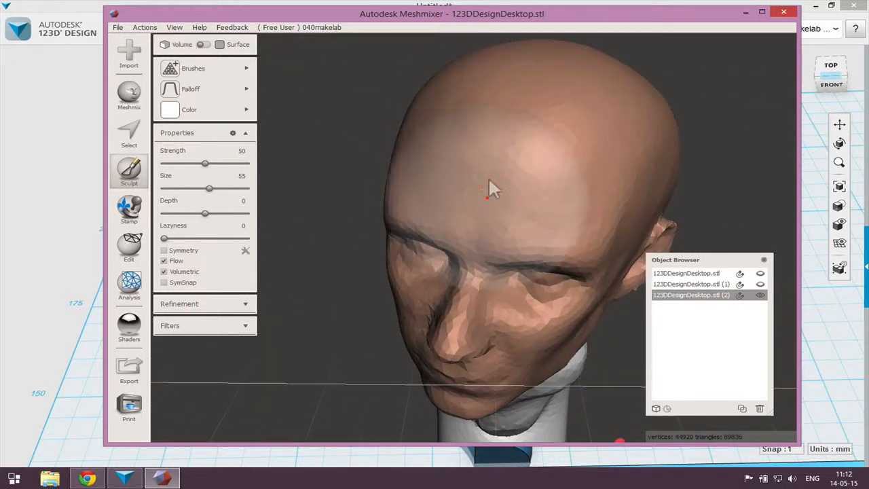
pyautogui.scroll(2, 498, 159)
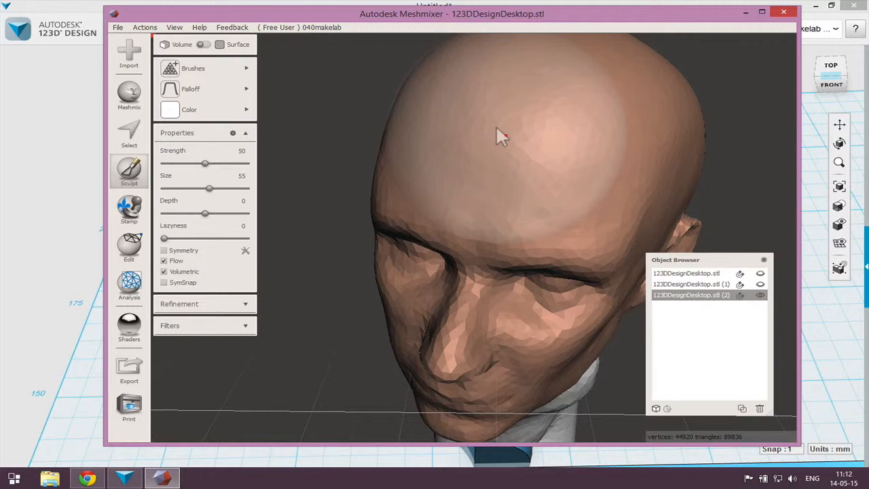
pyautogui.press('w')
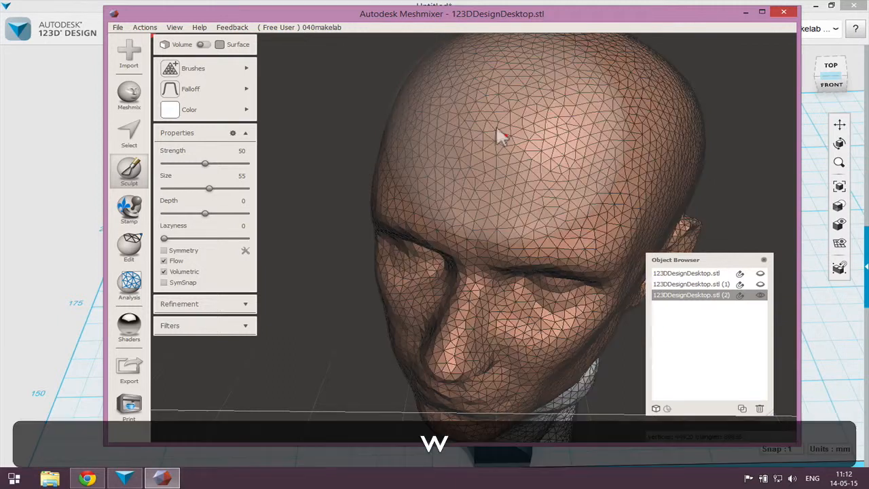
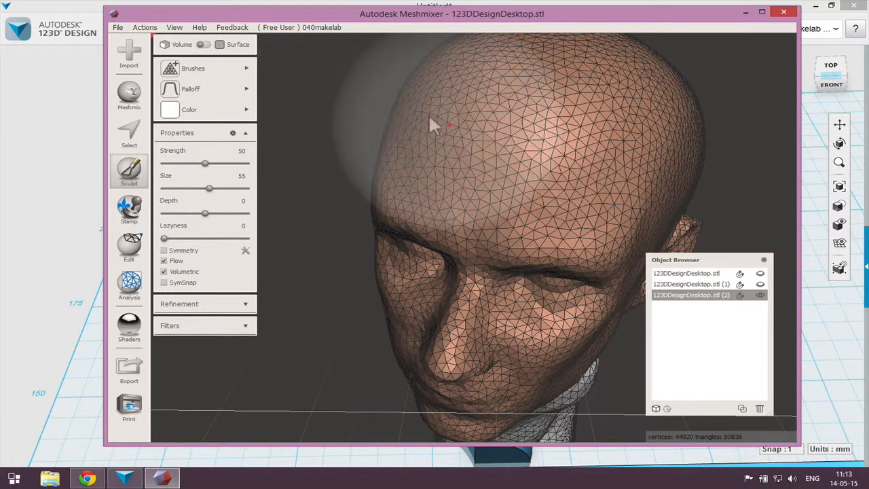
# Step: Set the brush size to 30 and refine a small patch of mesh in the middle of the forehead
pyautogui.moveTo(220, 71)
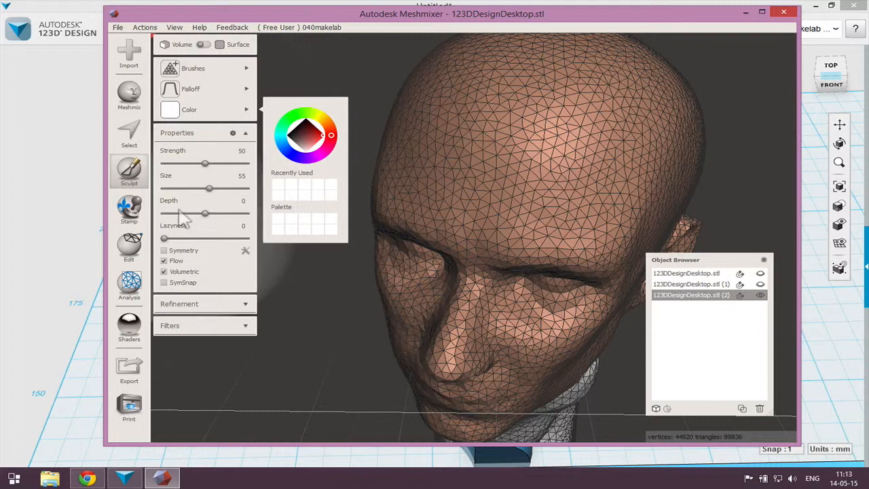
pyautogui.moveTo(208, 189); pyautogui.dragTo(189, 188)
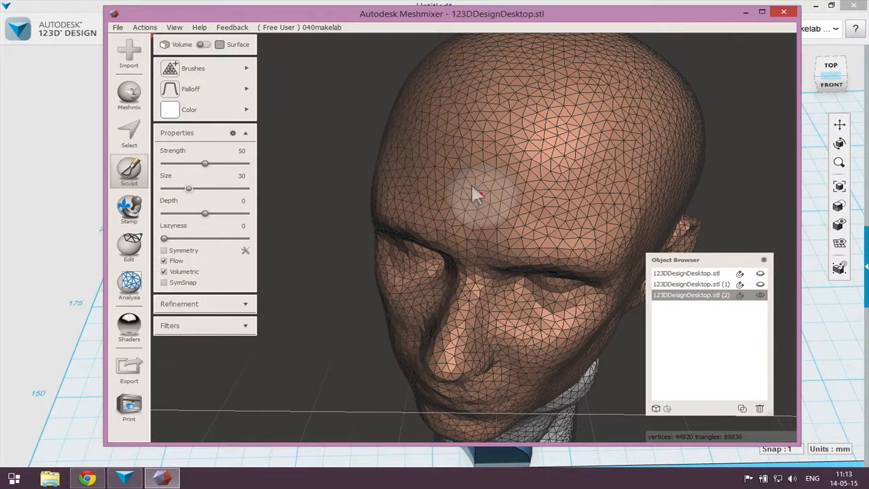
pyautogui.scroll(1, 479, 202)
pyautogui.scroll(1, 480, 201)
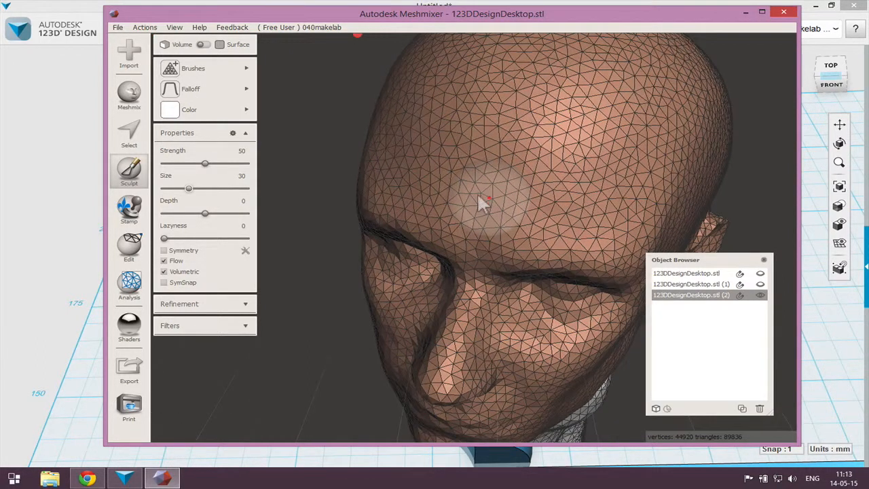
pyautogui.moveTo(489, 188); pyautogui.dragTo(495, 165)
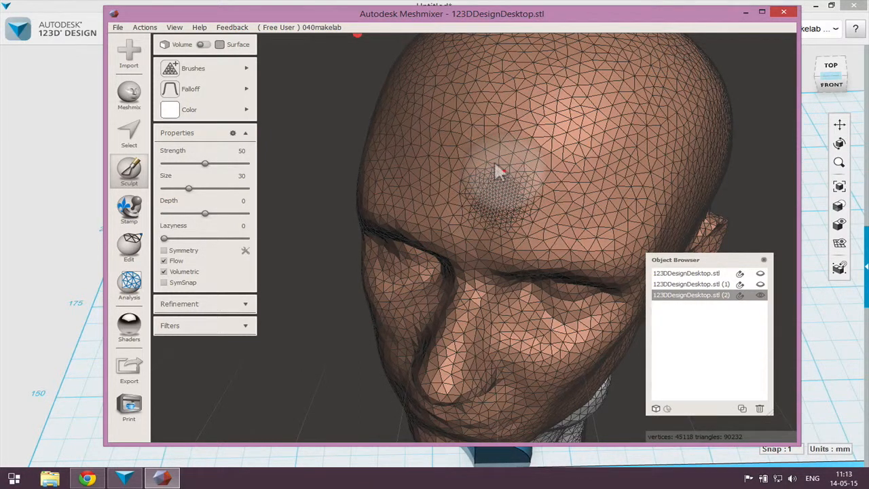
pyautogui.hotkey('ctrl', 'z')
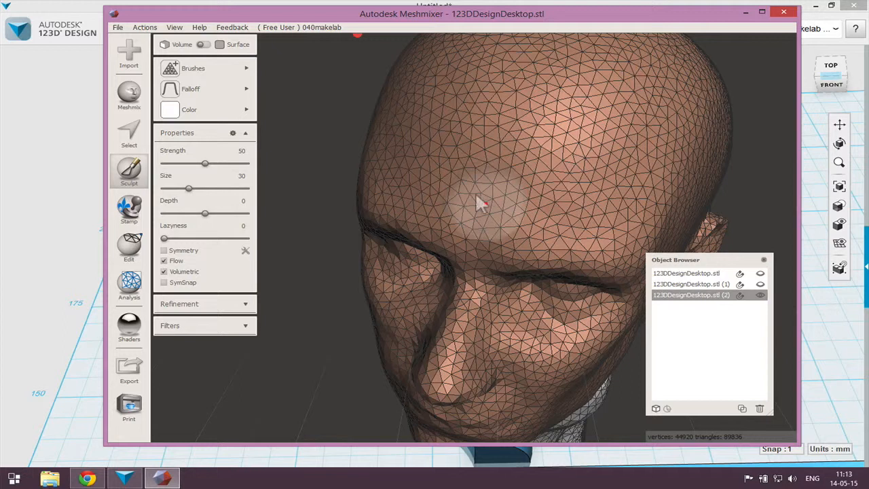
pyautogui.click(197, 68)
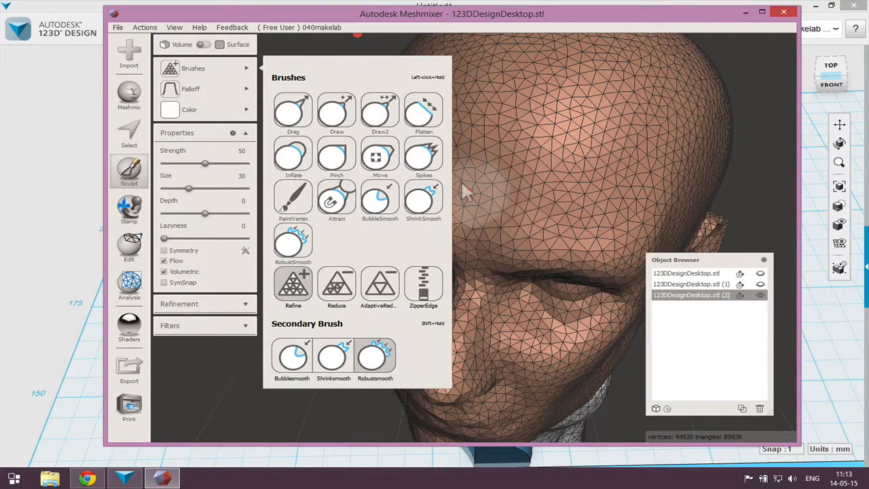
pyautogui.moveTo(467, 182)
pyautogui.mouseDown()
pyautogui.moveTo(475, 194)
pyautogui.moveTo(496, 173)
pyautogui.mouseUp()
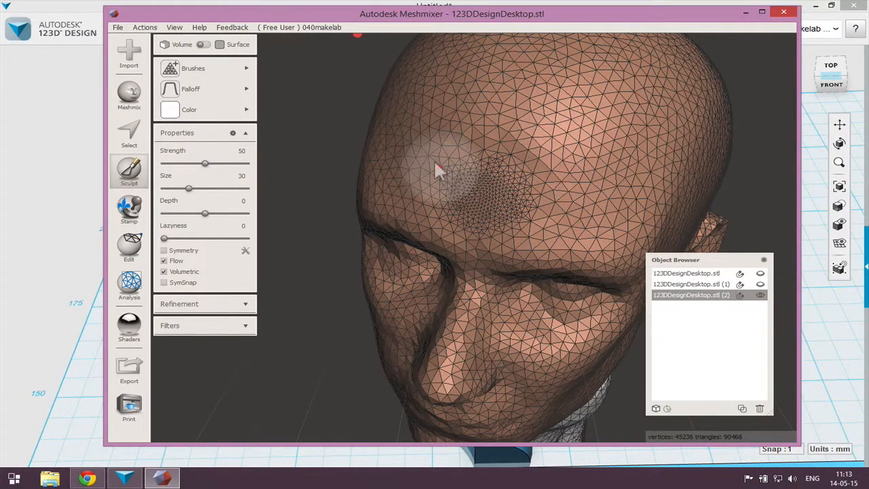
# Step: Work over the refined forehead patch with a short stroke of the Drag brush
pyautogui.scroll(2, 484, 197)
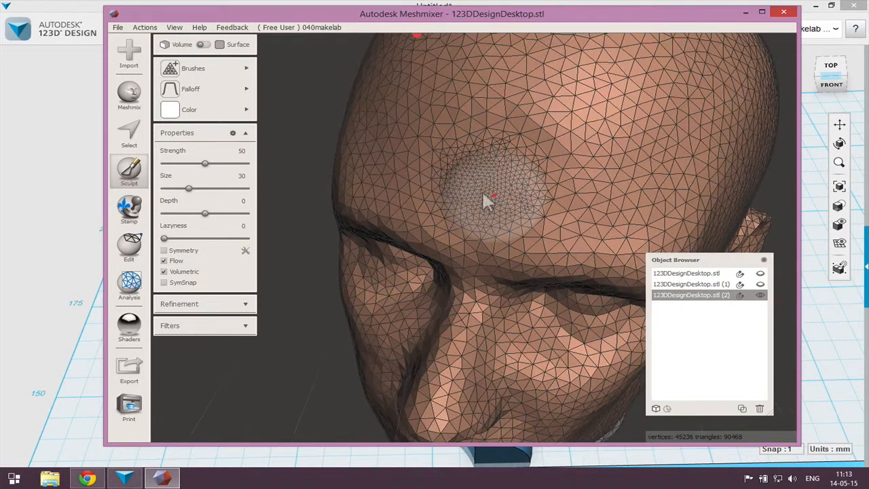
pyautogui.scroll(4, 486, 200)
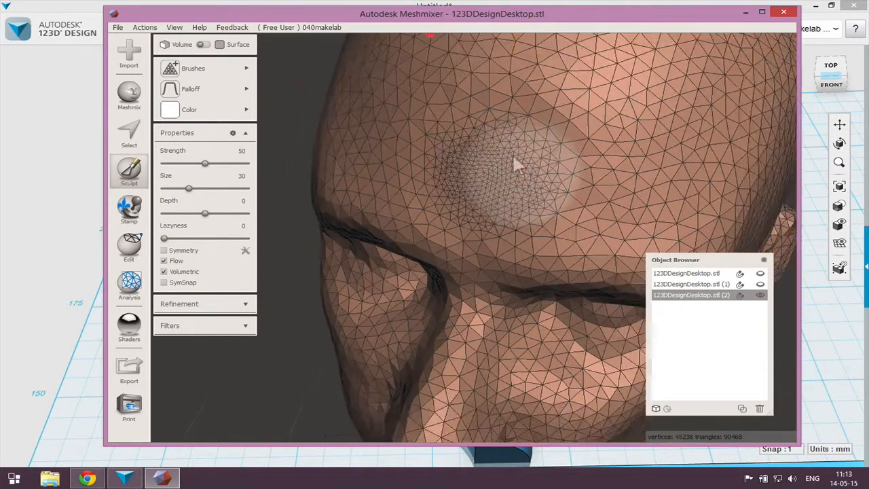
pyautogui.scroll(-3, 514, 164)
pyautogui.moveTo(214, 68)
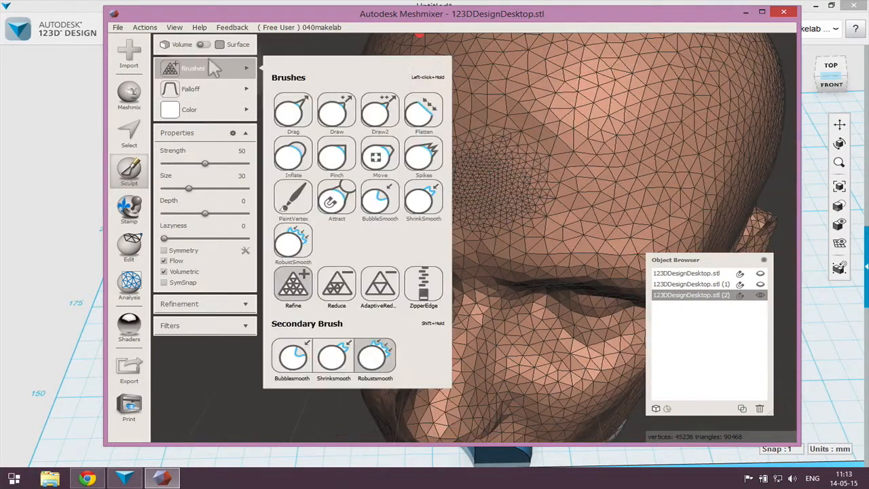
pyautogui.click(293, 111)
pyautogui.moveTo(481, 170); pyautogui.dragTo(489, 184)
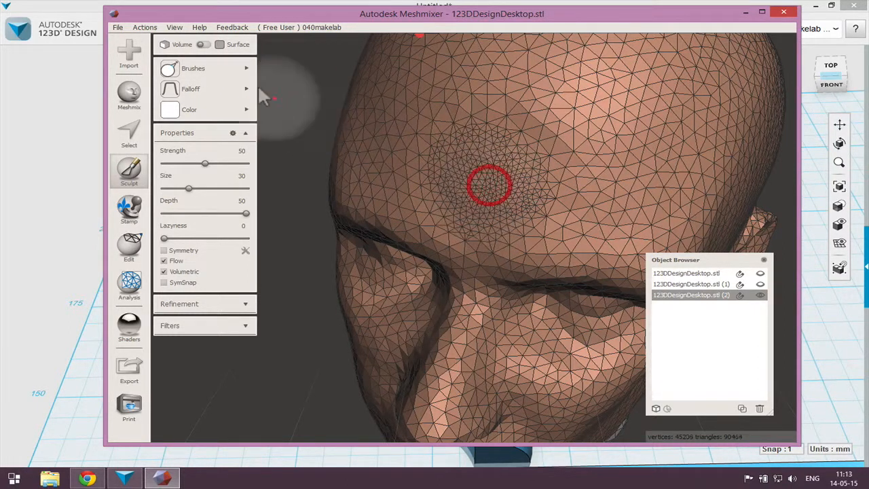
# Step: Raise a round bump on the refined forehead patch with the Inflate brush
pyautogui.moveTo(249, 68)
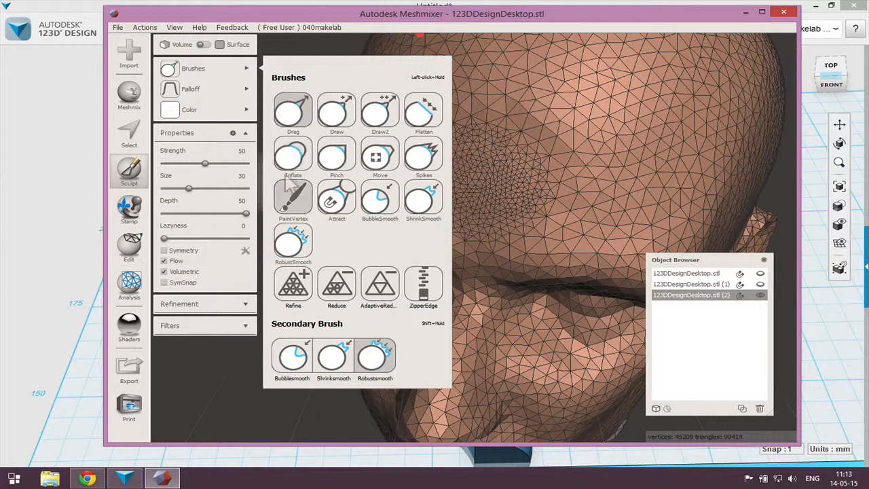
pyautogui.click(294, 156)
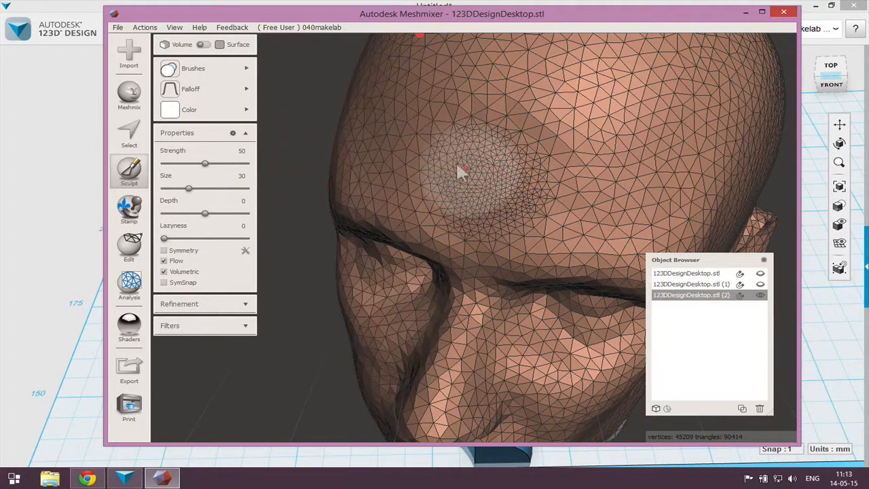
pyautogui.moveTo(481, 182); pyautogui.dragTo(480, 175)
# Step: Coarsen the mesh on and around the forehead bump with the Reduce brush
pyautogui.scroll(2, 496, 173)
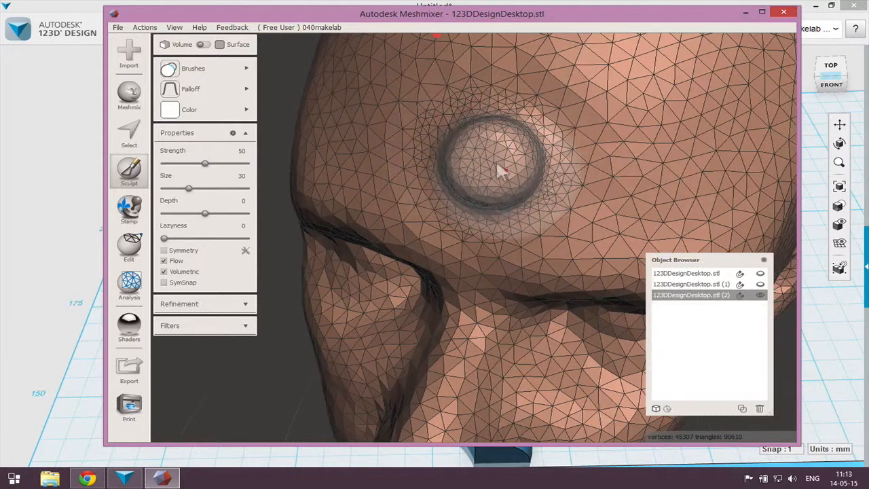
pyautogui.scroll(-2, 544, 236)
pyautogui.scroll(-2, 537, 272)
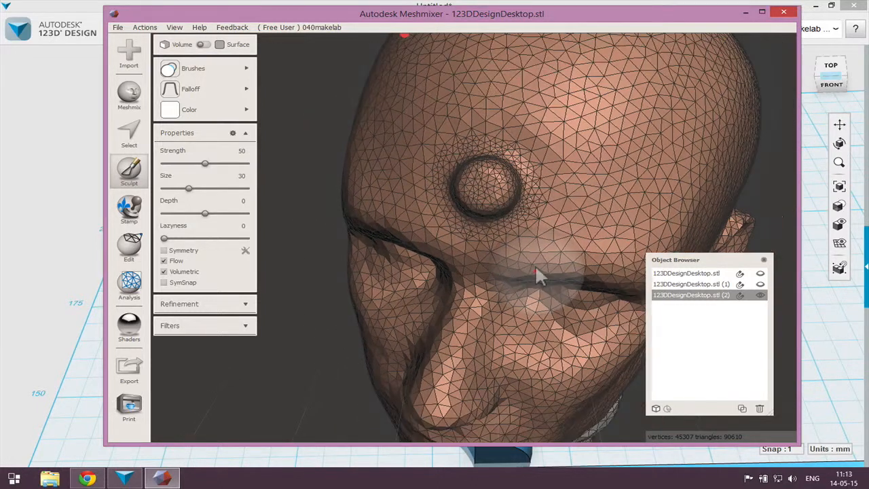
pyautogui.scroll(-3, 536, 273)
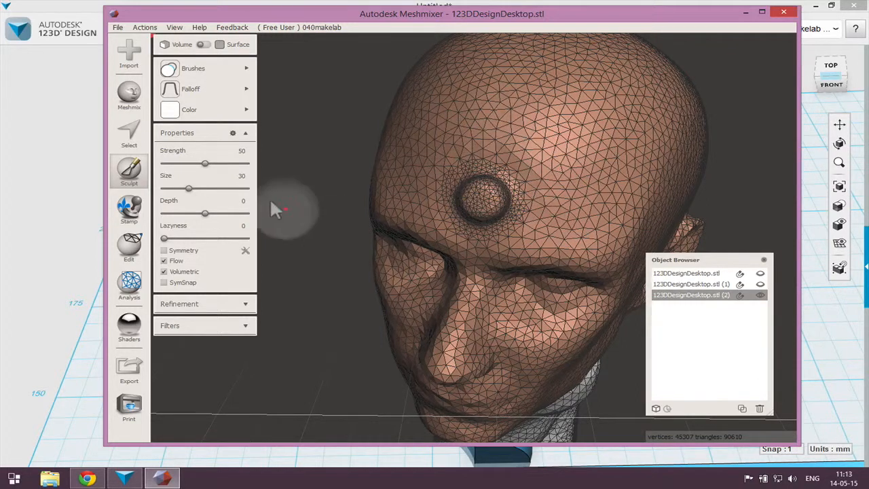
pyautogui.moveTo(204, 68)
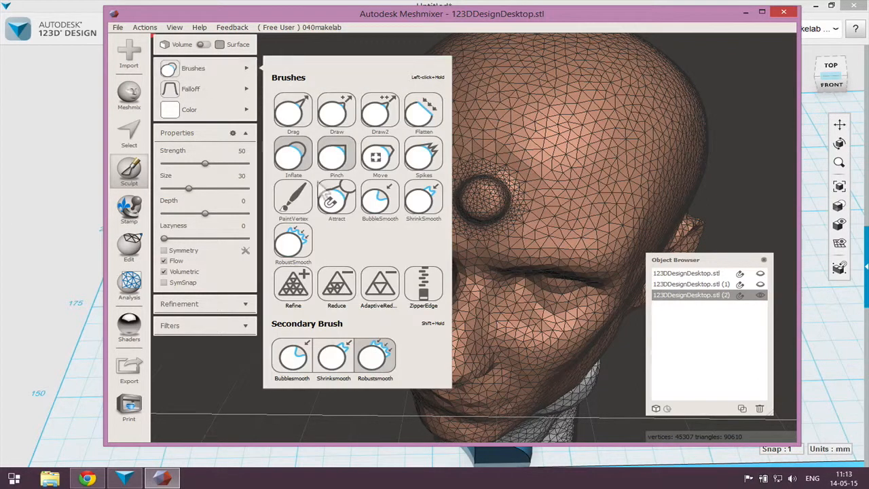
pyautogui.click(332, 289)
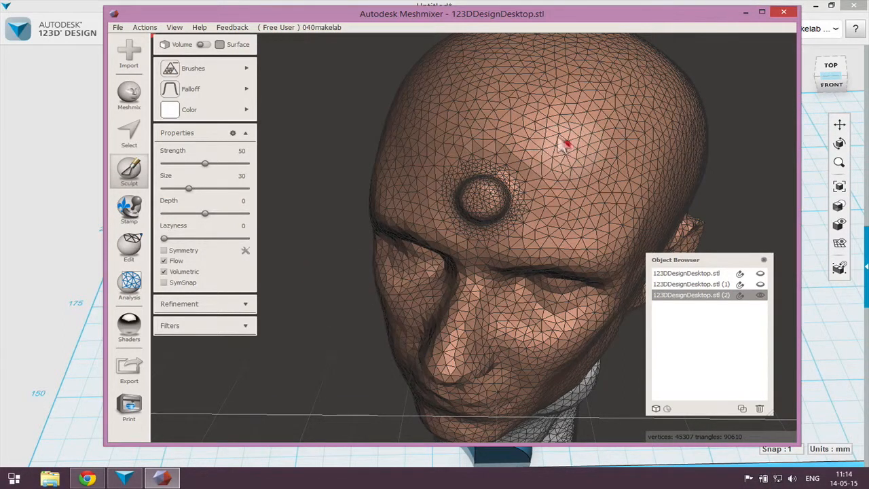
pyautogui.moveTo(475, 198)
pyautogui.mouseDown()
pyautogui.moveTo(471, 208)
pyautogui.moveTo(529, 200)
pyautogui.moveTo(489, 178)
pyautogui.moveTo(456, 191)
pyautogui.moveTo(482, 231)
pyautogui.moveTo(507, 188)
pyautogui.moveTo(481, 178)
pyautogui.moveTo(481, 208)
pyautogui.mouseUp()
pyautogui.scroll(3, 539, 181)
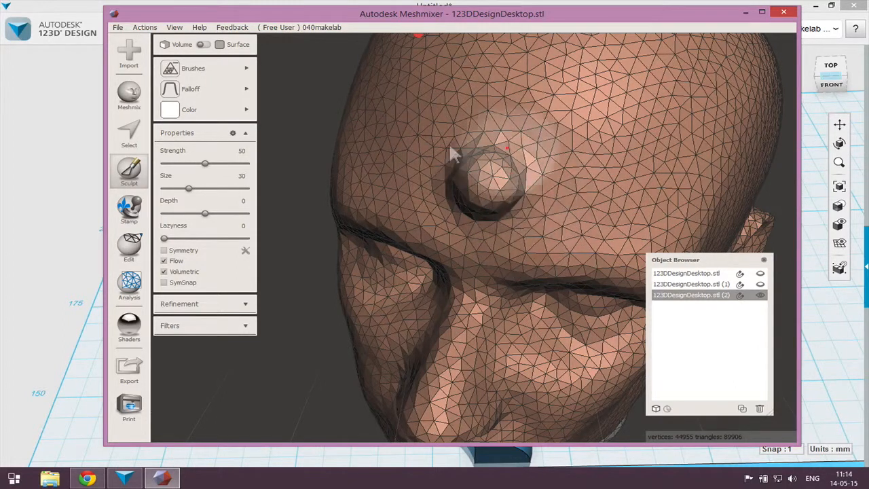
# Step: Start a Plane Cut on the head-and-tube object and lower the cutting plane to the lower part of the upright tube
pyautogui.scroll(-4, 535, 267)
pyautogui.scroll(-3, 506, 343)
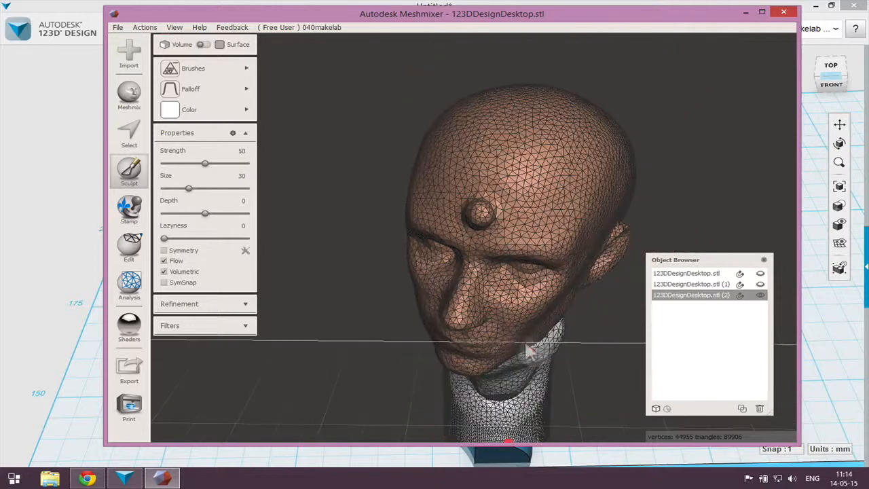
pyautogui.moveTo(580, 328); pyautogui.dragTo(552, 309, button='right')
pyautogui.moveTo(324, 367); pyautogui.dragTo(302, 343, button='right')
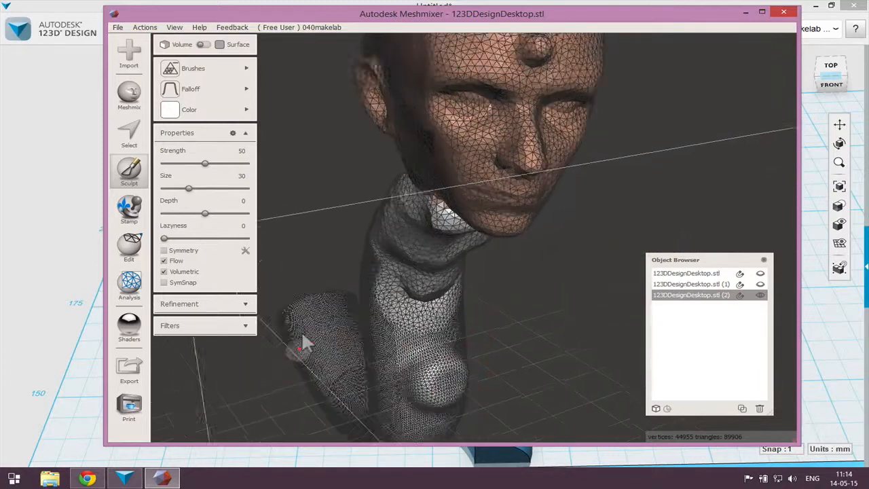
pyautogui.scroll(6, 301, 340)
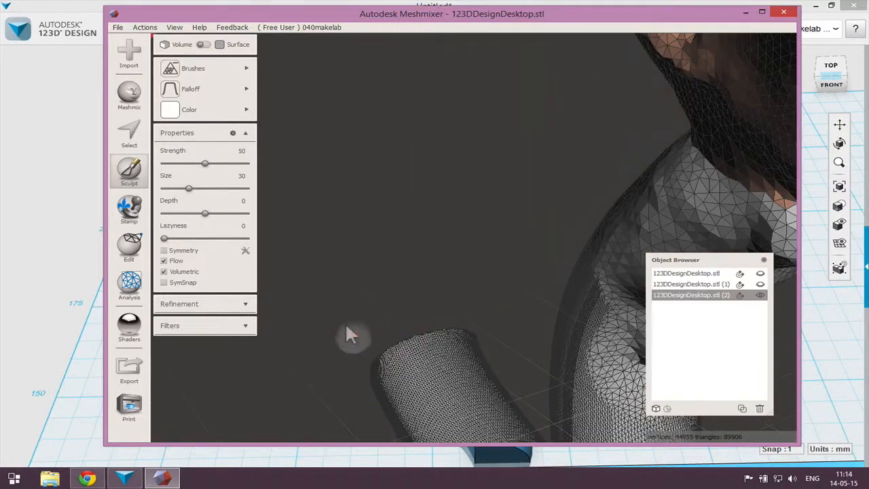
pyautogui.scroll(-6, 367, 292)
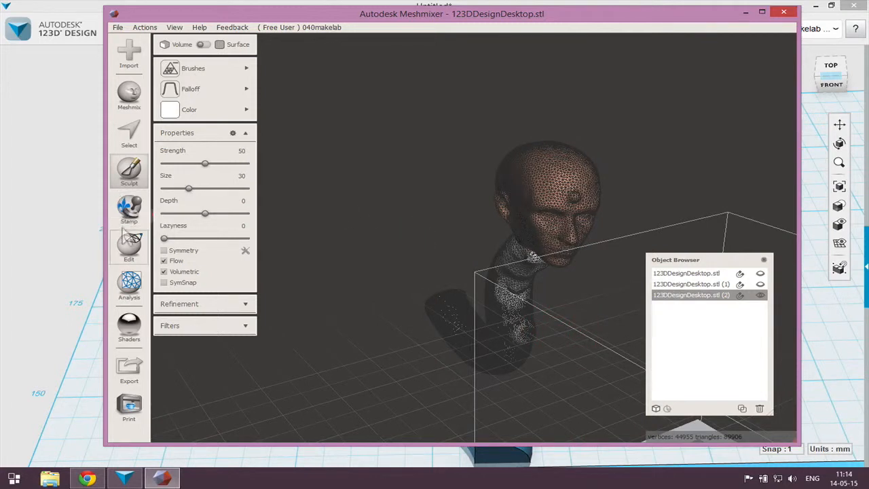
pyautogui.click(129, 246)
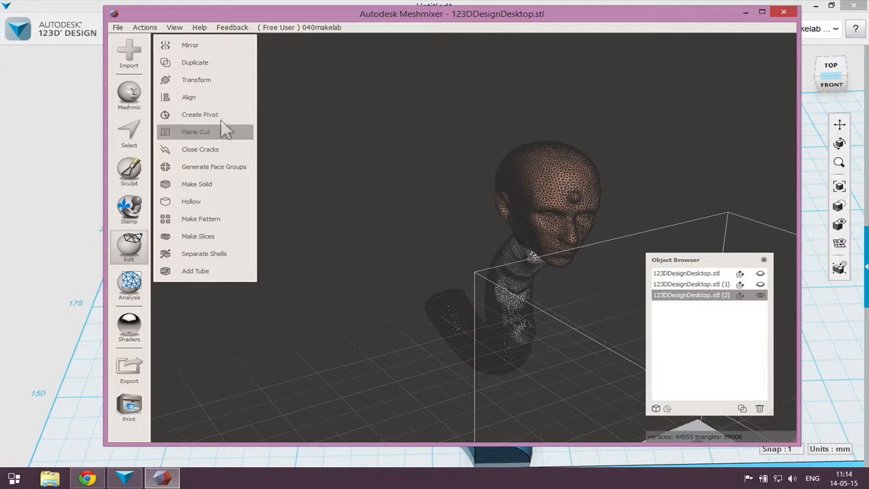
pyautogui.click(226, 131)
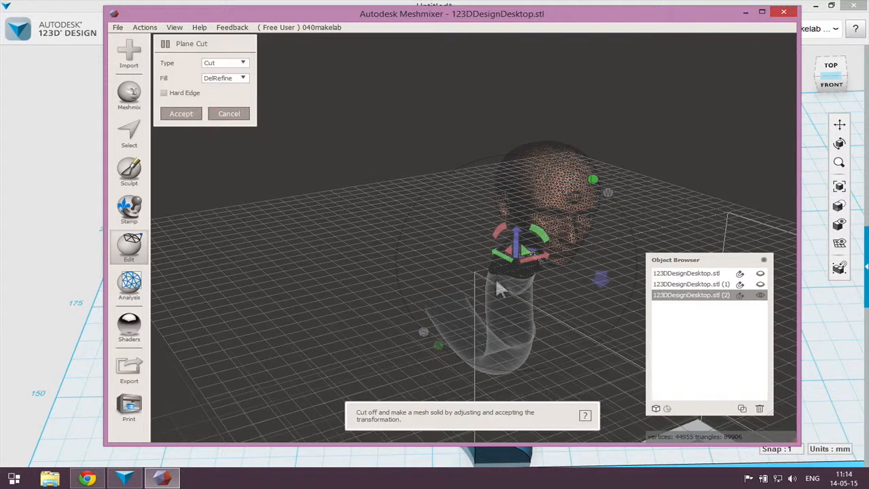
pyautogui.scroll(5, 565, 231)
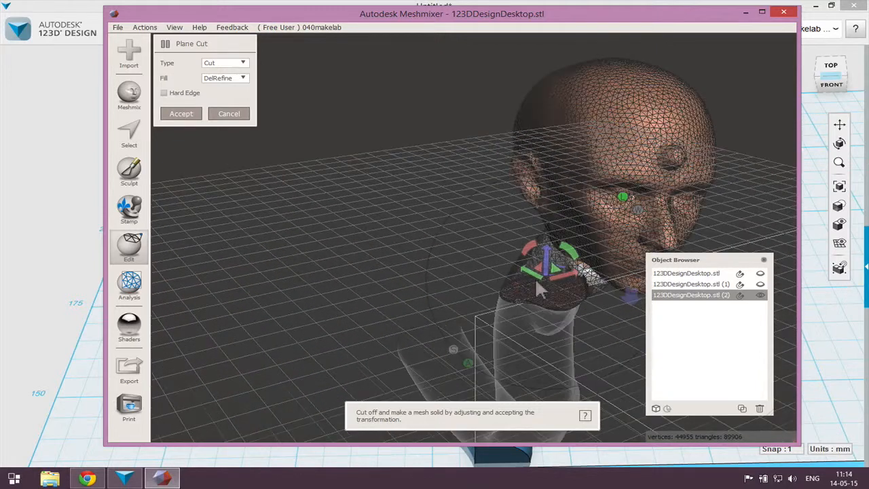
pyautogui.moveTo(543, 257); pyautogui.dragTo(513, 341)
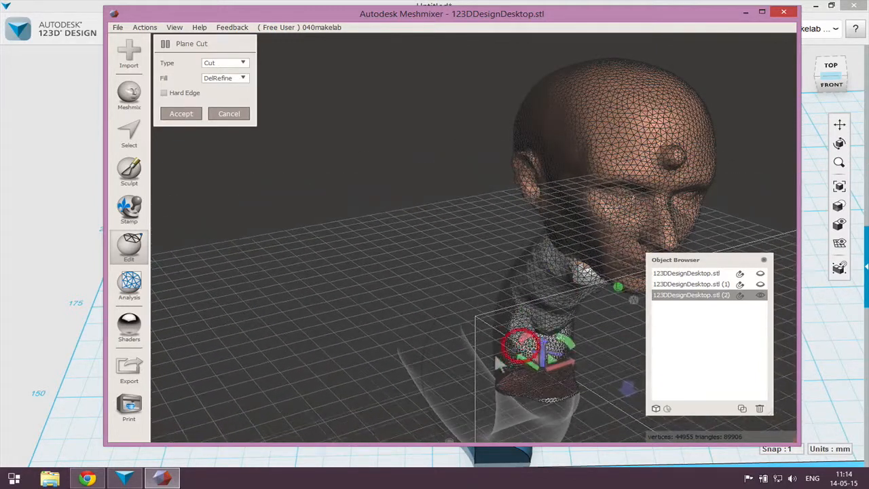
# Step: Cut off the curved tube section below the plane, using the Cut type with DelRefine fill
pyautogui.scroll(-3, 501, 365)
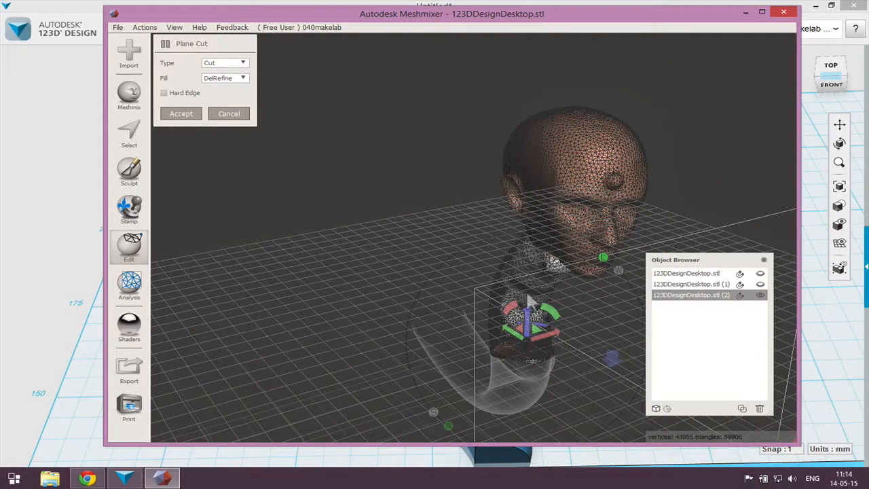
pyautogui.click(226, 63)
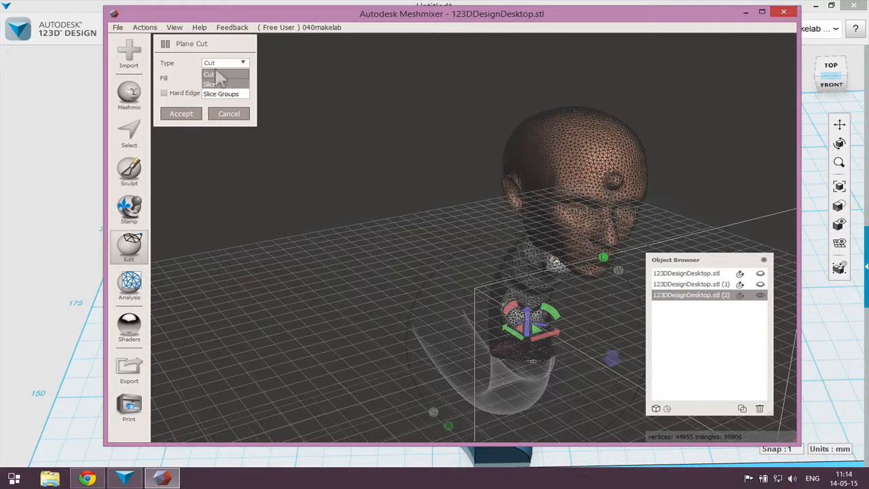
pyautogui.click(217, 69)
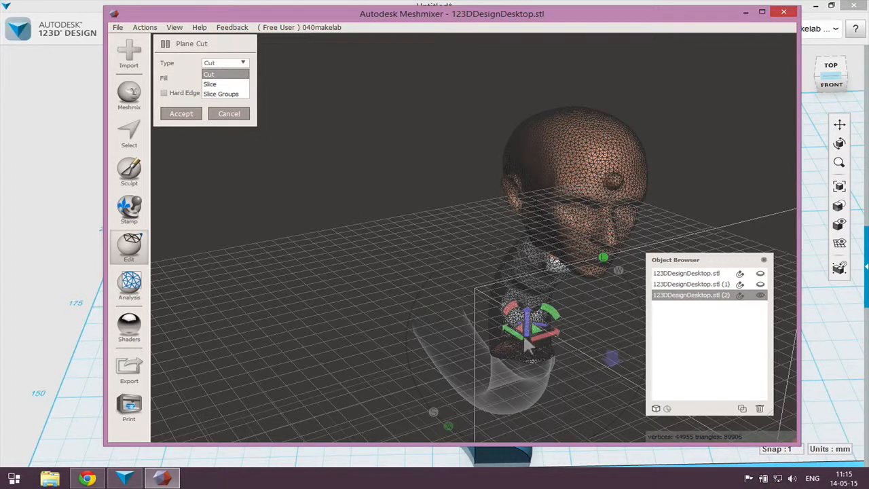
pyautogui.click(182, 113)
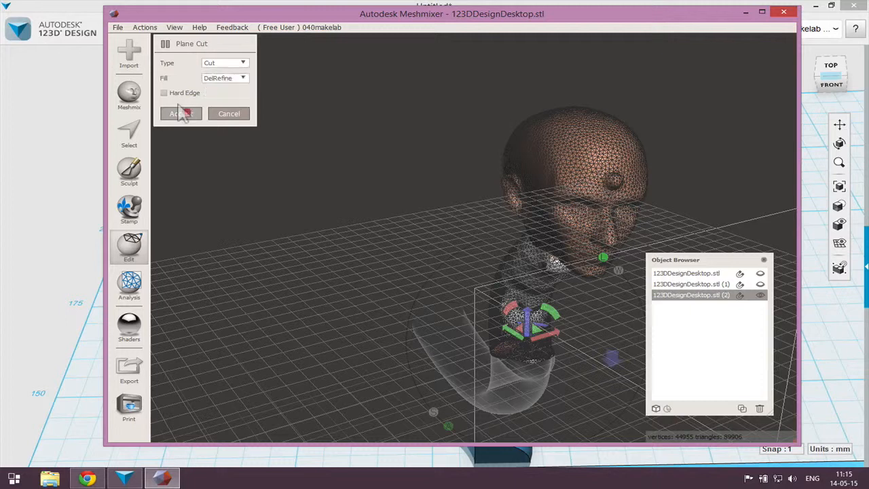
pyautogui.click(182, 114)
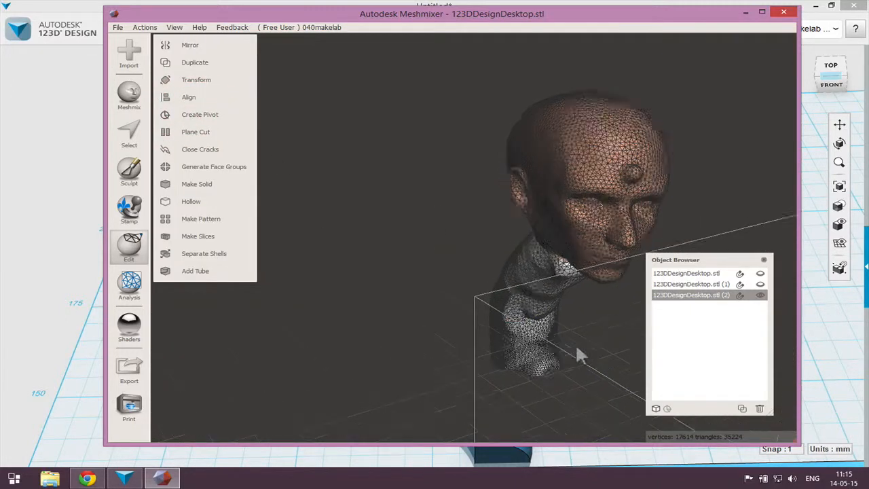
# Step: Delete the objects 123DDesignDesktop.stl and 123DDesignDesktop.stl (1), leaving only the head-and-tube object
pyautogui.click(699, 284)
pyautogui.click(701, 274)
pyautogui.click(698, 284)
pyautogui.click(701, 273)
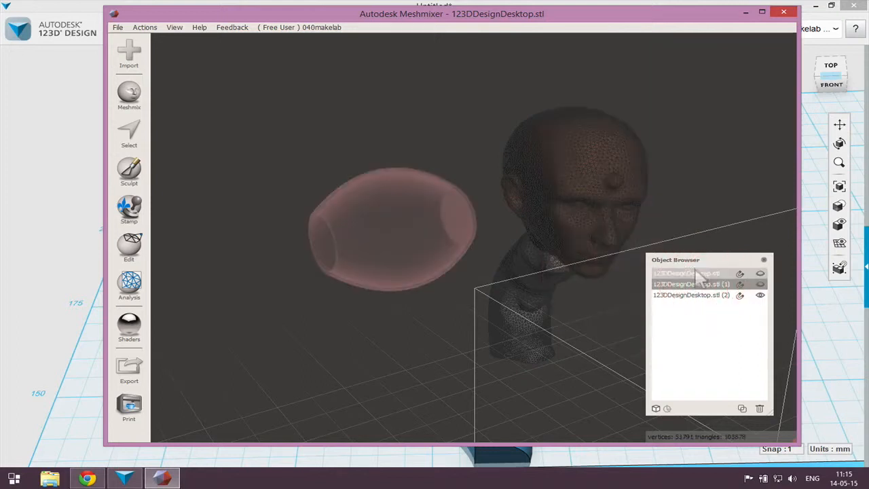
pyautogui.click(699, 283)
pyautogui.click(700, 274)
pyautogui.click(760, 409)
pyautogui.click(692, 273)
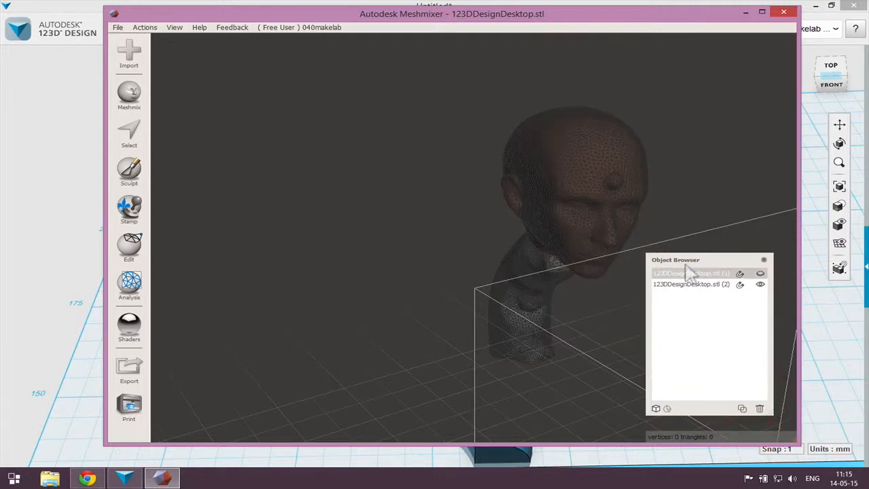
pyautogui.click(759, 408)
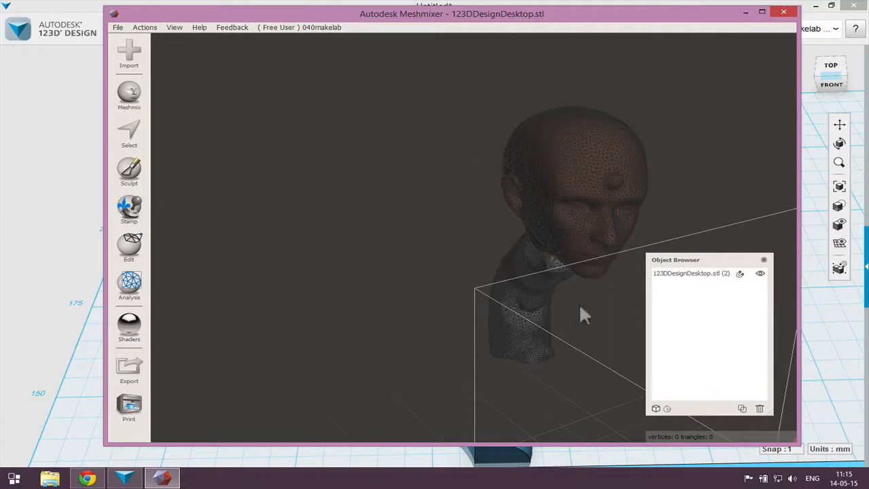
# Step: Place the head-and-tube object on the printer bed with Layout/Packing, using 2D Move & Rotate, Fastest, Centered and Circular
pyautogui.click(687, 273)
pyautogui.moveTo(552, 333); pyautogui.dragTo(544, 310, button='right')
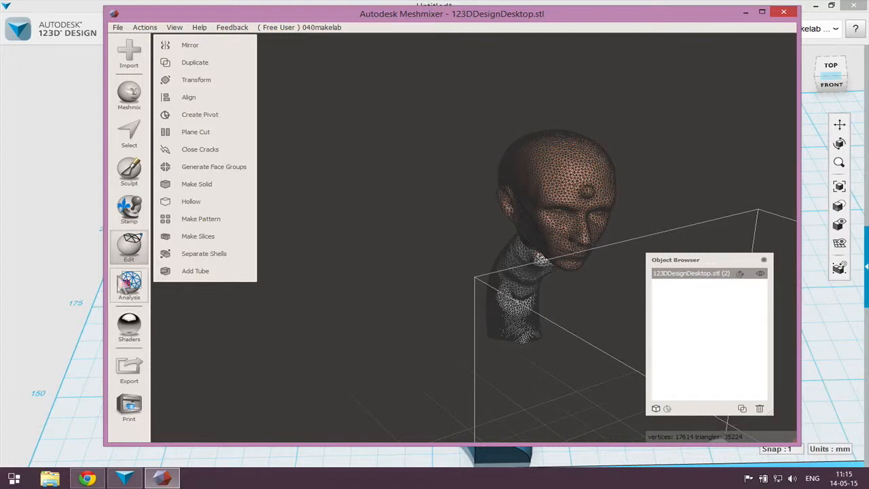
pyautogui.click(129, 284)
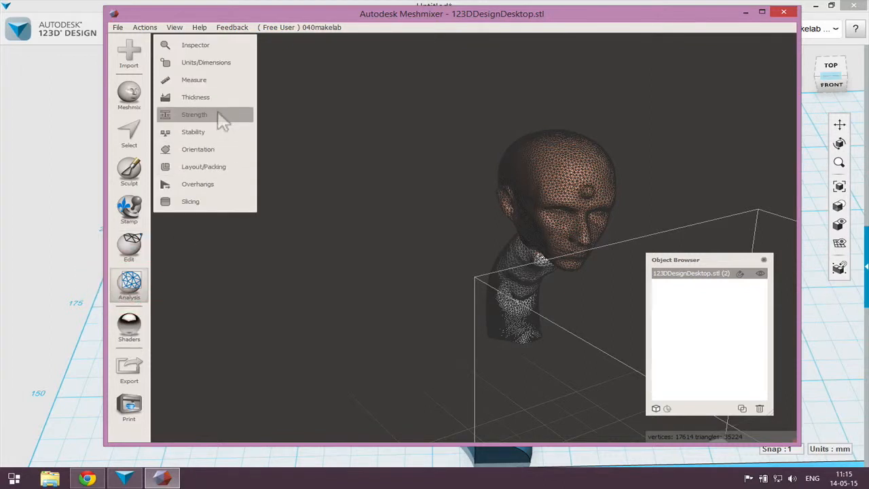
pyautogui.click(204, 167)
pyautogui.scroll(-5, 493, 240)
pyautogui.moveTo(600, 350); pyautogui.dragTo(496, 274, button='middle')
pyautogui.scroll(2, 549, 337)
pyautogui.scroll(5, 548, 334)
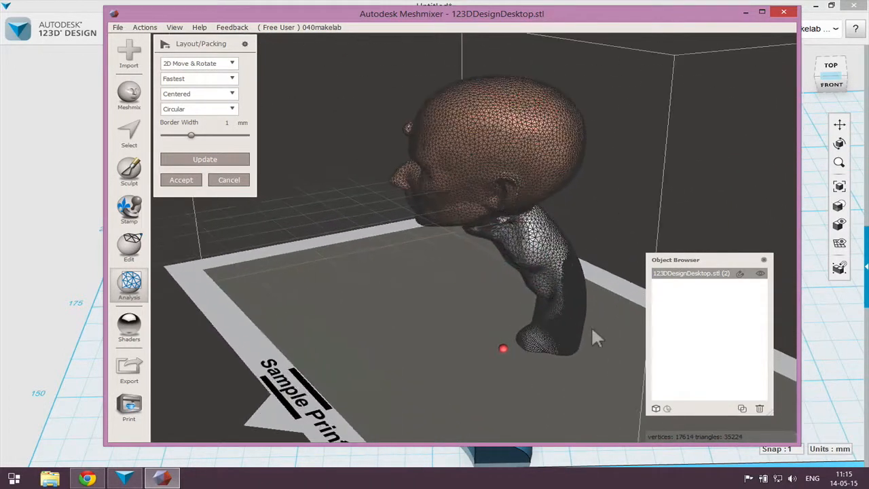
pyautogui.scroll(3, 593, 337)
pyautogui.scroll(-2, 495, 304)
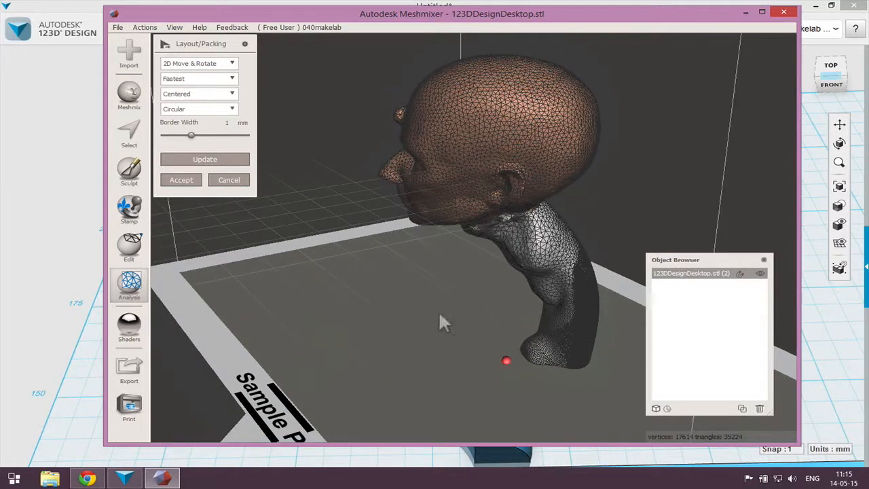
pyautogui.scroll(-4, 360, 291)
pyautogui.moveTo(393, 276); pyautogui.dragTo(358, 303, button='middle')
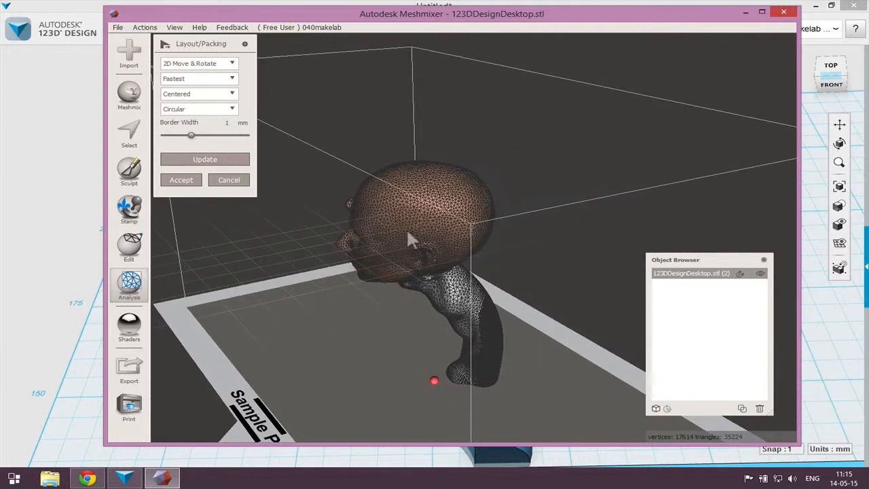
pyautogui.click(190, 180)
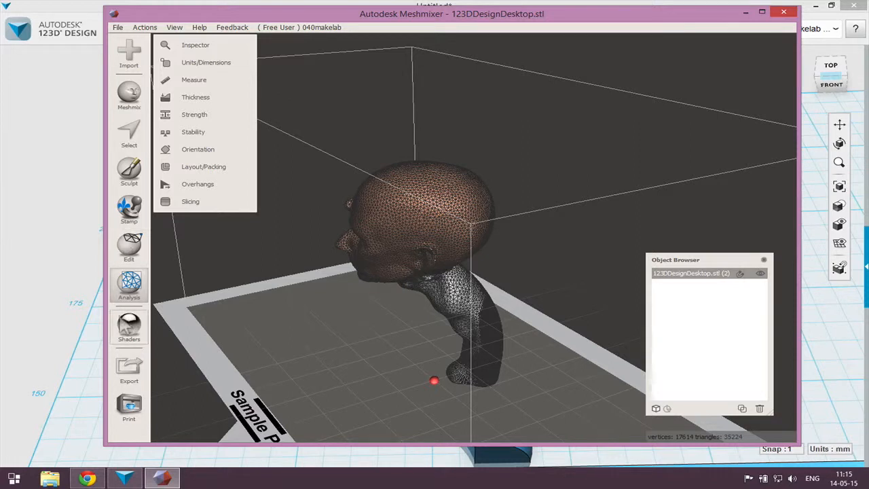
# Step: Apply the shiny dark gold shader to the head-and-tube object
pyautogui.click(129, 325)
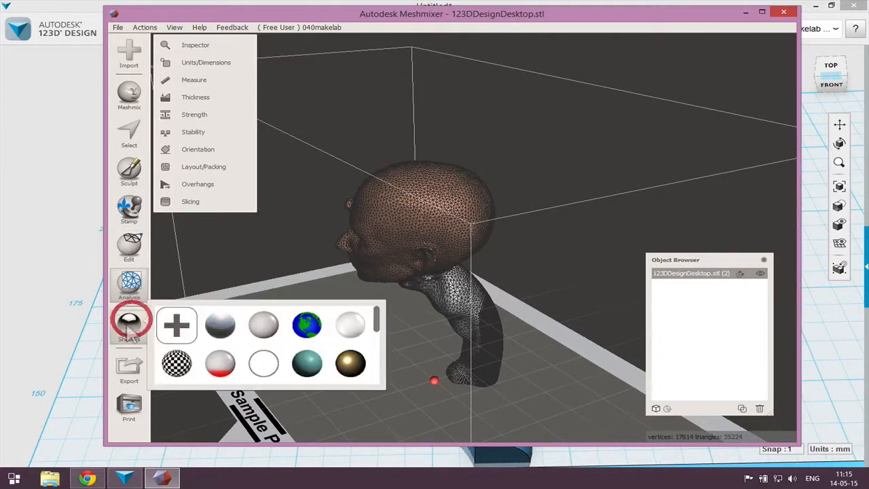
pyautogui.moveTo(351, 363); pyautogui.dragTo(468, 199)
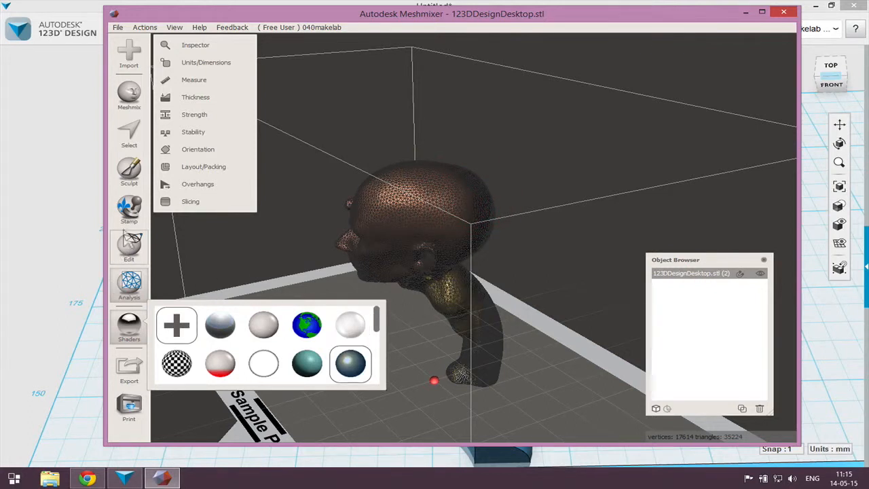
# Step: Analyze the object's overhangs with an angle threshold of 25 and generate printing supports for them
pyautogui.click(192, 182)
pyautogui.scroll(2, 390, 305)
pyautogui.moveTo(348, 331); pyautogui.dragTo(375, 288, button='middle')
pyautogui.moveTo(381, 295); pyautogui.dragTo(378, 295, button='right')
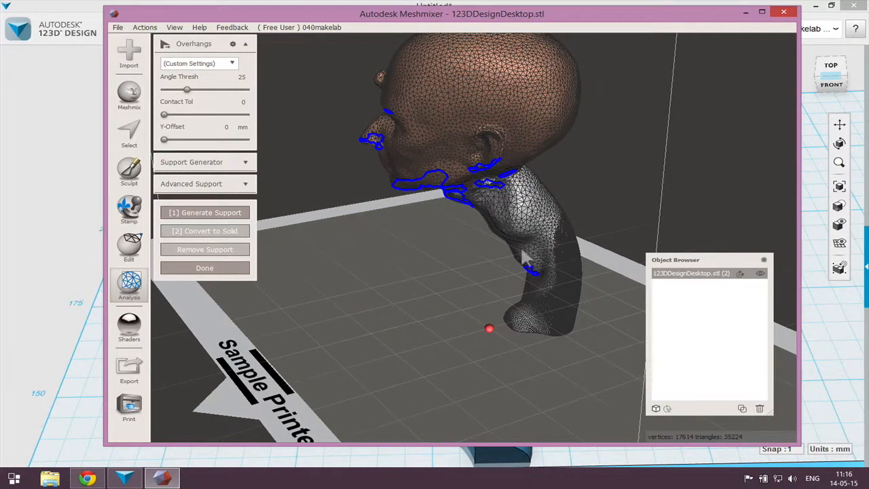
pyautogui.scroll(-4, 419, 224)
pyautogui.scroll(5, 420, 224)
pyautogui.click(202, 213)
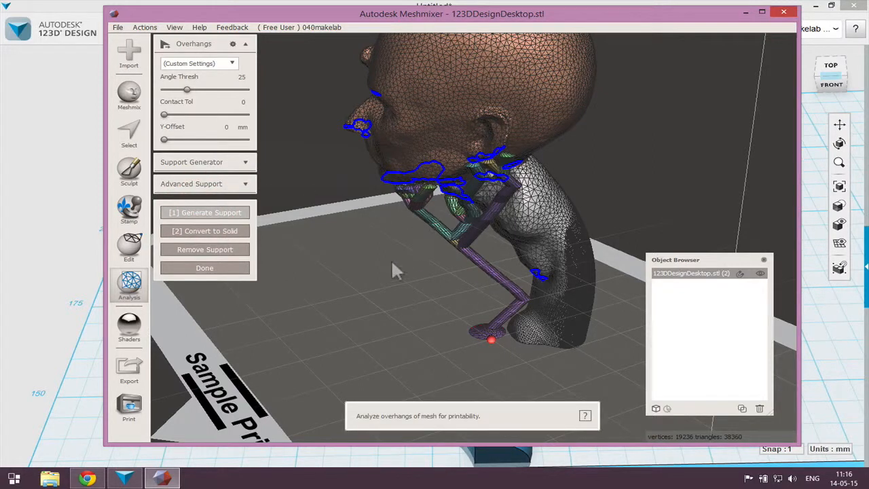
pyautogui.click(202, 268)
pyautogui.scroll(3, 446, 325)
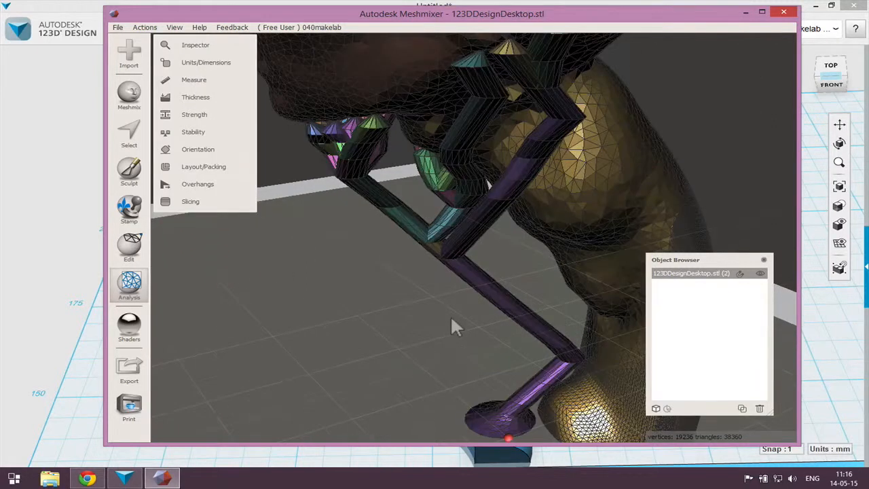
pyautogui.scroll(-4, 453, 314)
pyautogui.moveTo(453, 314); pyautogui.dragTo(430, 299, button='right')
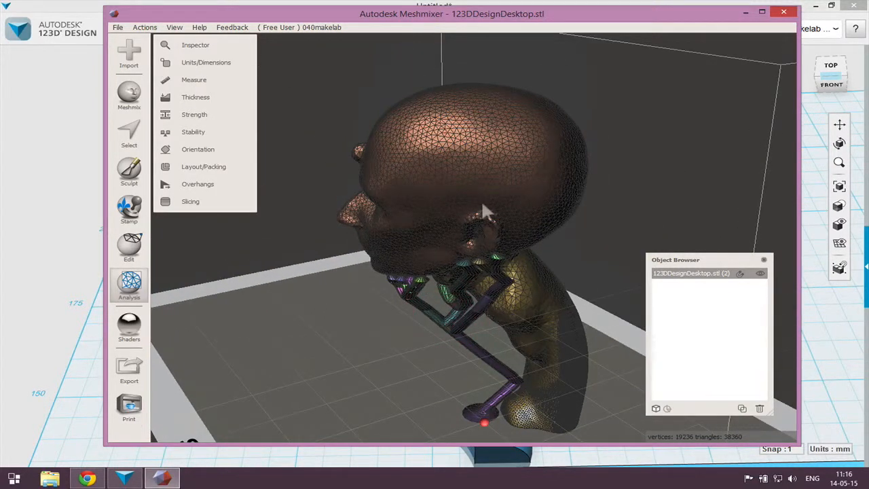
pyautogui.click(129, 132)
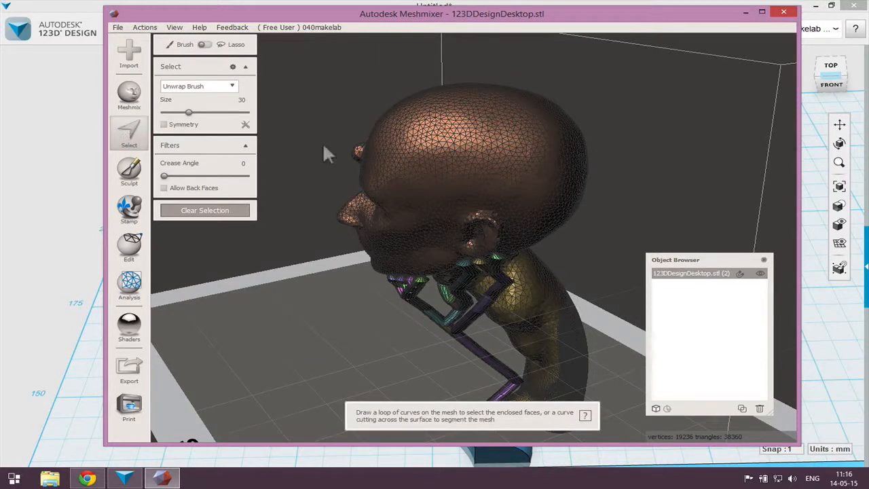
pyautogui.doubleClick(462, 141)
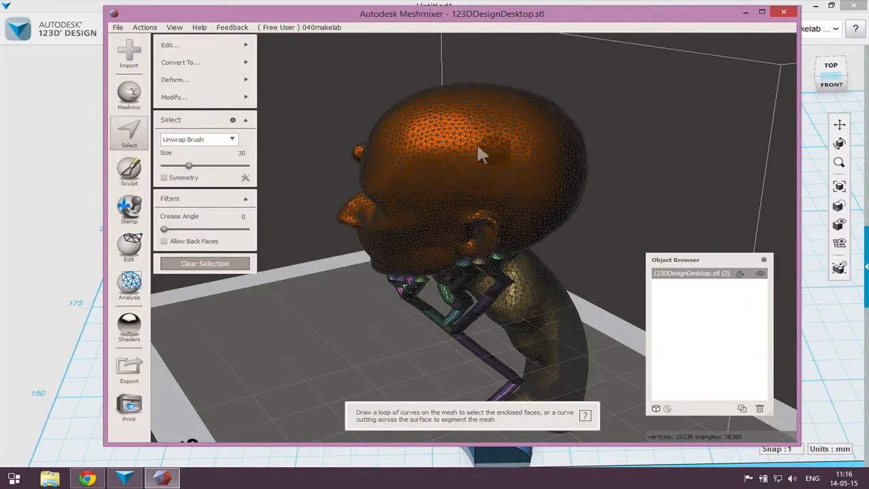
pyautogui.scroll(3, 581, 310)
pyautogui.moveTo(581, 311); pyautogui.dragTo(560, 235, button='middle')
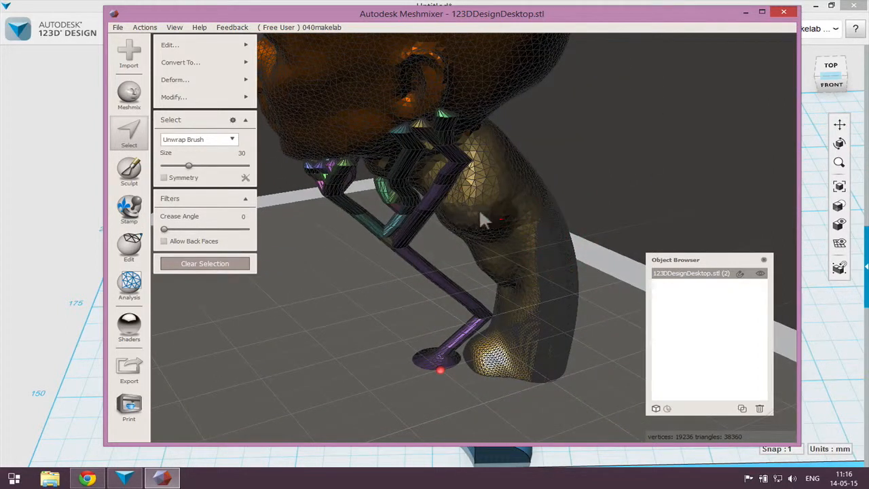
pyautogui.click(189, 264)
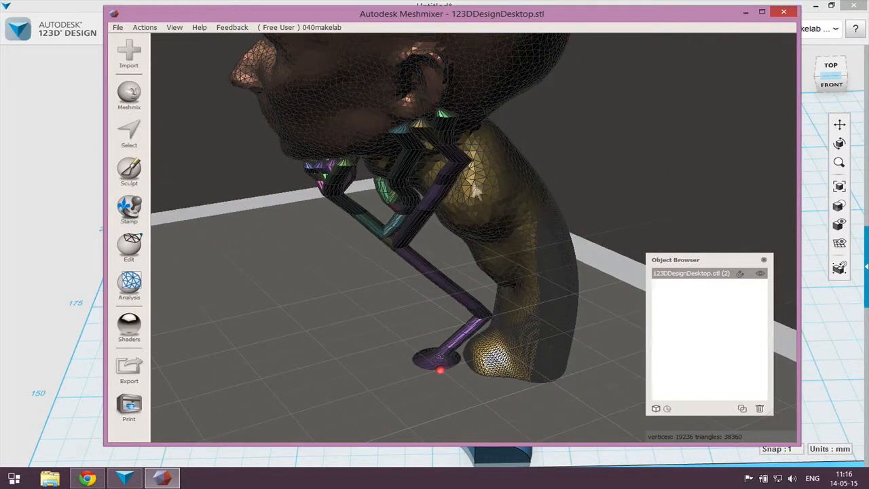
# Step: Select the tube under the head and try to replace its mesh using Smooth MVC, Refine 50 and Smooth 100
pyautogui.click(129, 133)
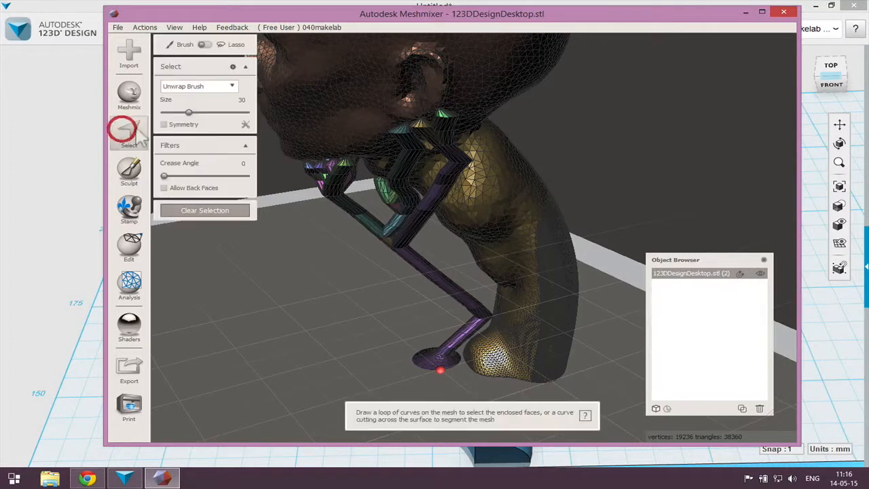
pyautogui.click(482, 194)
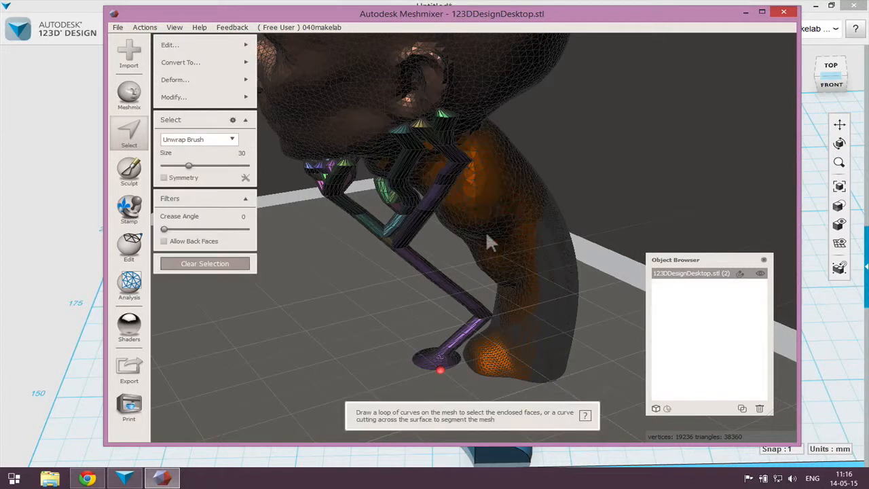
pyautogui.moveTo(230, 45)
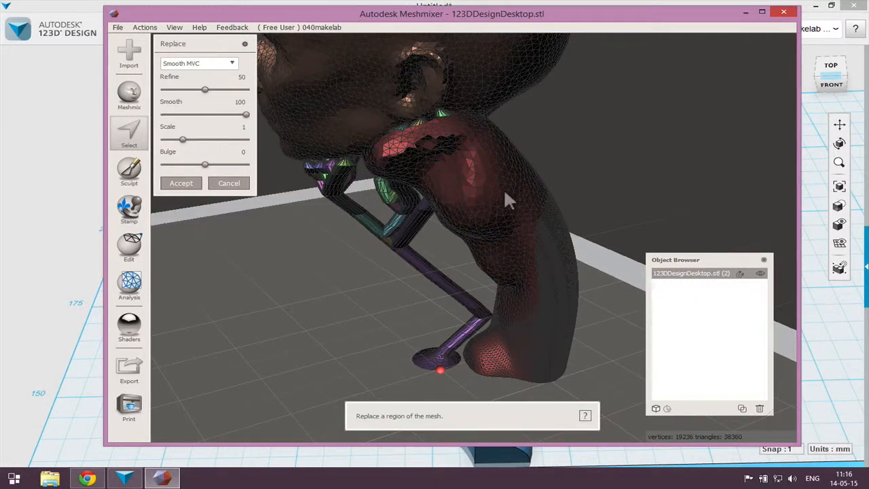
pyautogui.scroll(-3, 483, 203)
pyautogui.scroll(3, 480, 209)
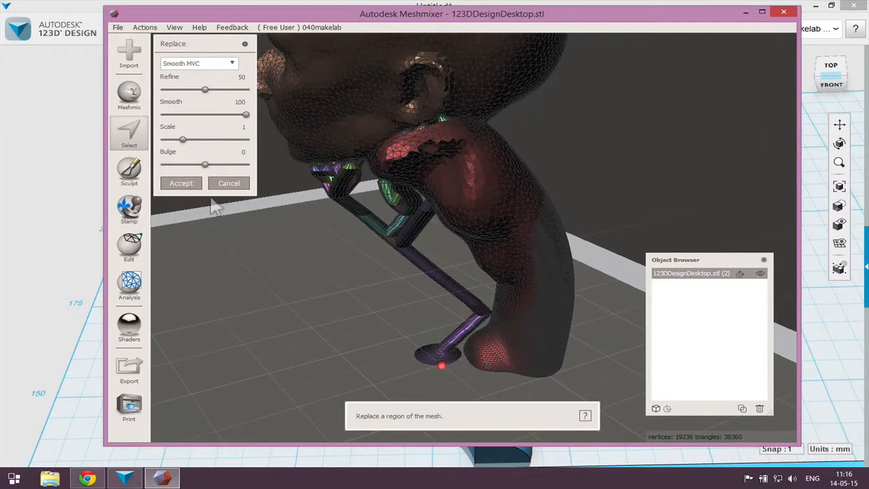
pyautogui.click(229, 183)
pyautogui.scroll(-3, 390, 288)
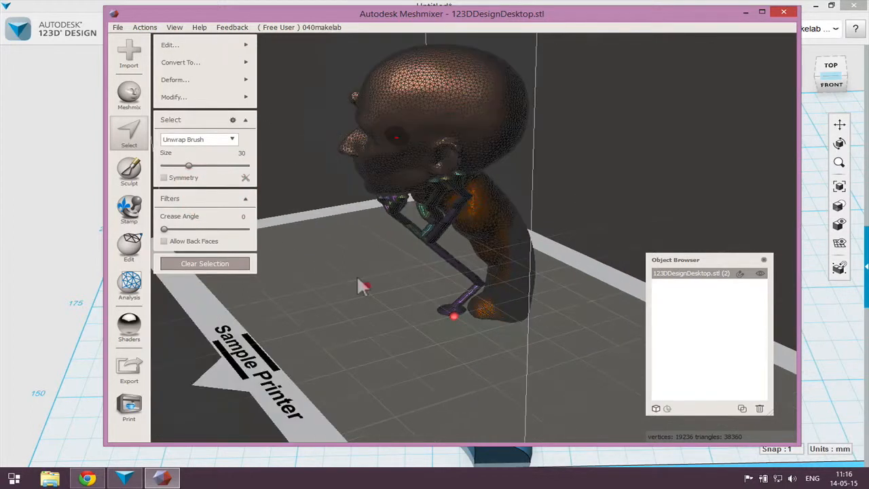
# Step: Add the head to the tube selection, try to replace both mesh regions, and clear the selection
pyautogui.moveTo(357, 278); pyautogui.dragTo(367, 314, button='middle')
pyautogui.click(427, 189)
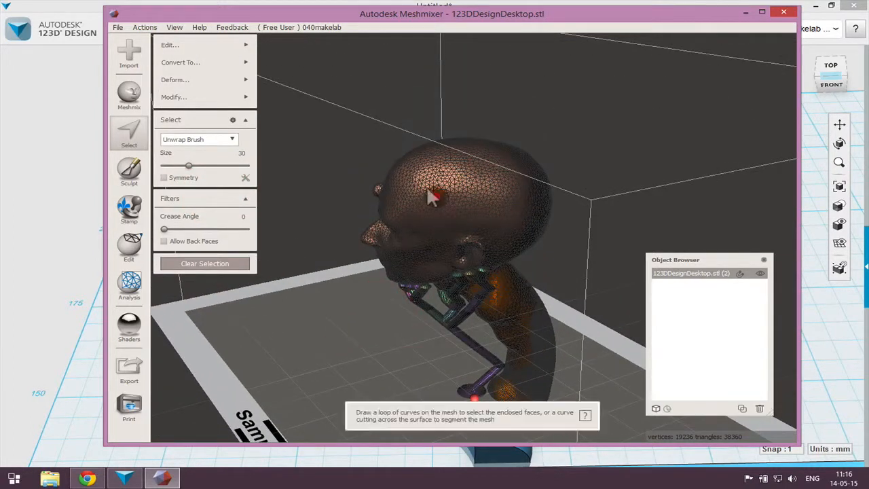
pyautogui.click(299, 42)
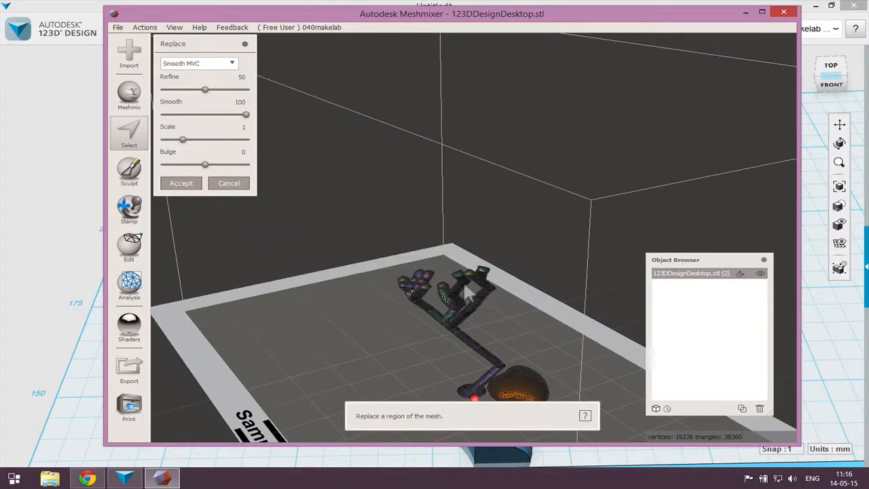
pyautogui.click(227, 182)
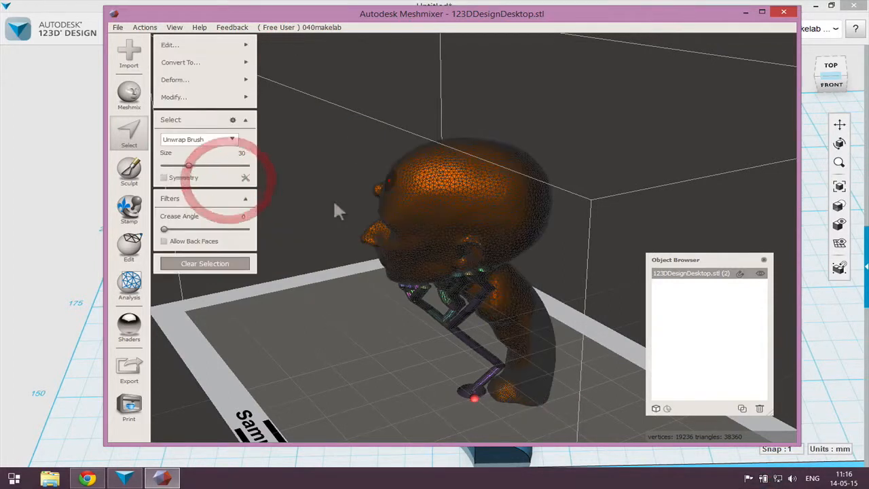
pyautogui.click(222, 263)
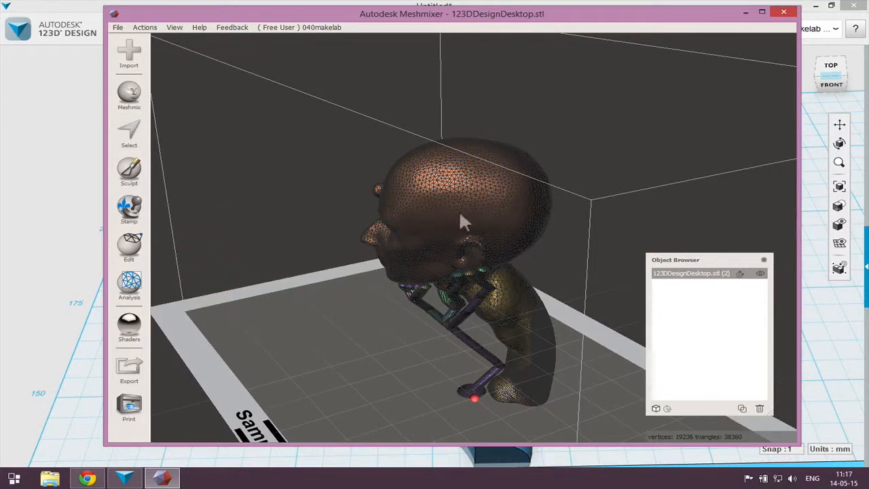
# Step: Select the head and tube surfaces without the supports, and clear that selection
pyautogui.click(129, 133)
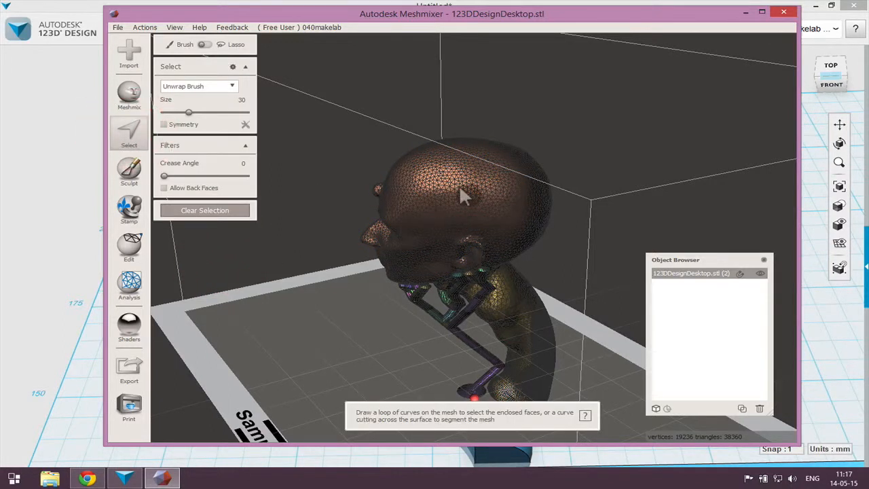
pyautogui.doubleClick(461, 189)
pyautogui.click(521, 301)
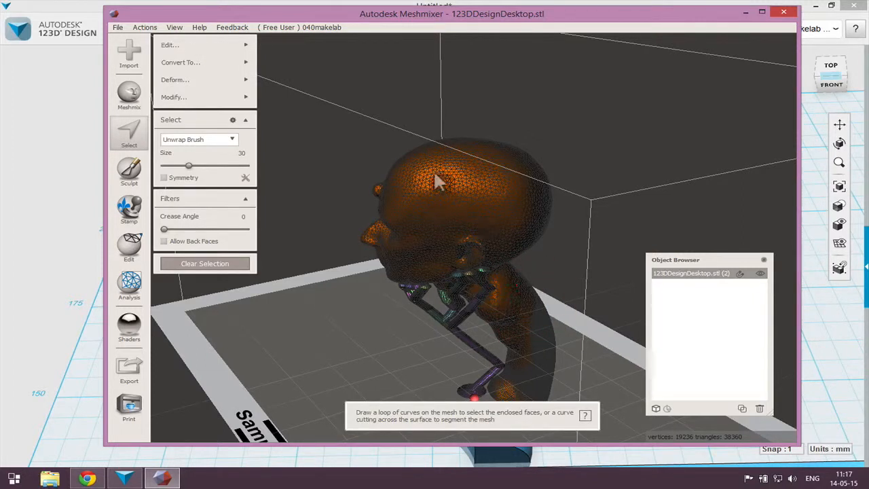
pyautogui.click(205, 263)
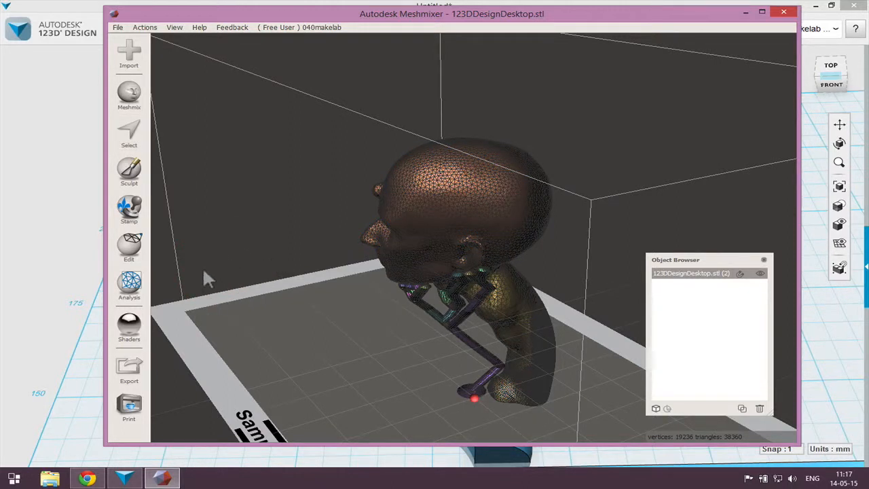
# Step: Analyze the model's wall thickness with a minimum thickness of 1 and close the analysis
pyautogui.click(129, 284)
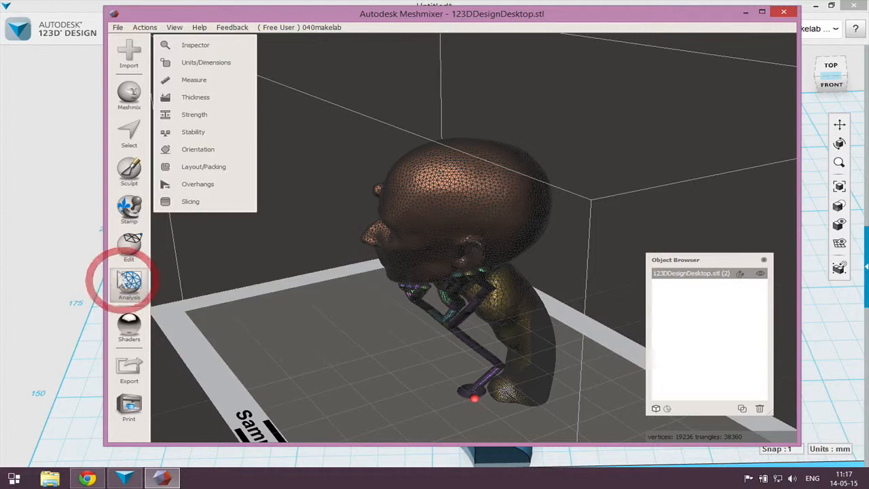
pyautogui.click(216, 97)
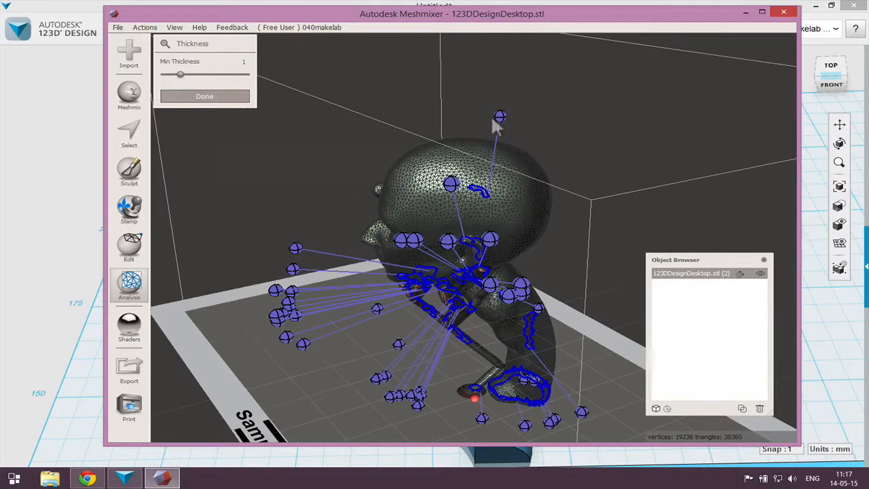
pyautogui.click(206, 96)
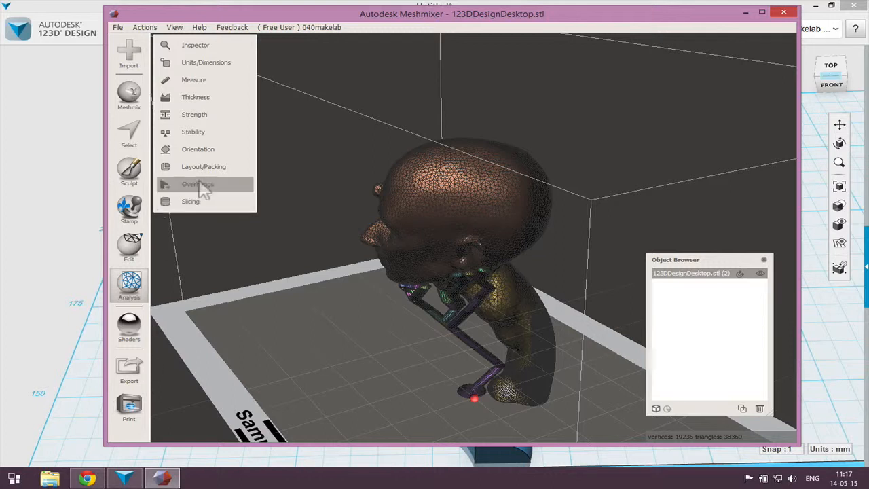
# Step: Inspect the mesh for defects, repair individual marked defects with Flat Fill, and automatically repair all the remaining ones
pyautogui.click(210, 45)
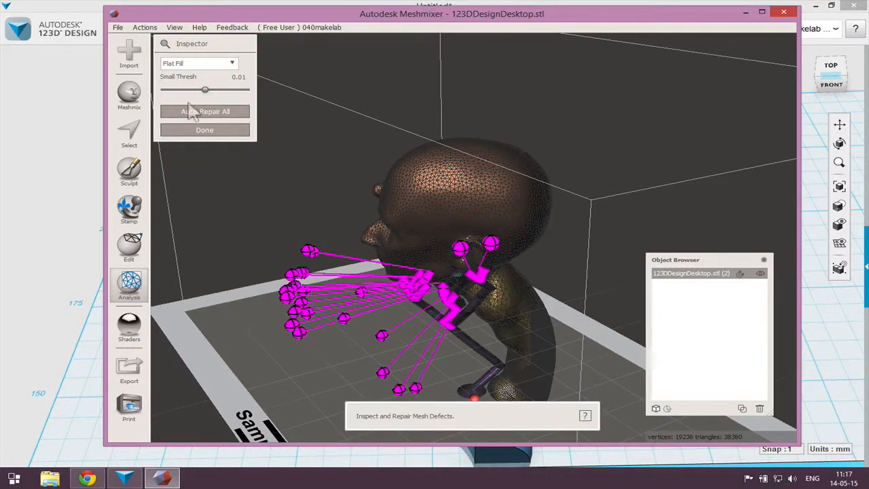
pyautogui.click(490, 247)
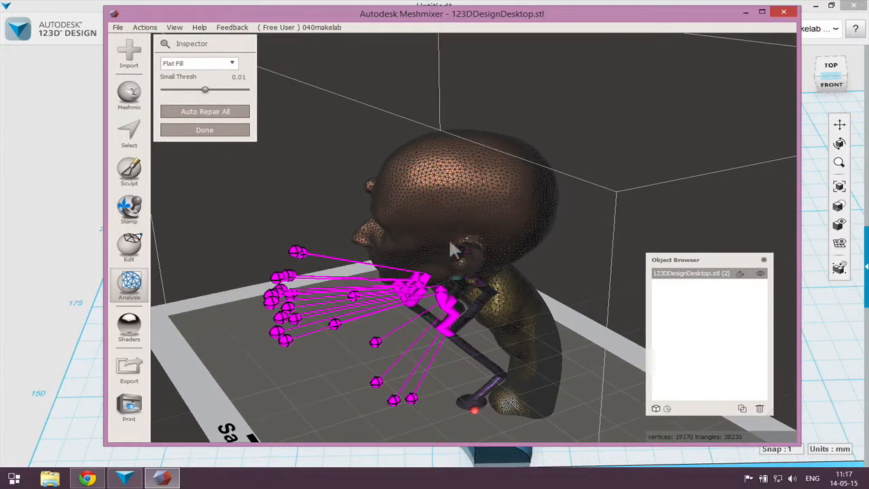
pyautogui.click(297, 252)
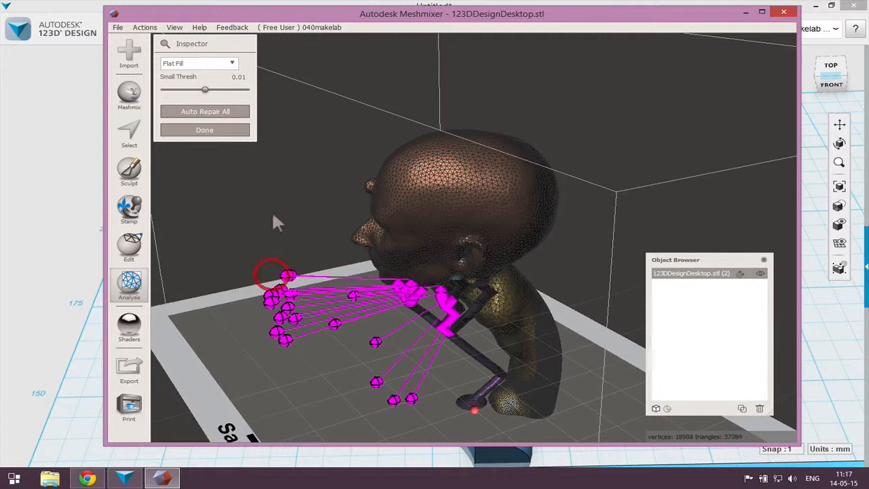
pyautogui.click(193, 111)
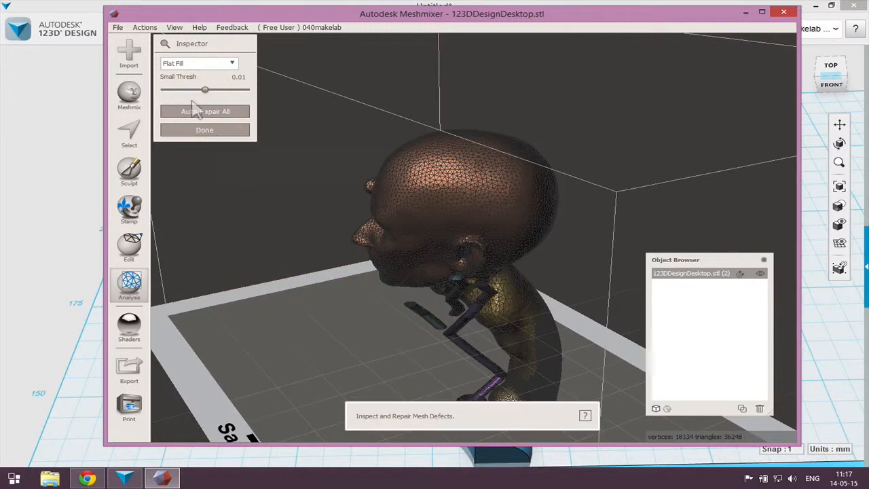
# Step: Examine the supports beneath the head from several angles after the repair and finish the inspection
pyautogui.scroll(6, 405, 329)
pyautogui.scroll(-5, 435, 309)
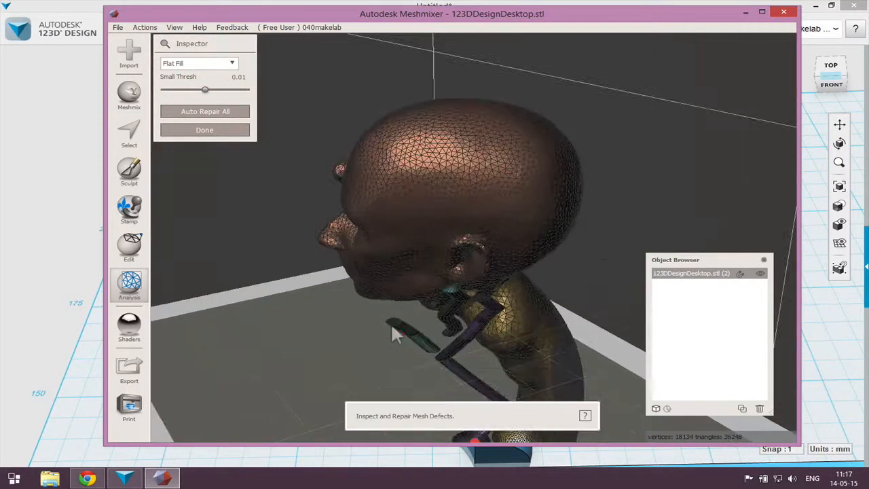
pyautogui.moveTo(392, 326); pyautogui.dragTo(381, 261, button='middle')
pyautogui.scroll(6, 394, 239)
pyautogui.scroll(-5, 394, 238)
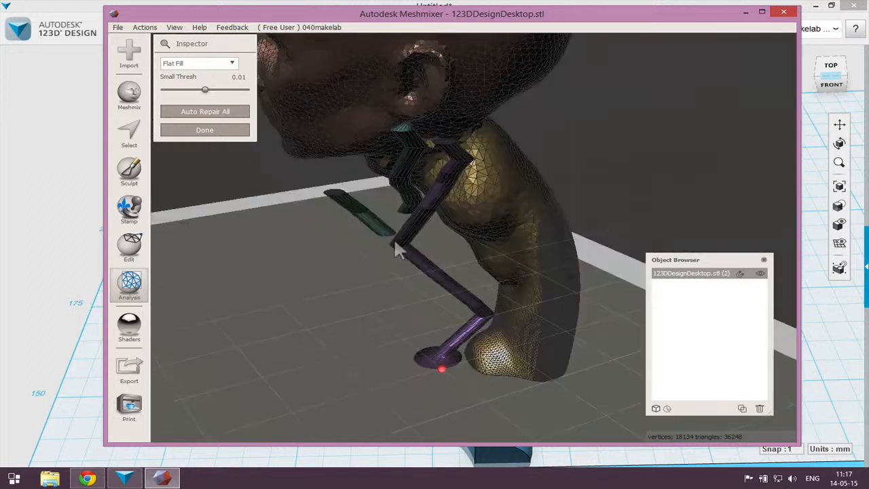
pyautogui.scroll(-5, 398, 250)
pyautogui.scroll(6, 395, 251)
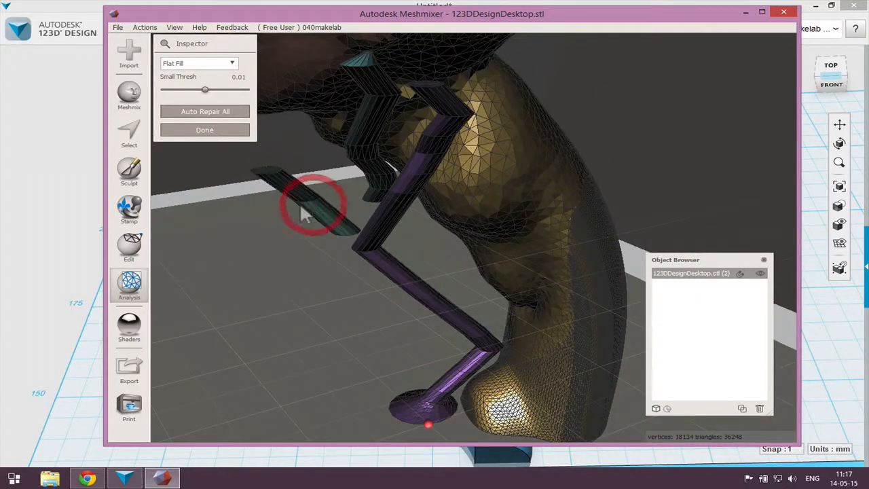
pyautogui.moveTo(240, 265); pyautogui.dragTo(273, 272, button='right')
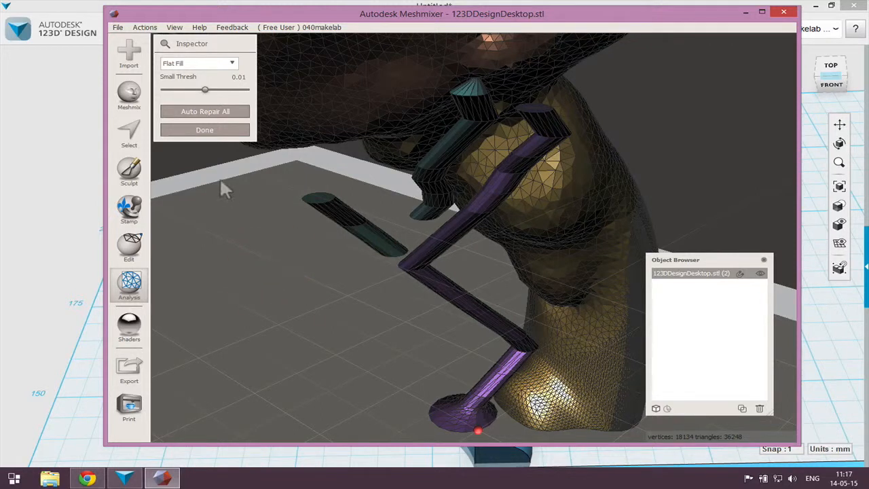
pyautogui.click(219, 129)
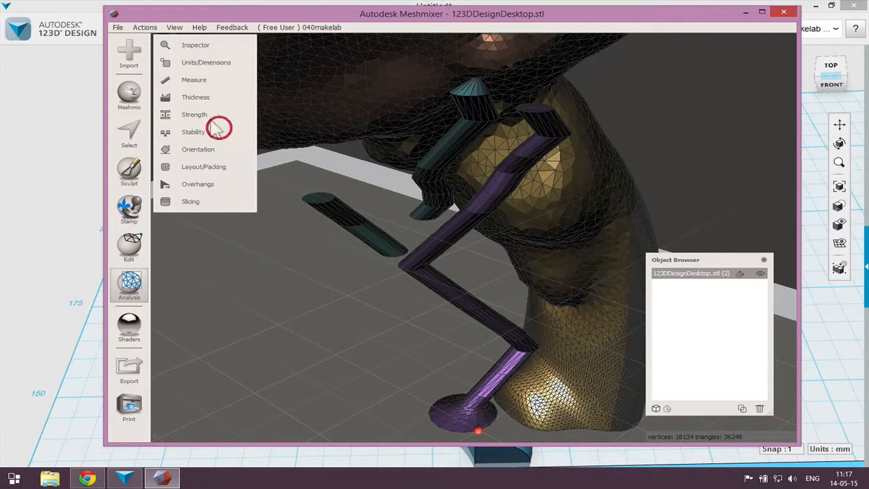
# Step: Switch to print preparation for the MakerBot Replicator 2 and examine the supports under the chin up close
pyautogui.click(125, 417)
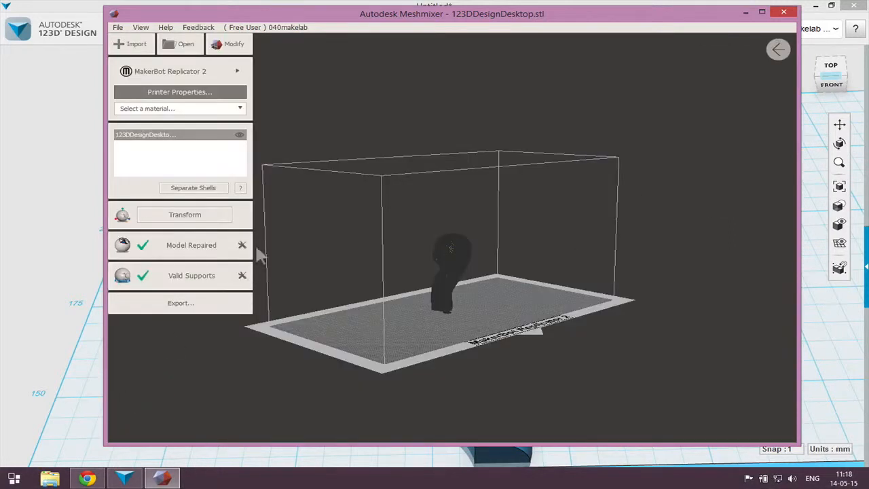
pyautogui.click(171, 305)
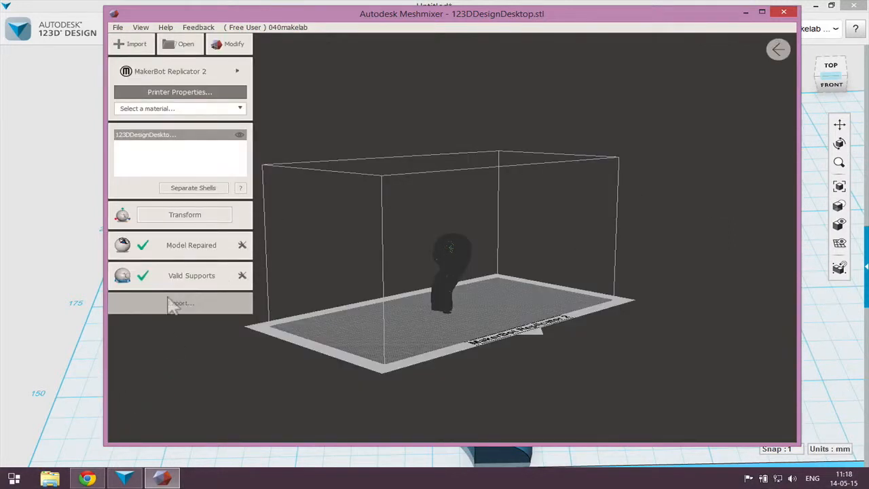
pyautogui.scroll(5, 478, 307)
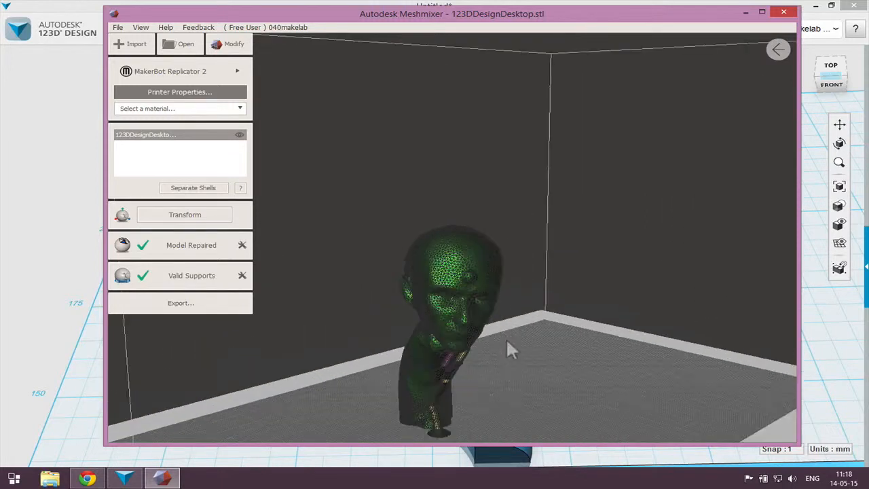
pyautogui.scroll(4, 509, 347)
pyautogui.scroll(6, 476, 336)
pyautogui.moveTo(474, 268); pyautogui.dragTo(427, 250, button='right')
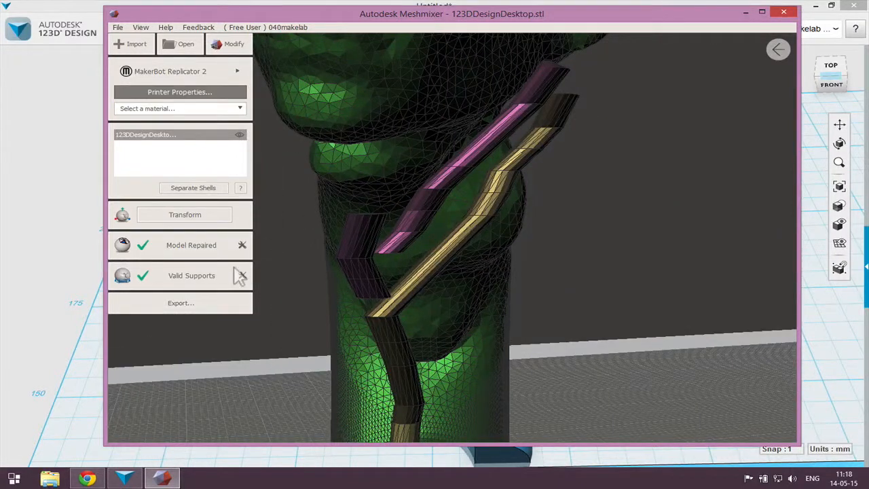
# Step: Remove all existing supports and generate new ones for the overhangs using the Replicator 3mm preset with an angle threshold of 35
pyautogui.click(240, 275)
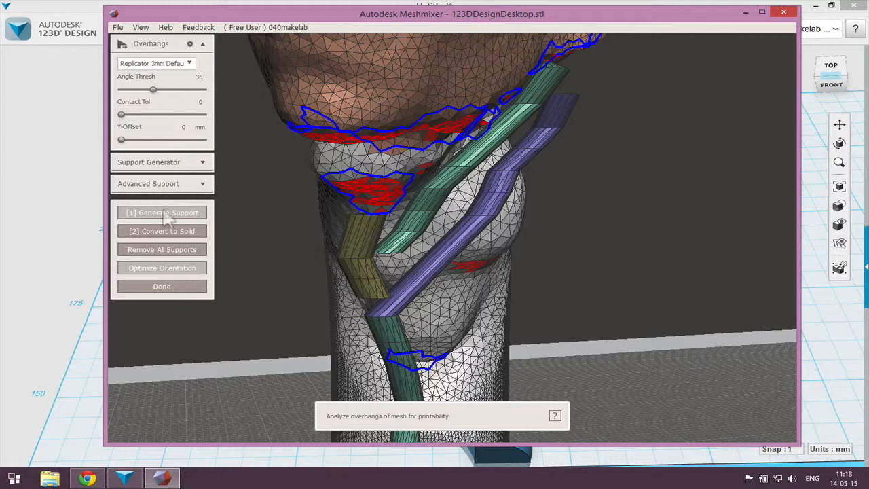
pyautogui.click(161, 250)
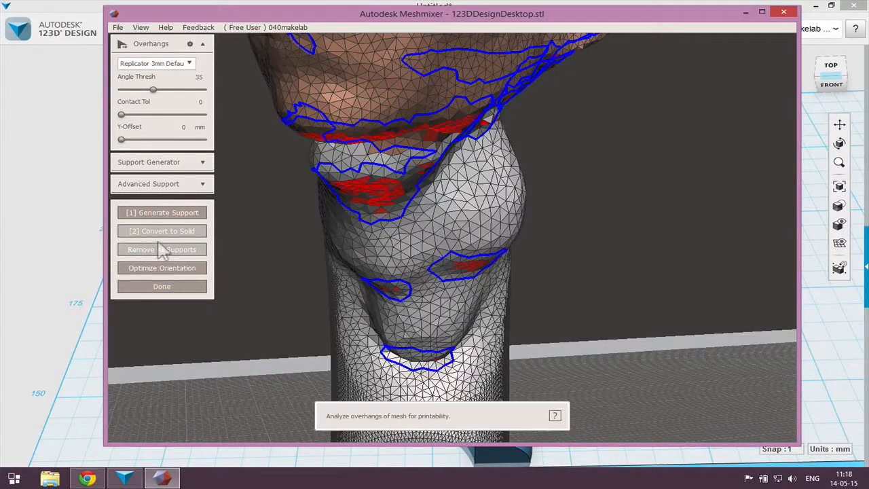
pyautogui.click(159, 213)
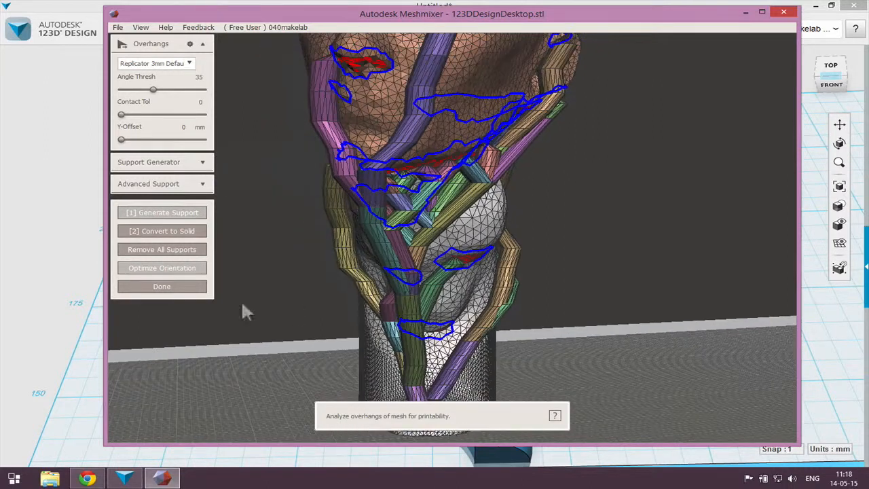
pyautogui.click(184, 284)
pyautogui.scroll(-10, 518, 229)
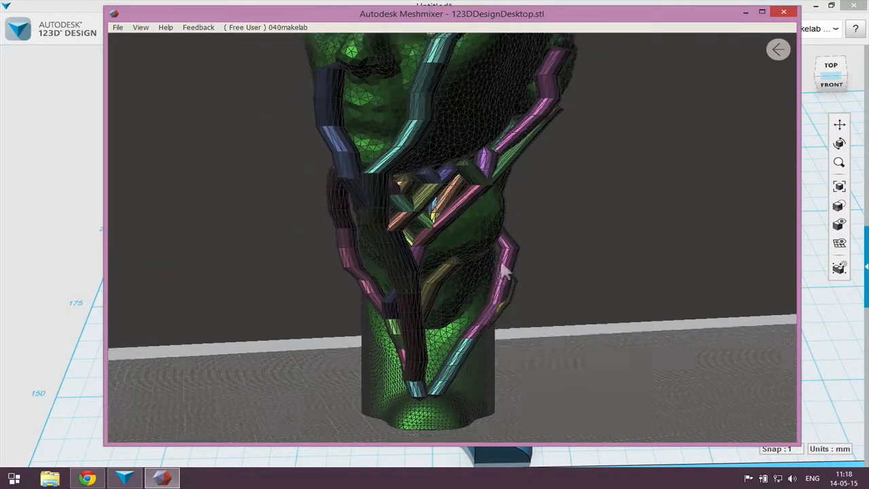
pyautogui.scroll(3, 518, 229)
pyautogui.scroll(8, 518, 230)
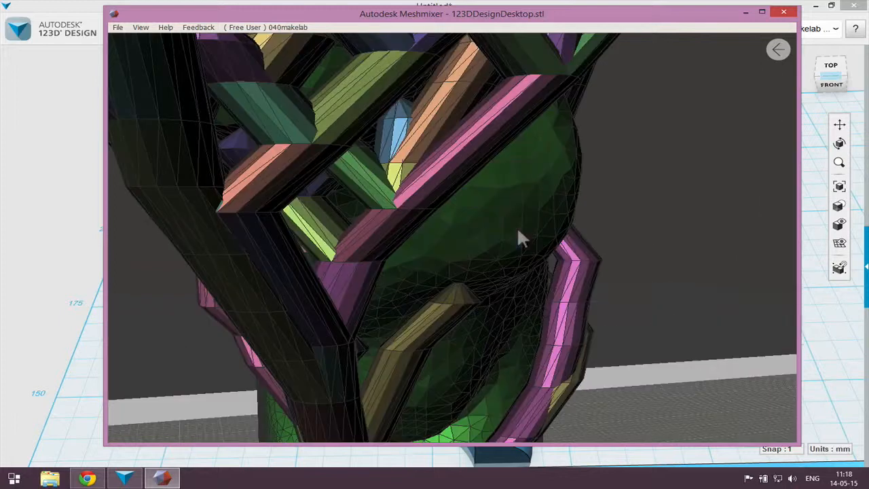
pyautogui.scroll(-7, 518, 229)
pyautogui.moveTo(616, 246); pyautogui.dragTo(487, 311, button='middle')
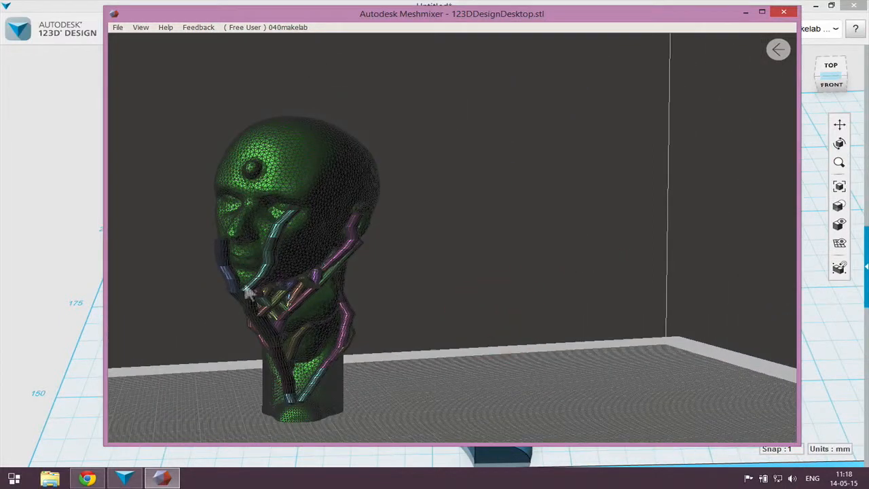